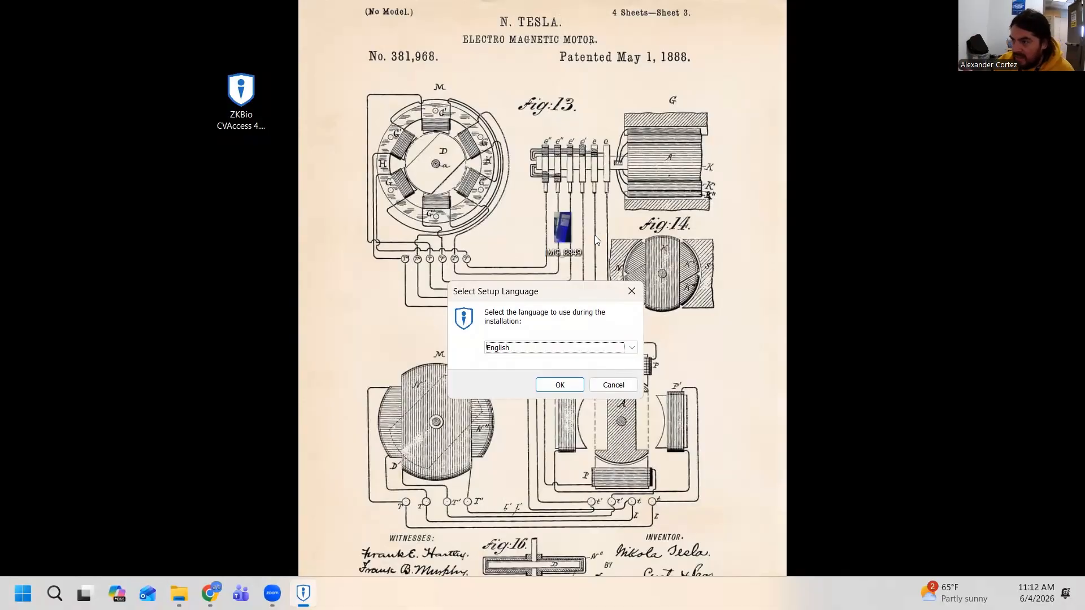
Start the ZKBio CVAccess setup in English and ignore the environmental test's antivirus warning
click(553, 387)
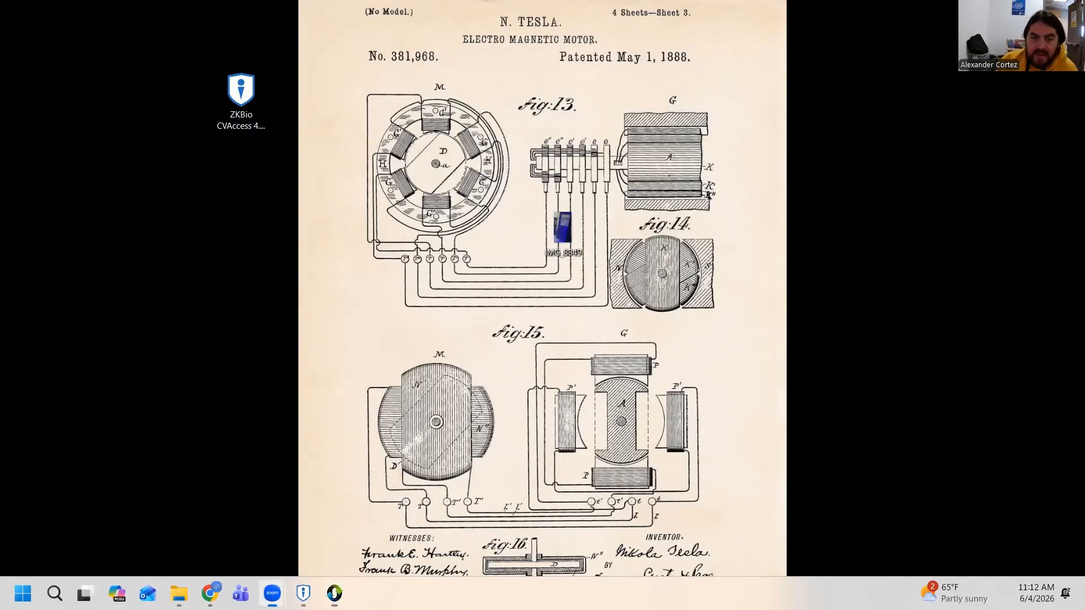
click(545, 151)
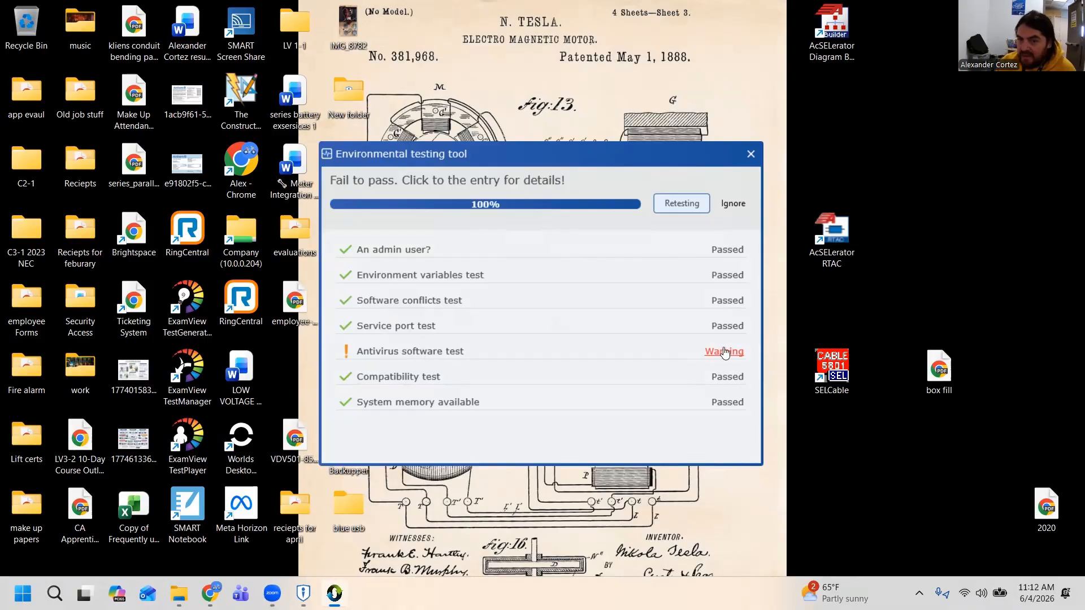
click(736, 195)
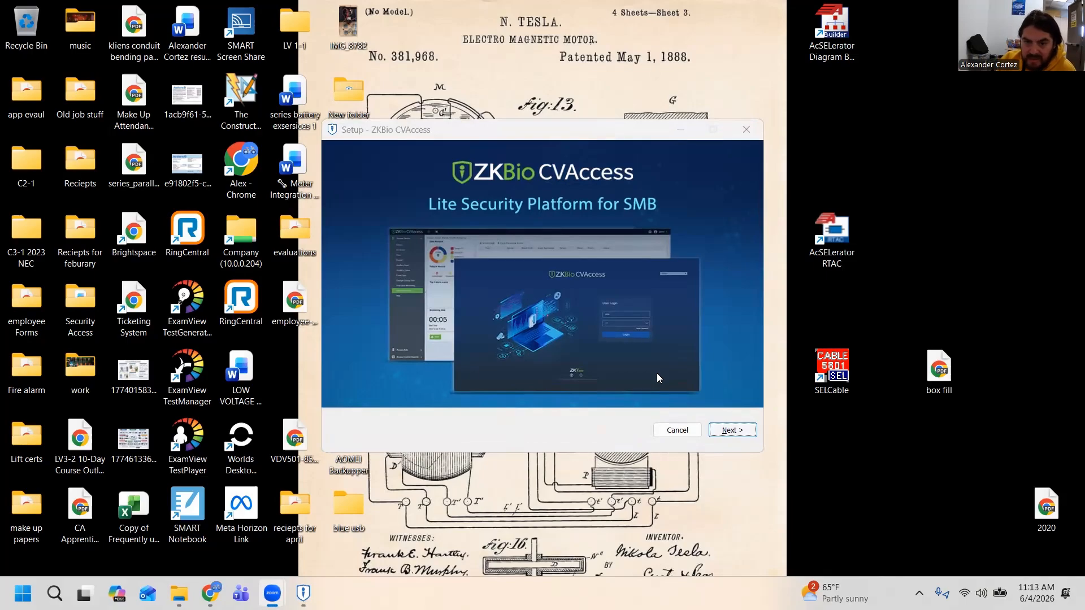
Continue past the setup's welcome page and accept the license agreement and privacy policy
key(Return)
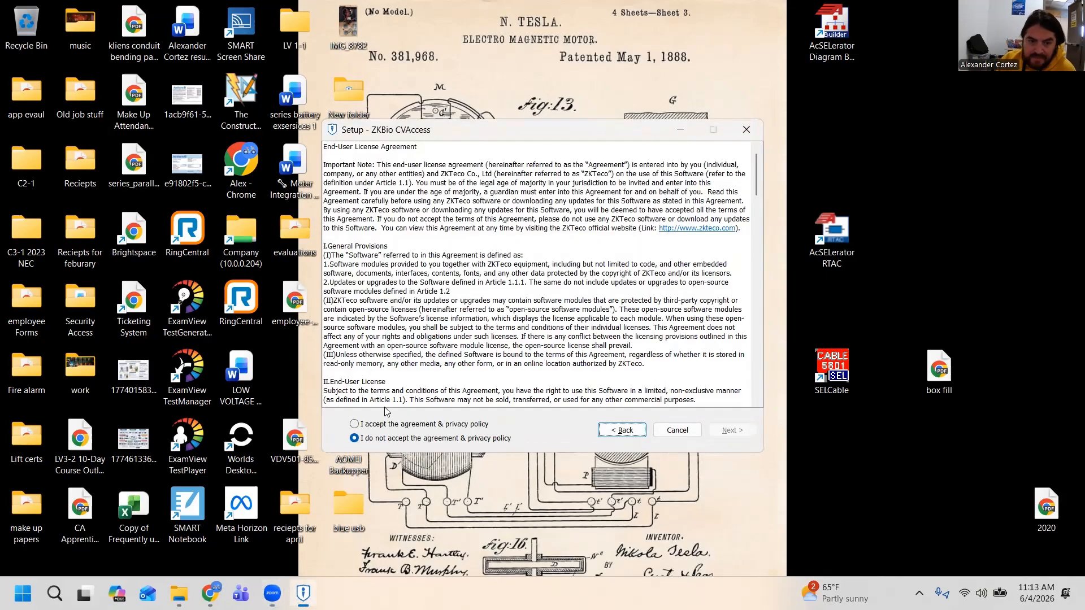
click(407, 425)
key(Return)
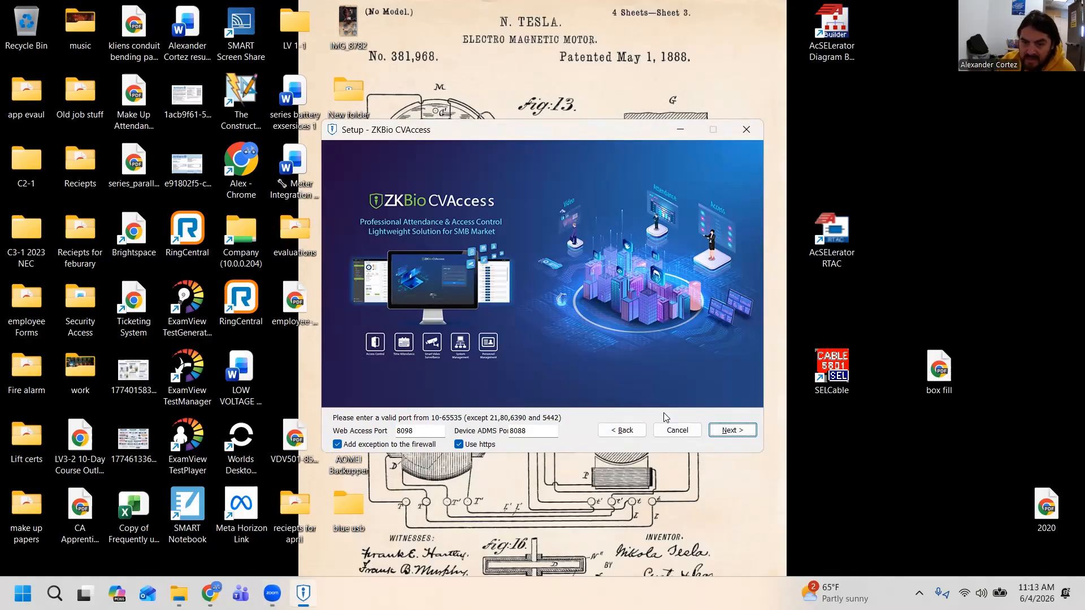
Keep ports 8098 and 8088, the default install folder, PostgreSQL database and backup path C:\SecurityDBBack, and start the installation
key(Return)
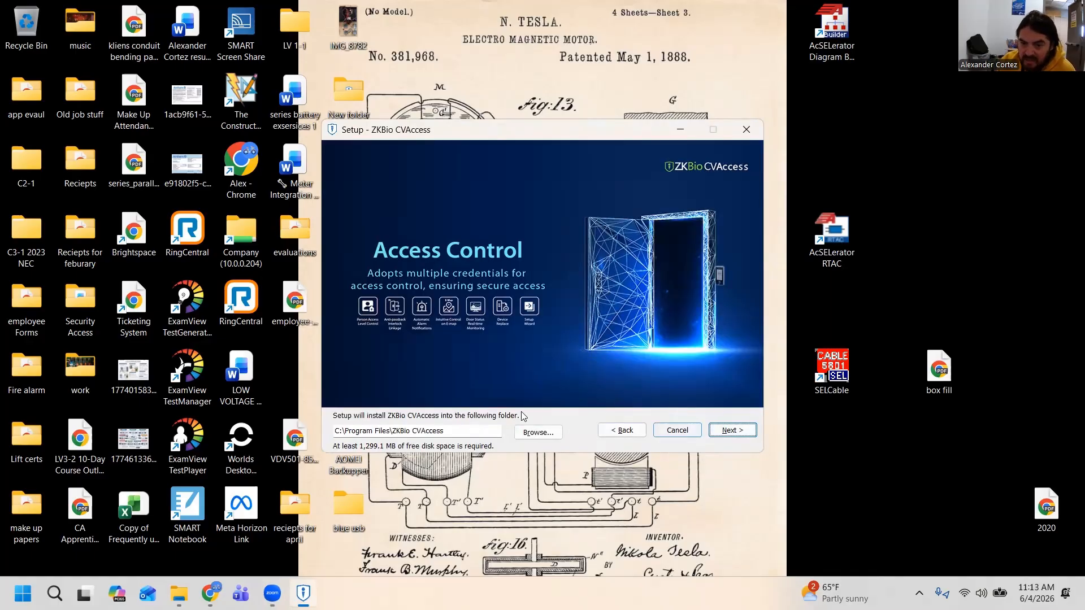
key(Return)
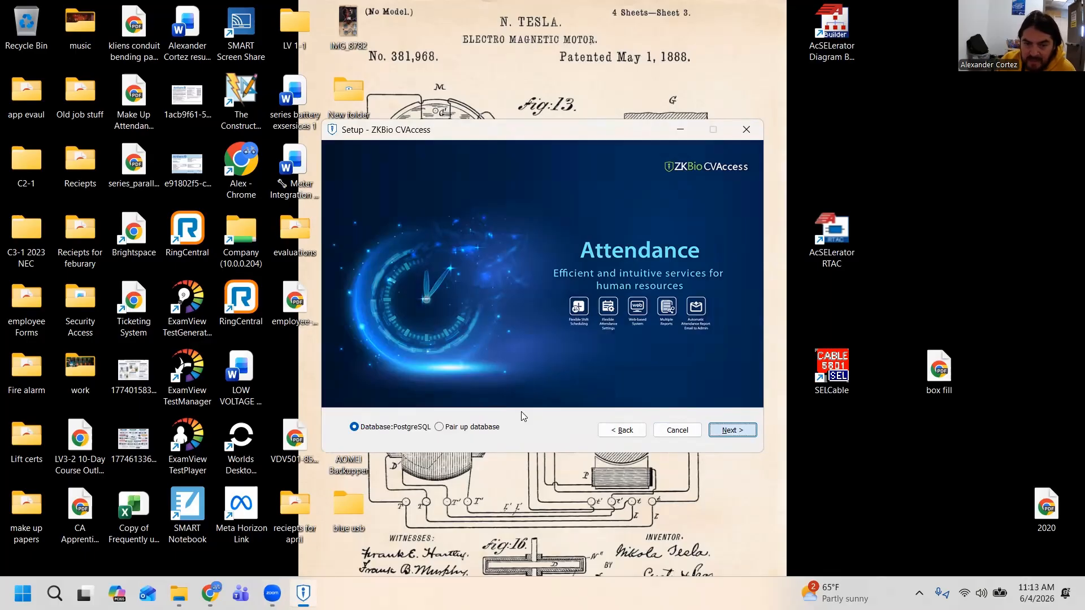
key(Return)
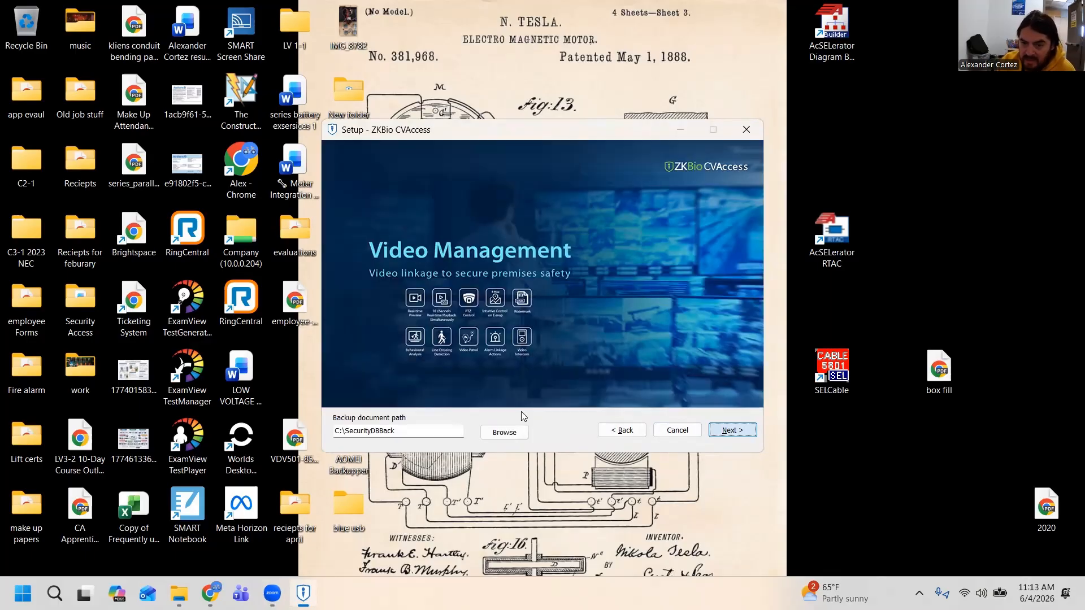
key(Return)
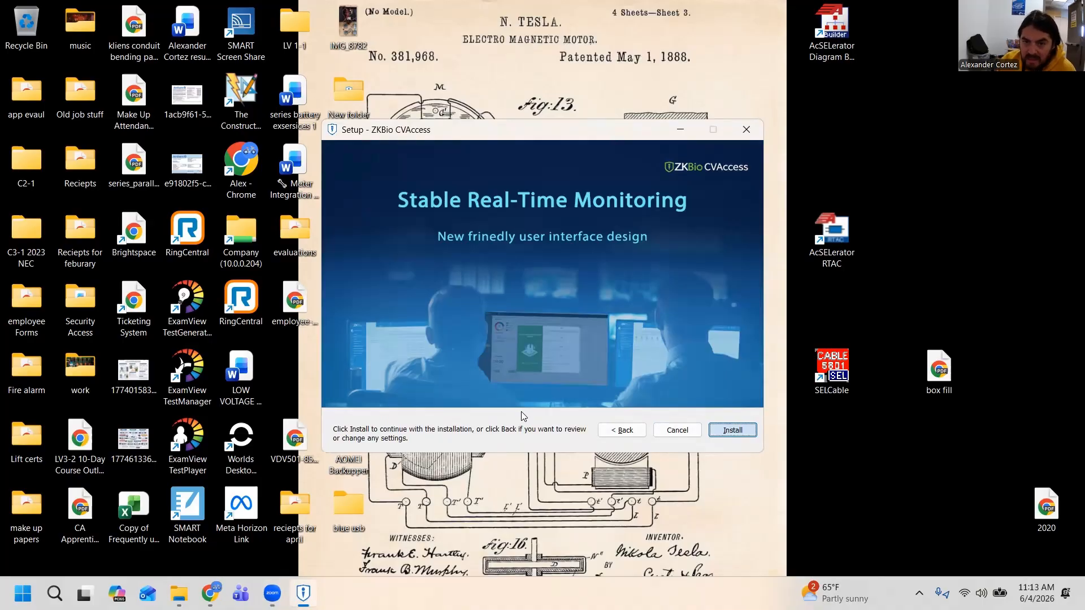
key(Return)
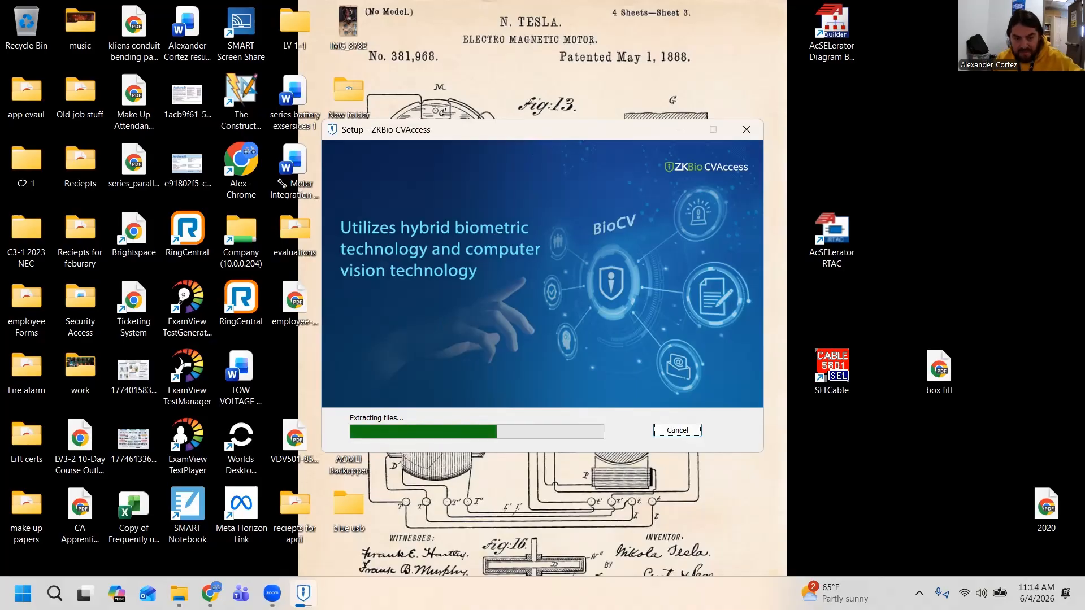
Open a Command Prompt by running cmd while the installation continues
key(super+r)
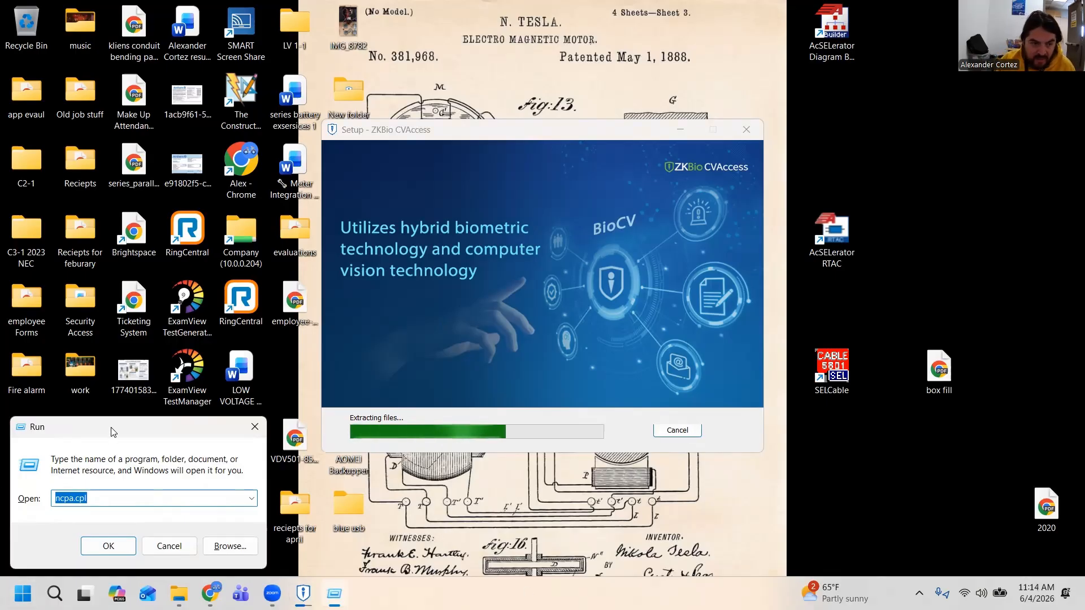
drag(129, 425, 557, 177)
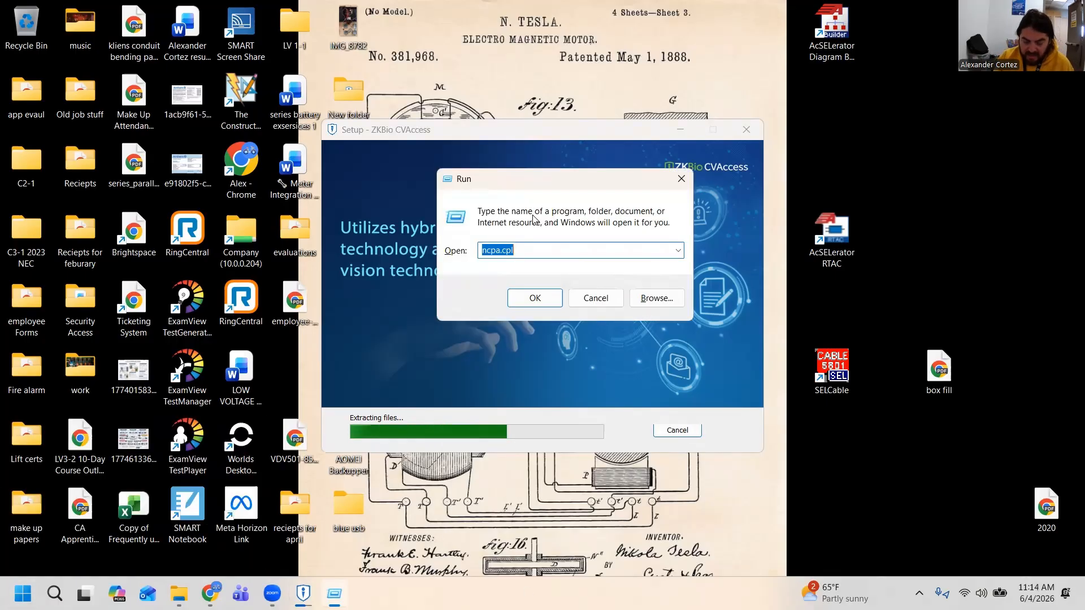
key(BackSpace)
text(cmd)
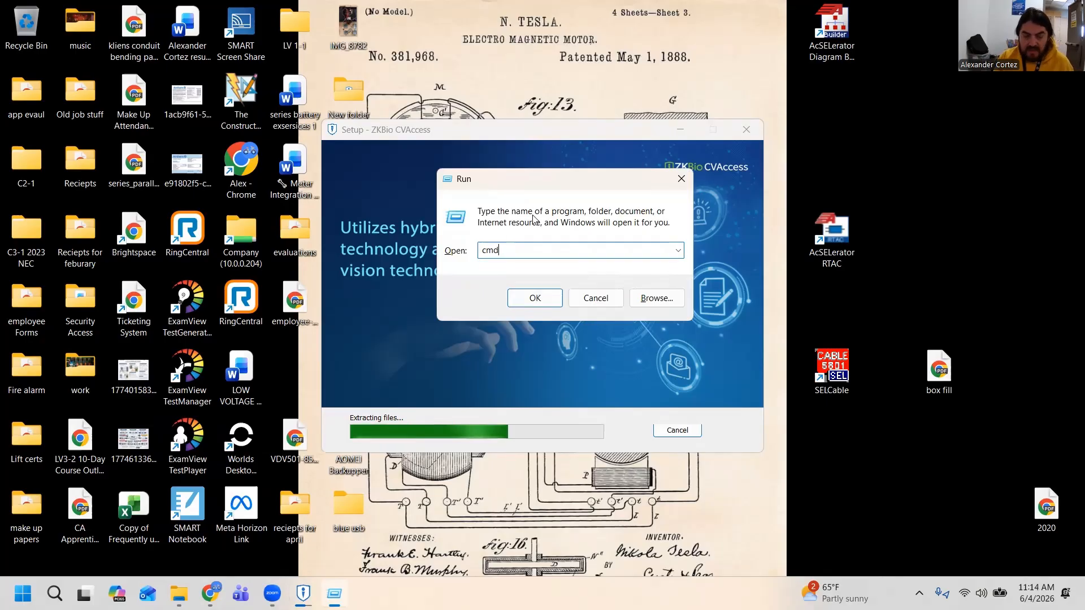
key(Return)
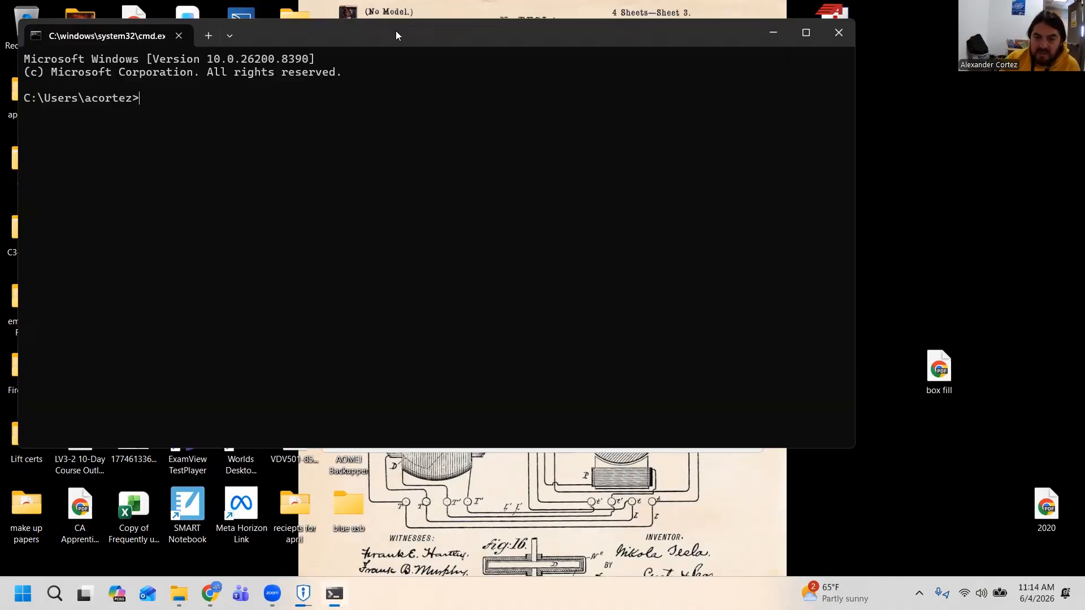
Run ipconfig to view the computer's network adapter addresses
drag(396, 31, 565, 59)
text(ip)
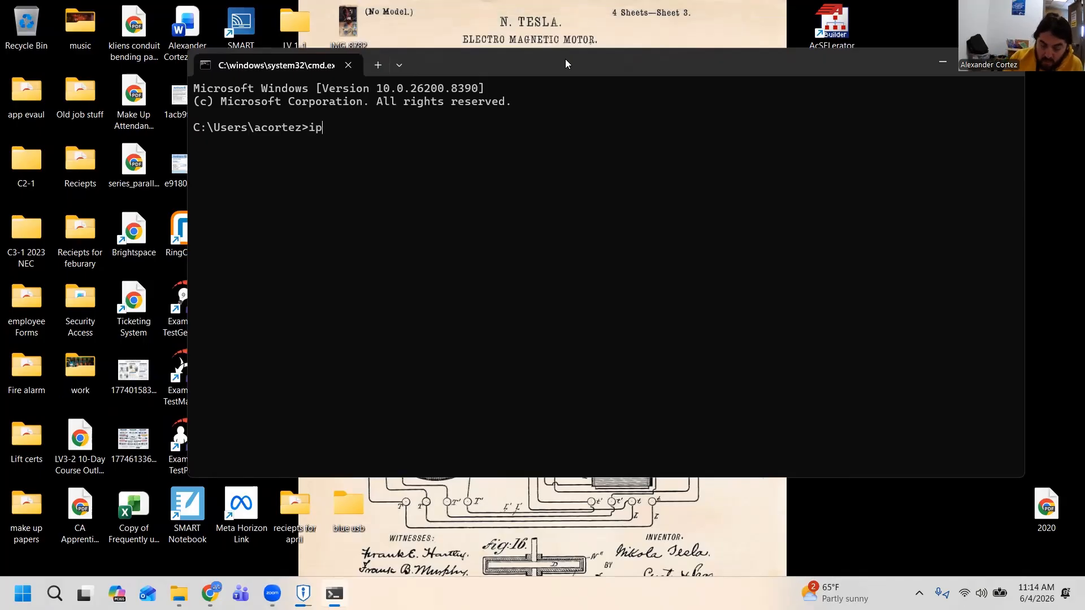
text(co)
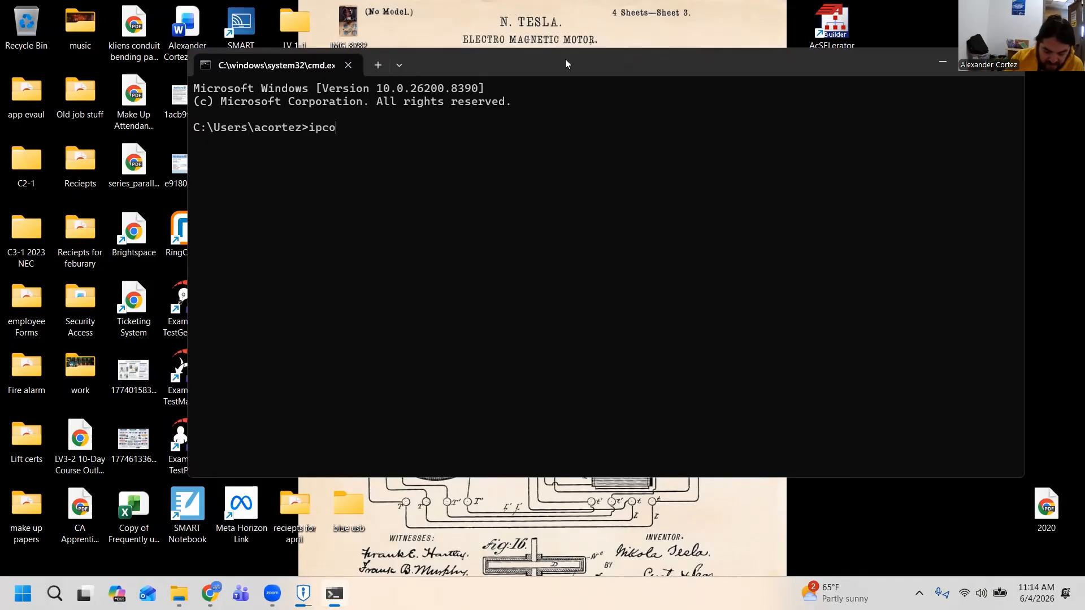
text(nfig)
key(Return)
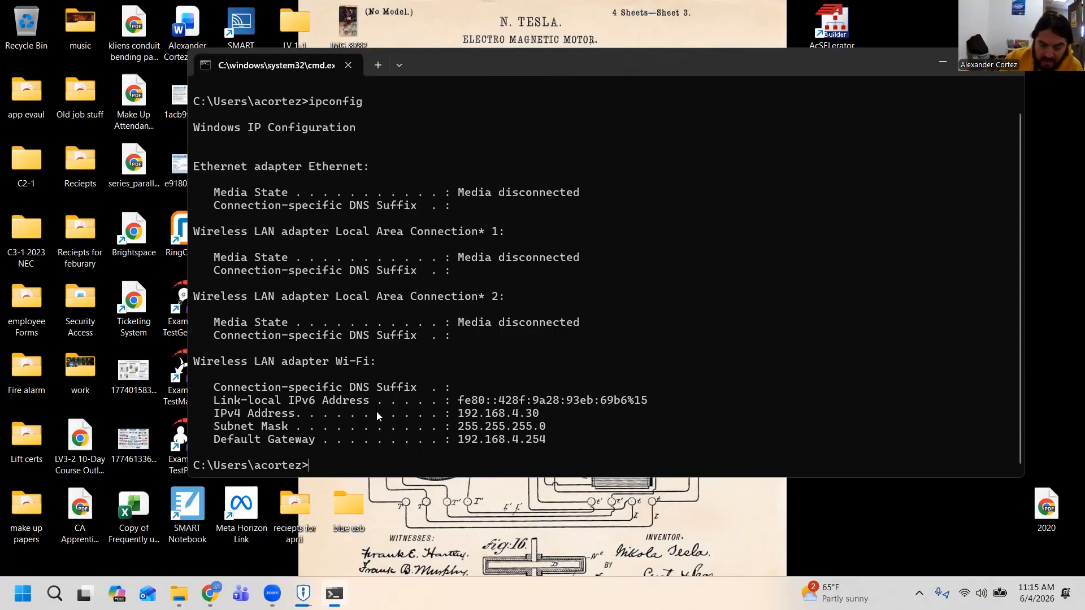
Run ipconfig again to check the IPv4 address of the Ethernet adapter
text(ipc)
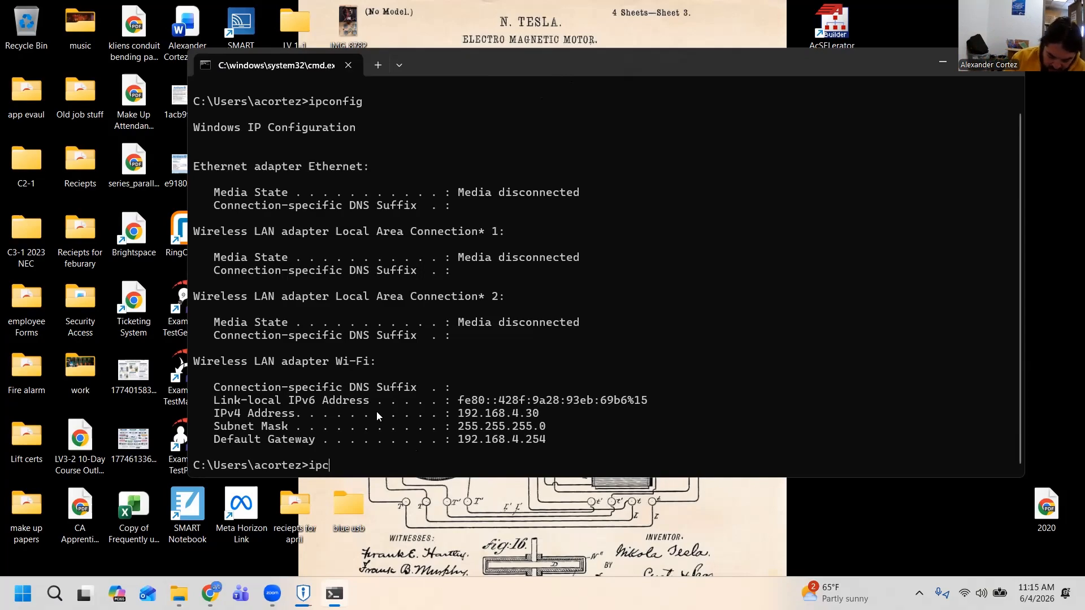
text(onfig)
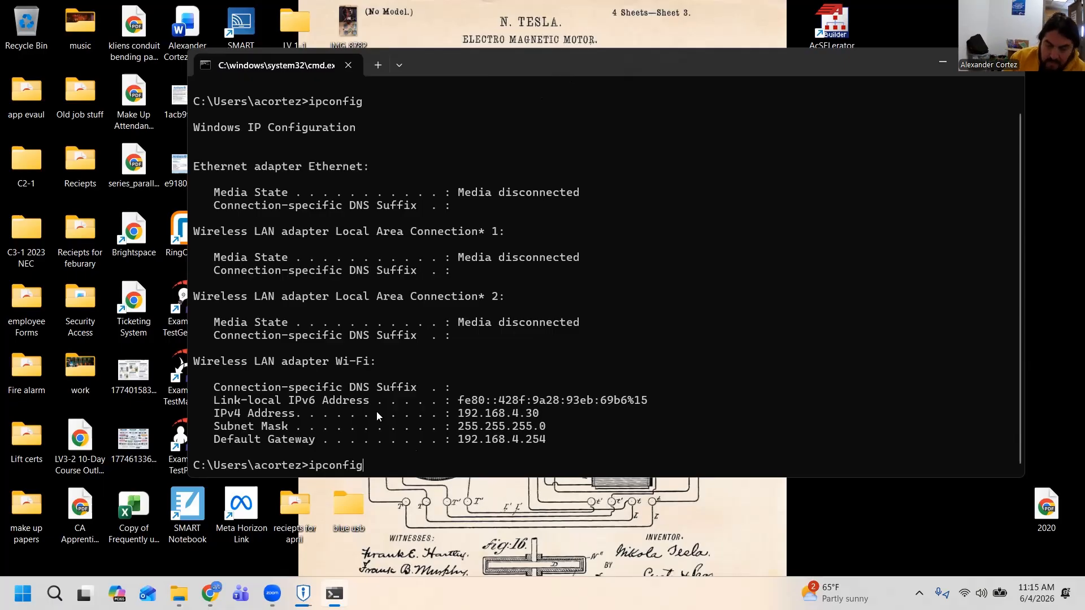
key(Return)
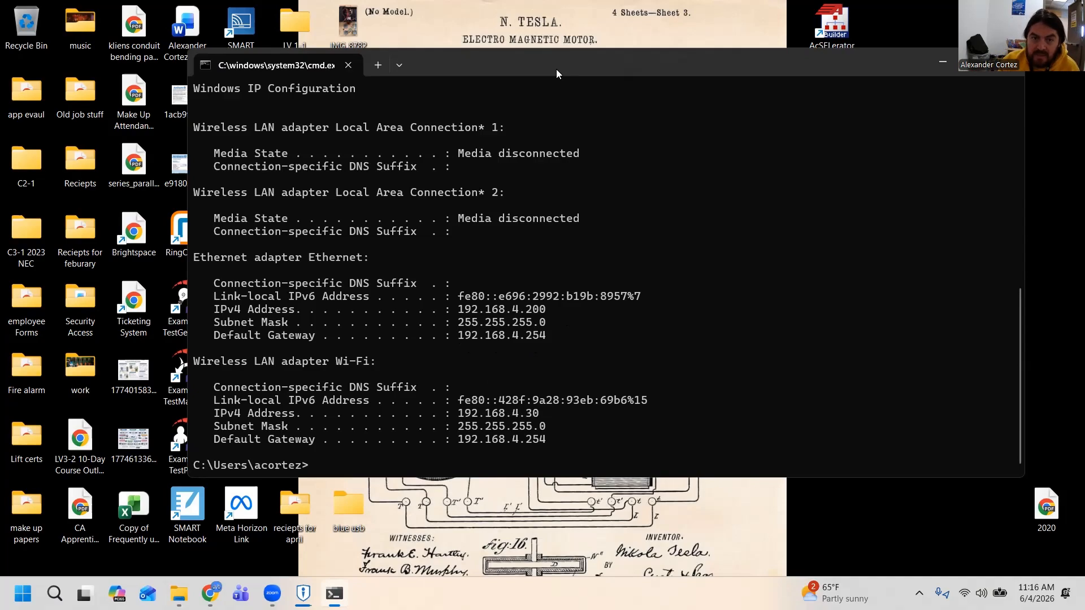
drag(556, 69, 536, 85)
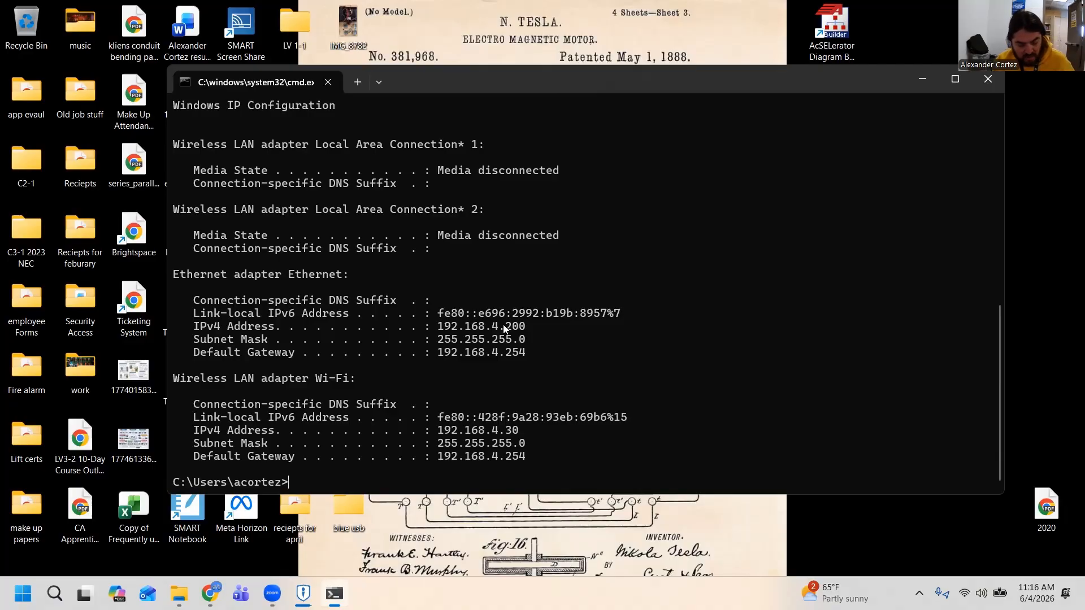
Open the Windows Network Connections window by running ncpa.cpl
key(super+r)
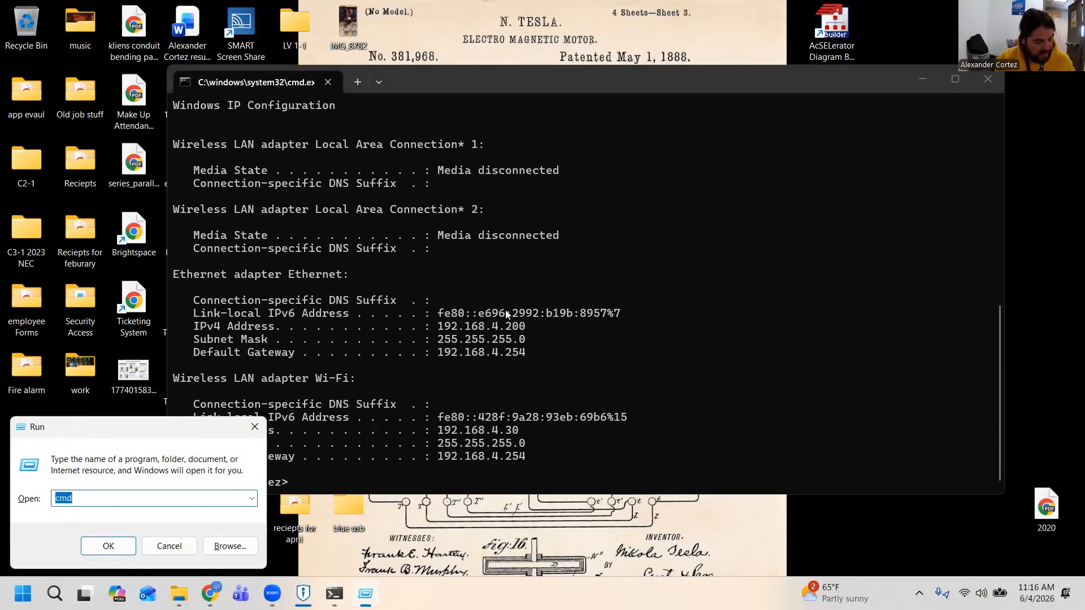
text(n)
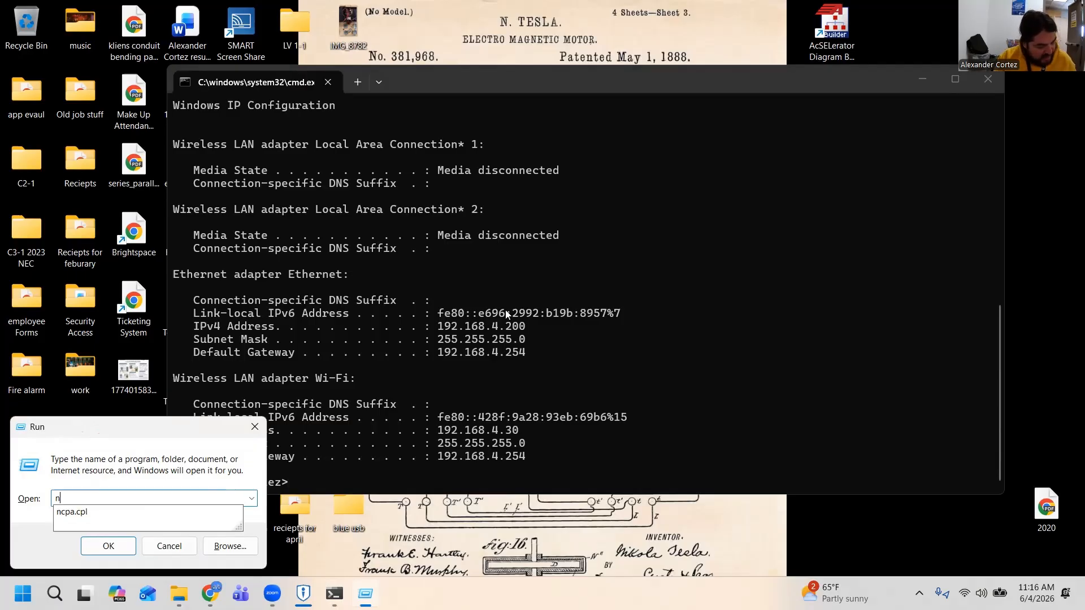
text(cpa)
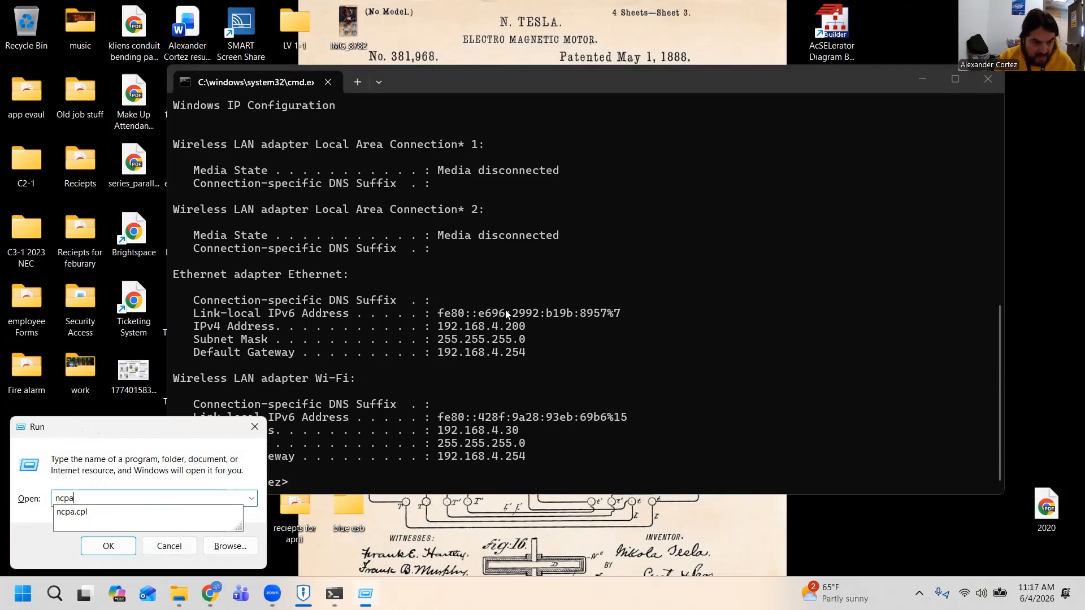
text(.c)
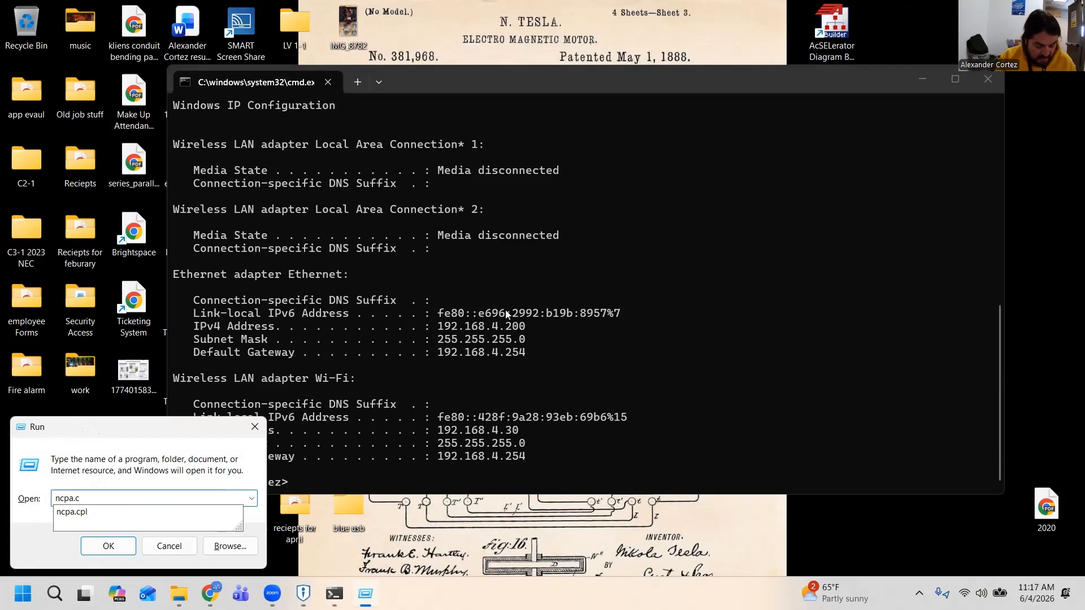
text(pl)
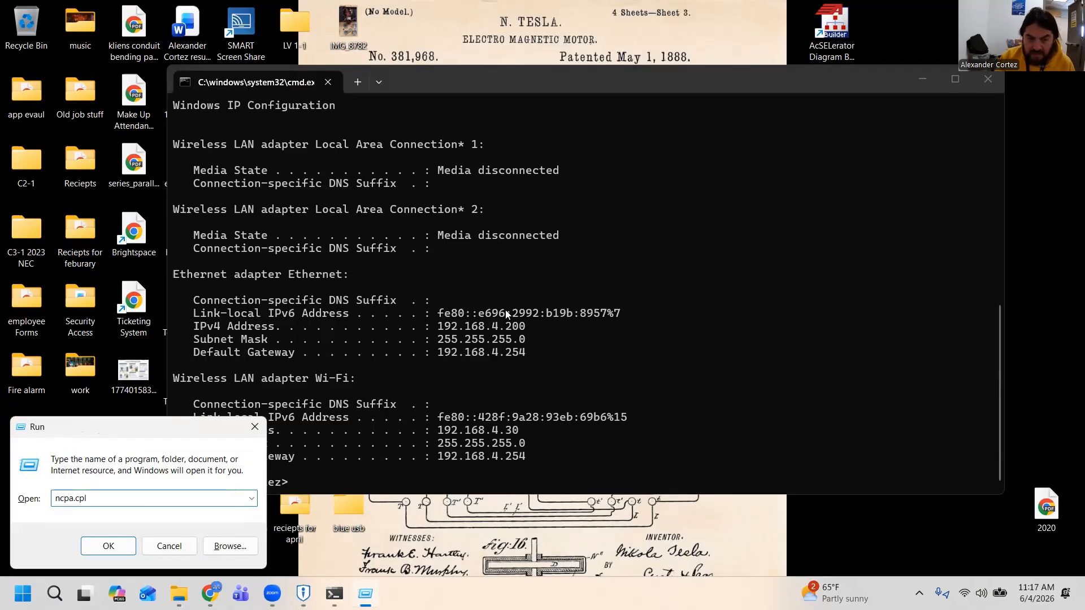
key(Return)
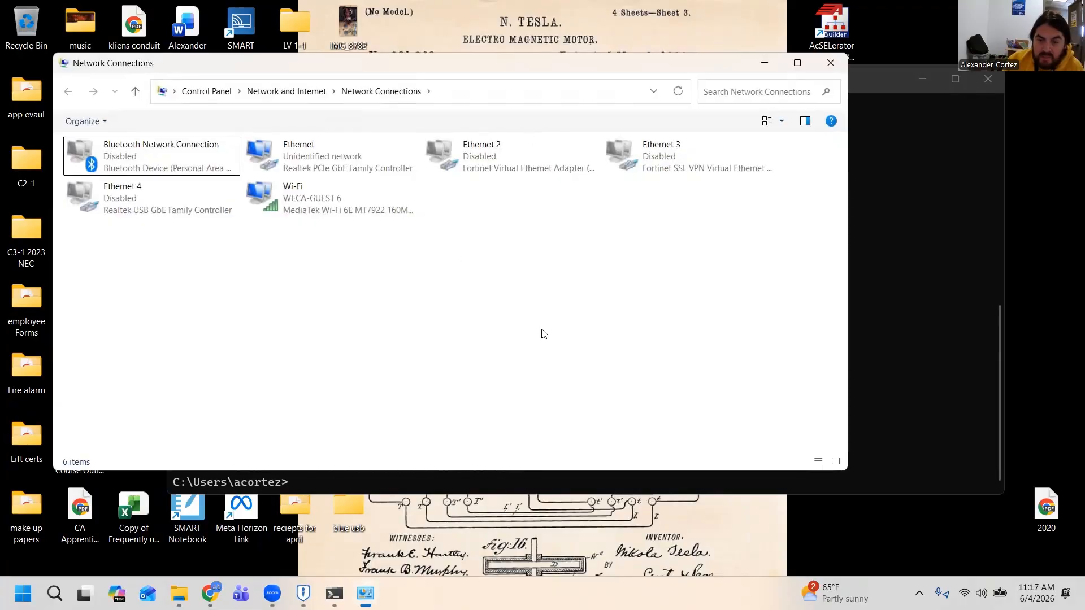
drag(438, 64, 474, 113)
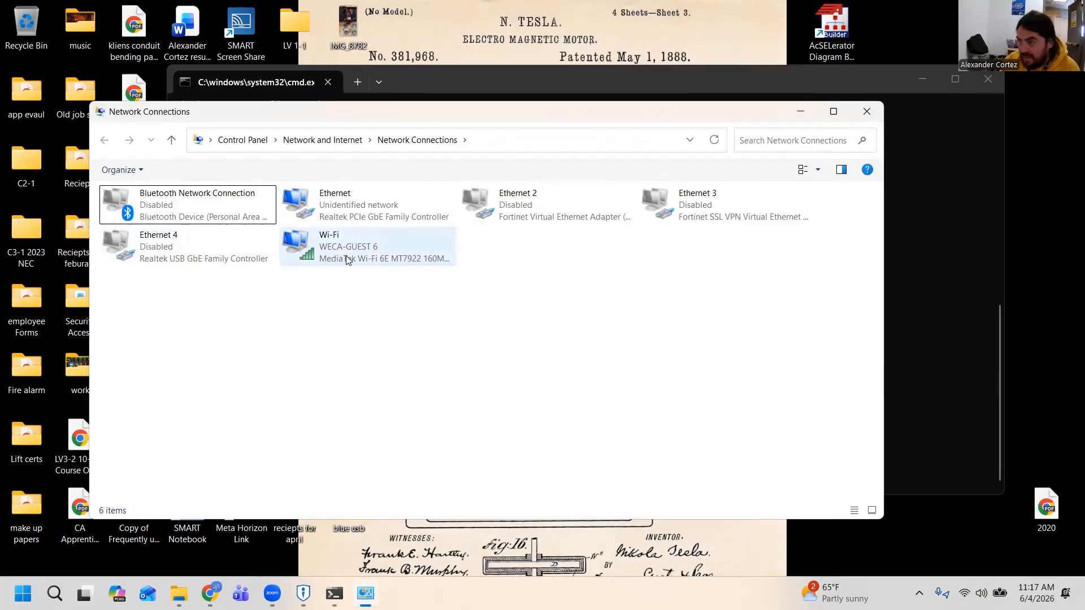
Open the Internet Protocol Version 4 (TCP/IPv4) properties of the Realtek PCIe Ethernet adapter
click(329, 218)
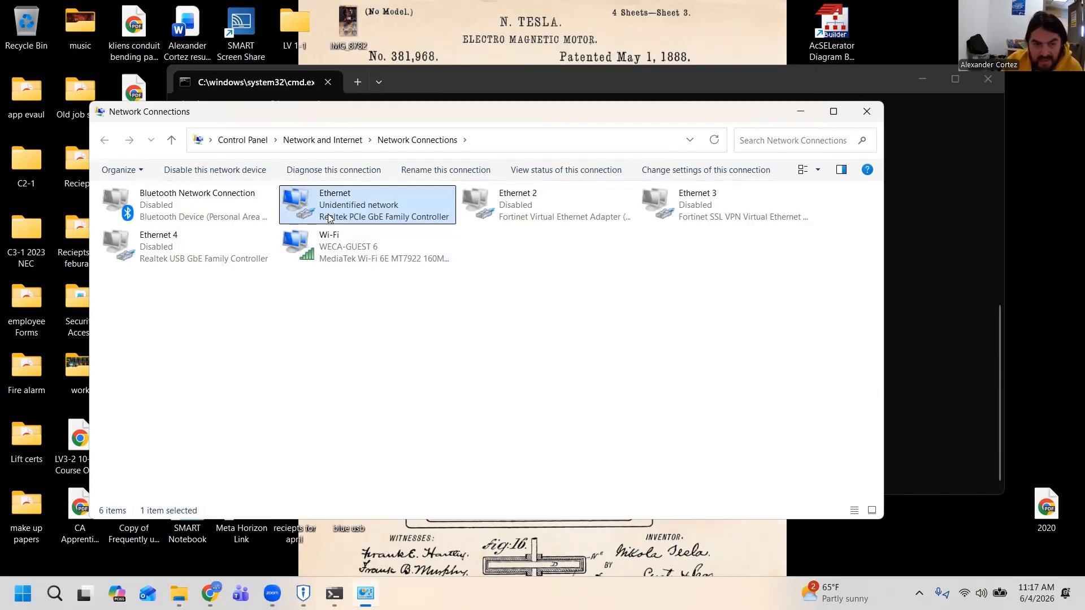
right_click(330, 218)
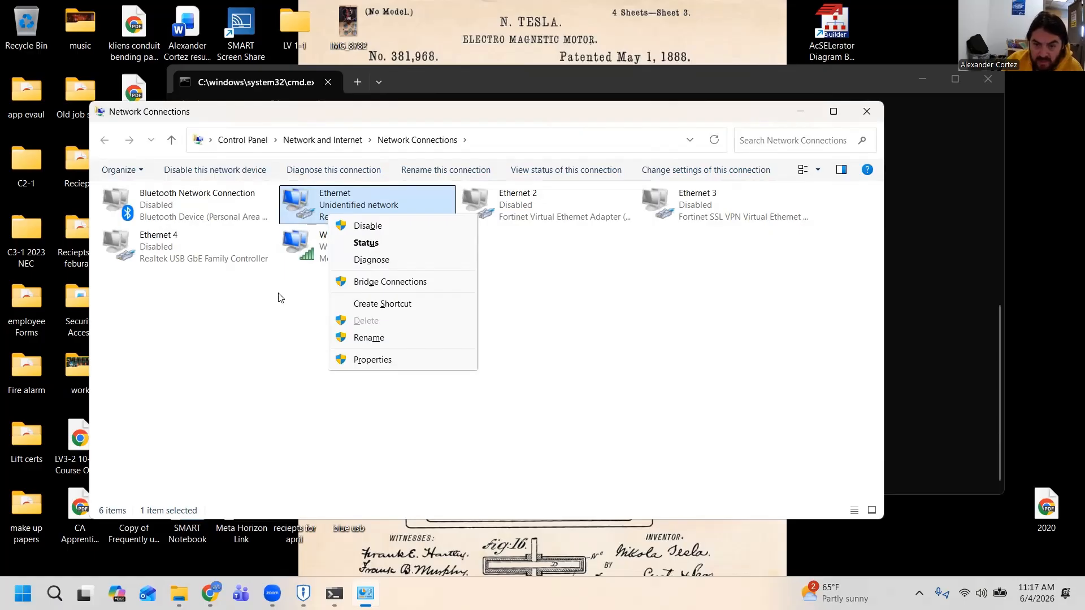
click(356, 365)
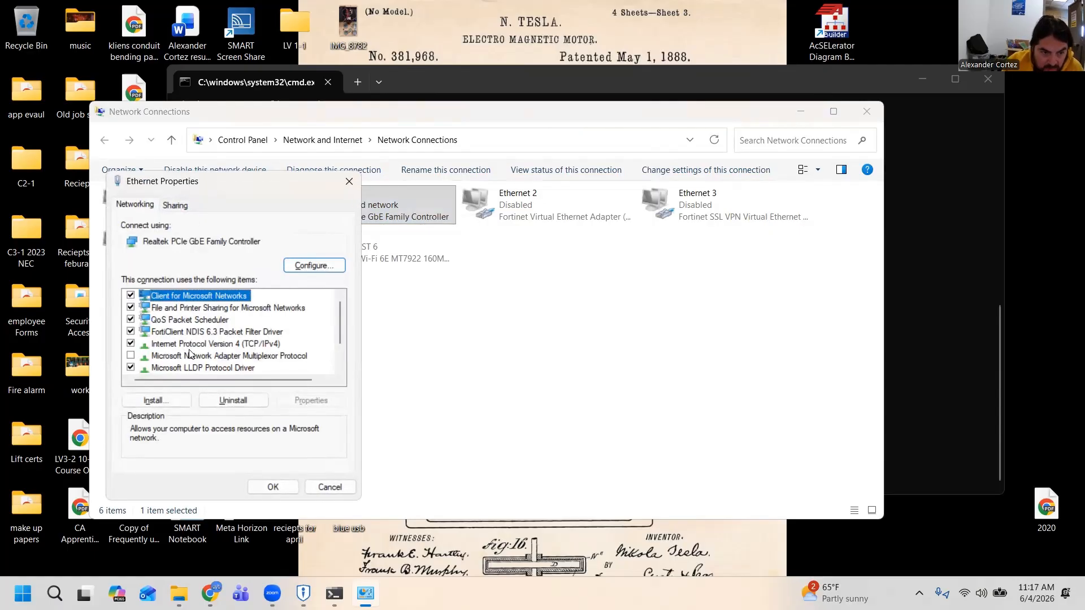
click(213, 344)
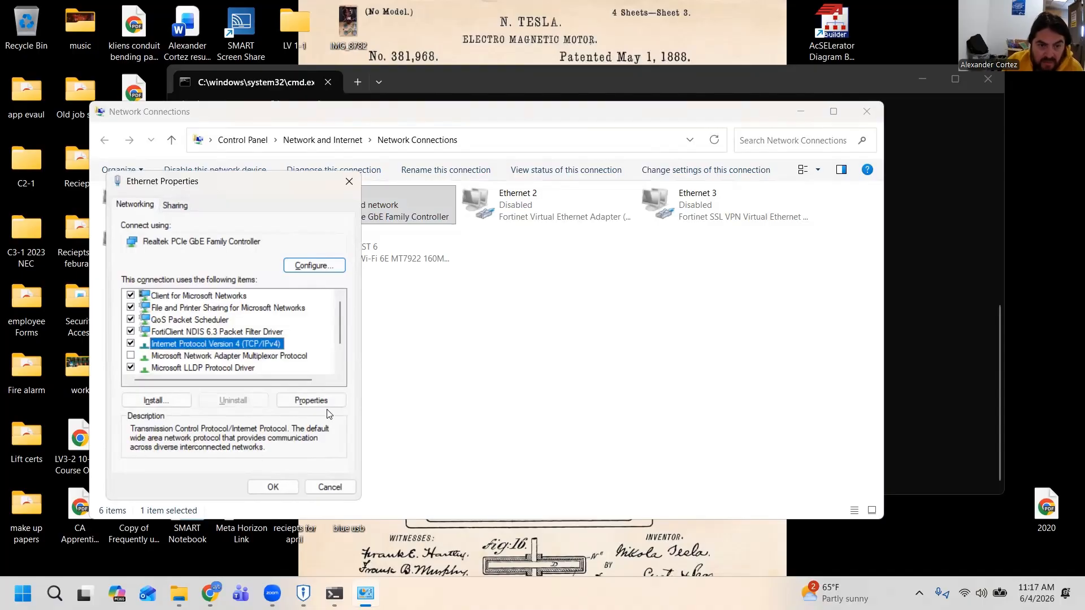
click(311, 400)
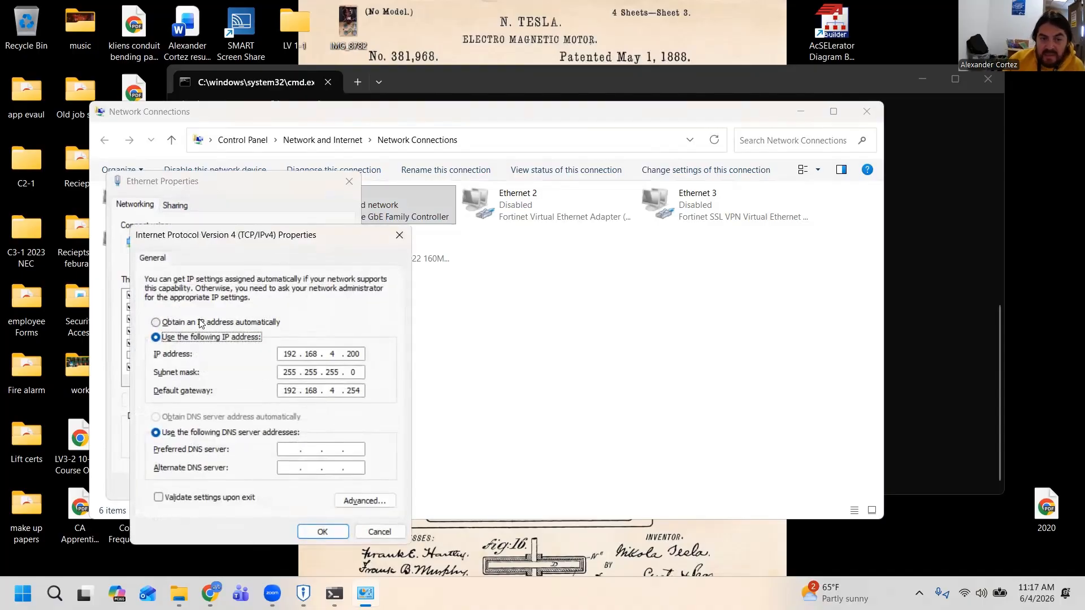
Switch the Ethernet adapter's IPv4 settings to manual addressing and set the IP address to 192.168.4.200
click(201, 323)
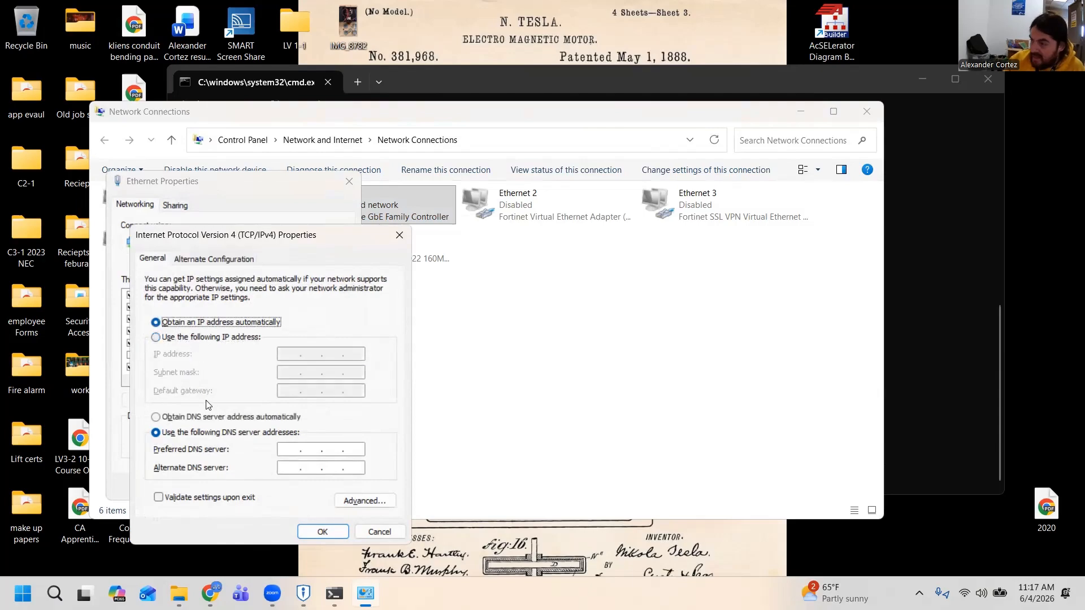
click(186, 337)
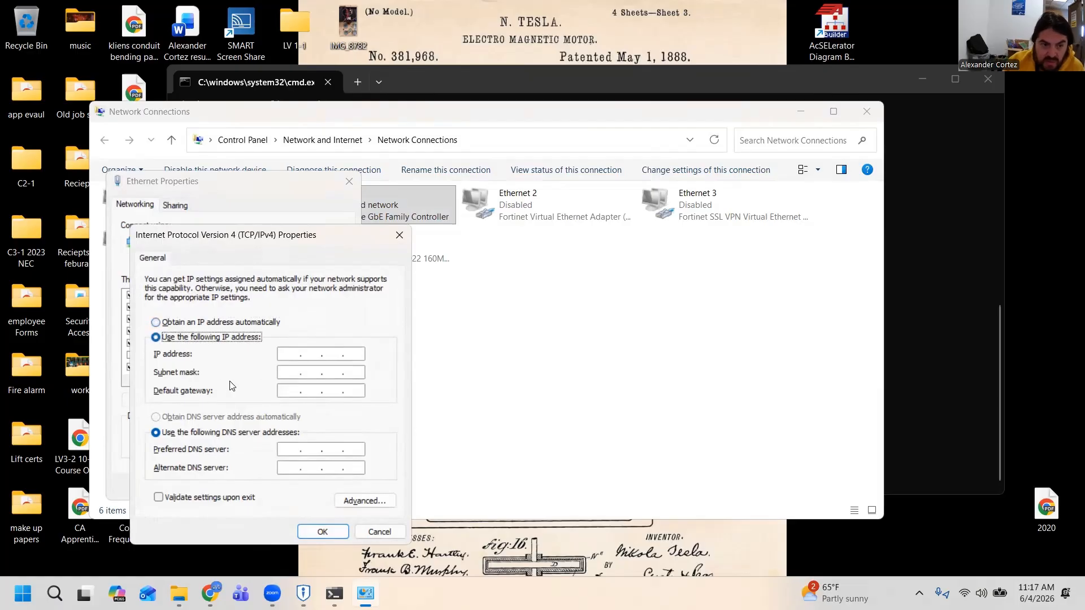
click(287, 355)
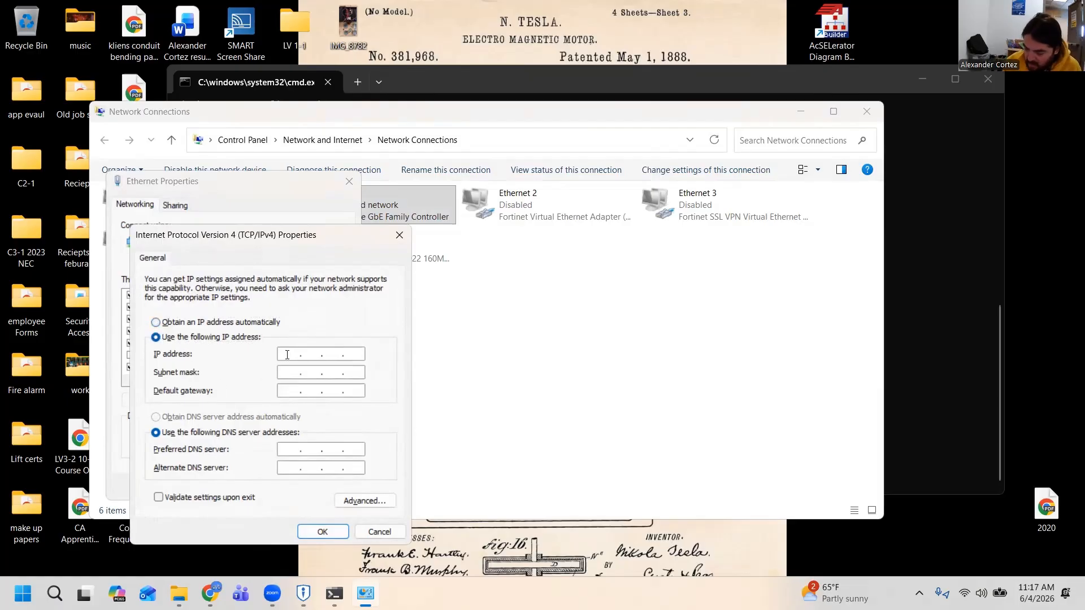
text(192 . )
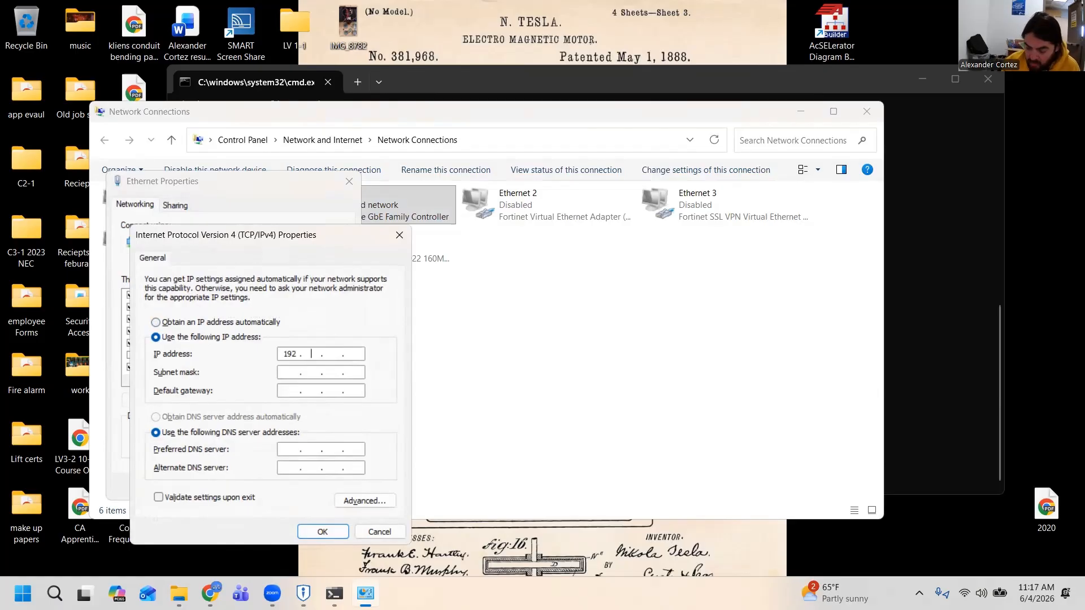
text(168 . )
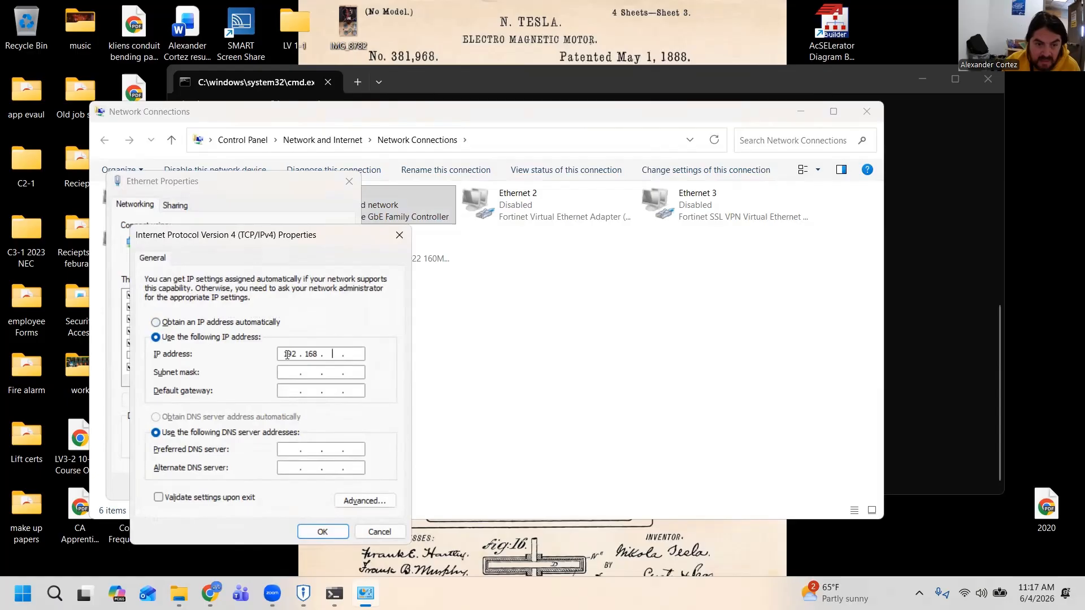
text(4)
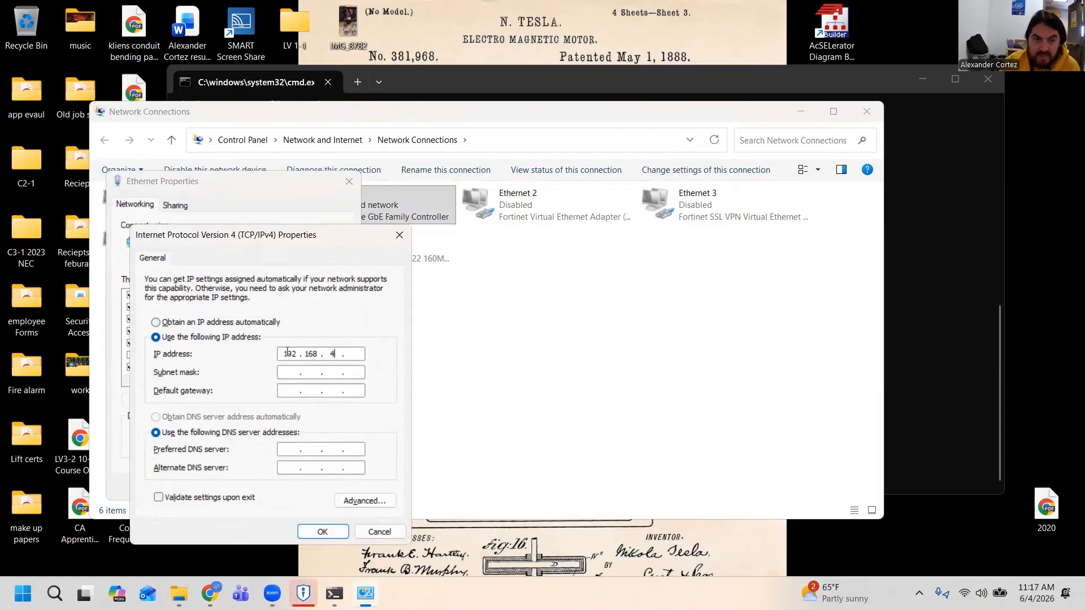
drag(471, 78, 480, 36)
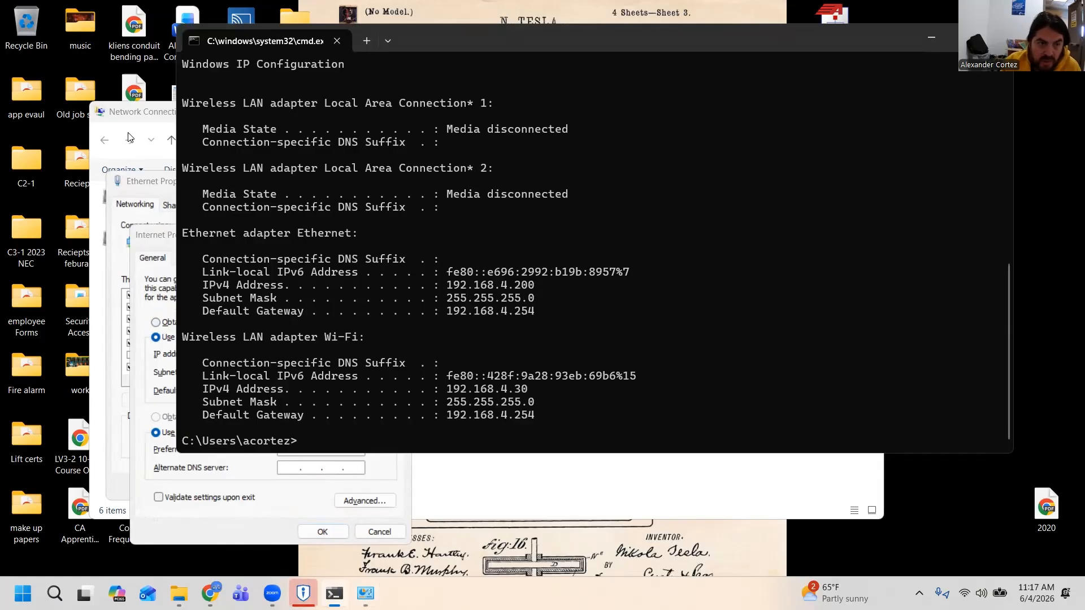
click(159, 242)
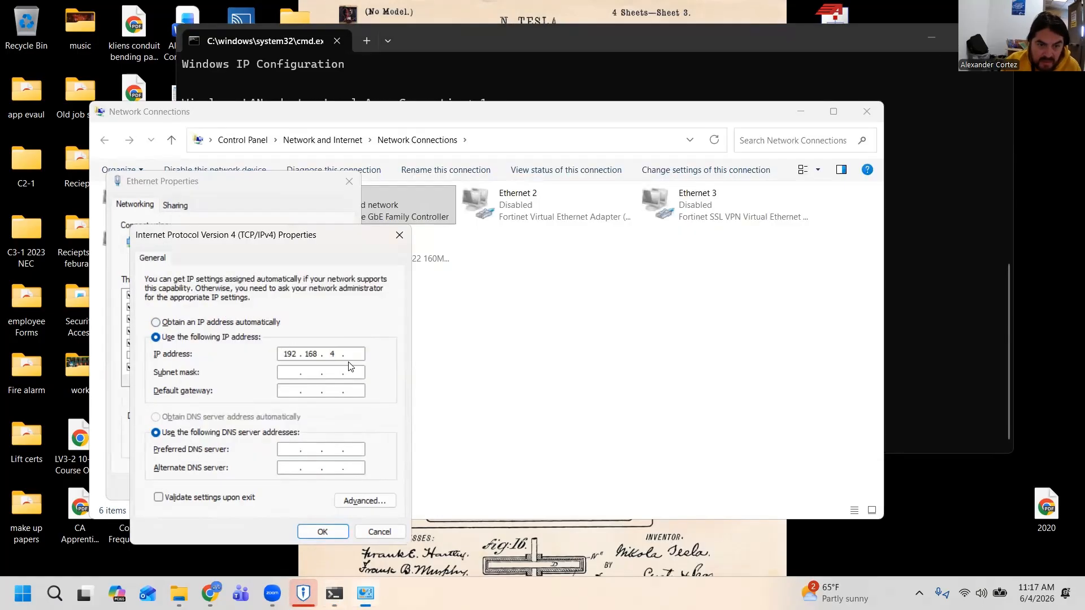
text(200)
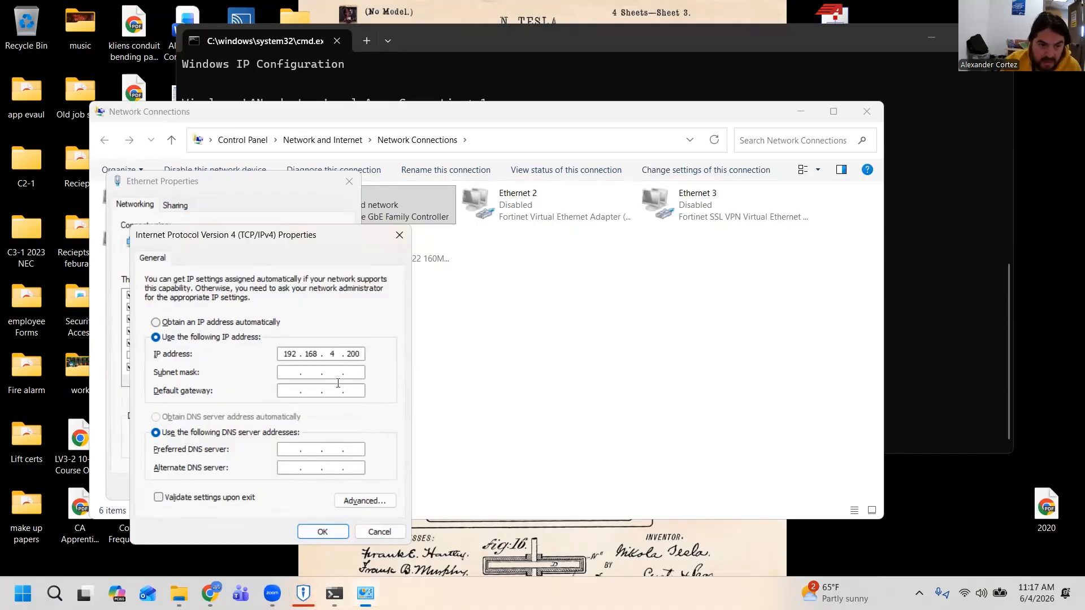
Fill in the subnet mask 255.255.255.0 and set the default gateway to 192.168.4.254
click(299, 373)
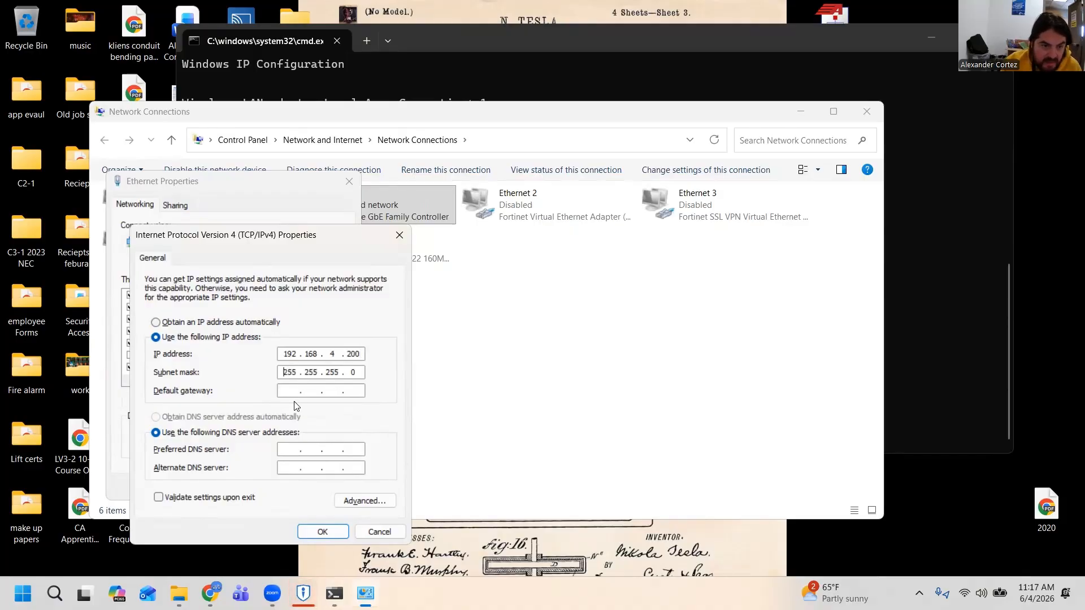
click(292, 391)
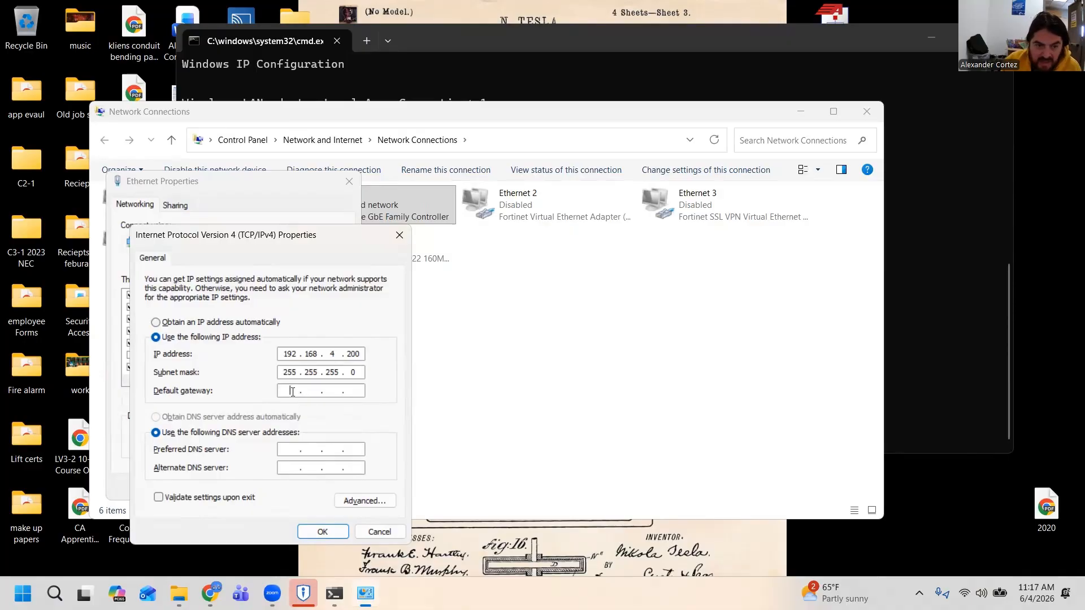
text(19)
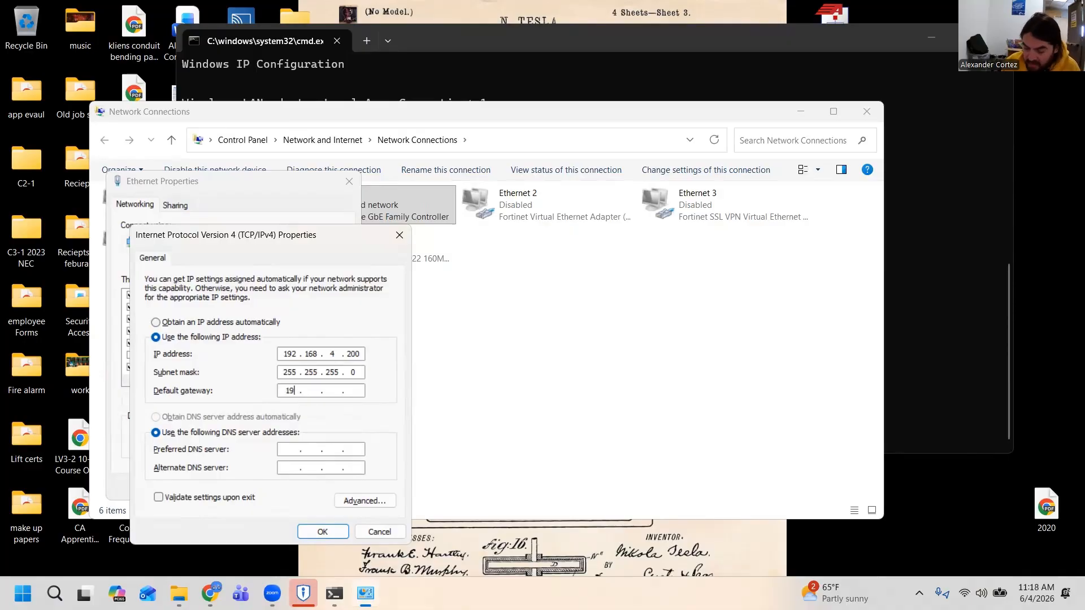
text(2 . 168 . )
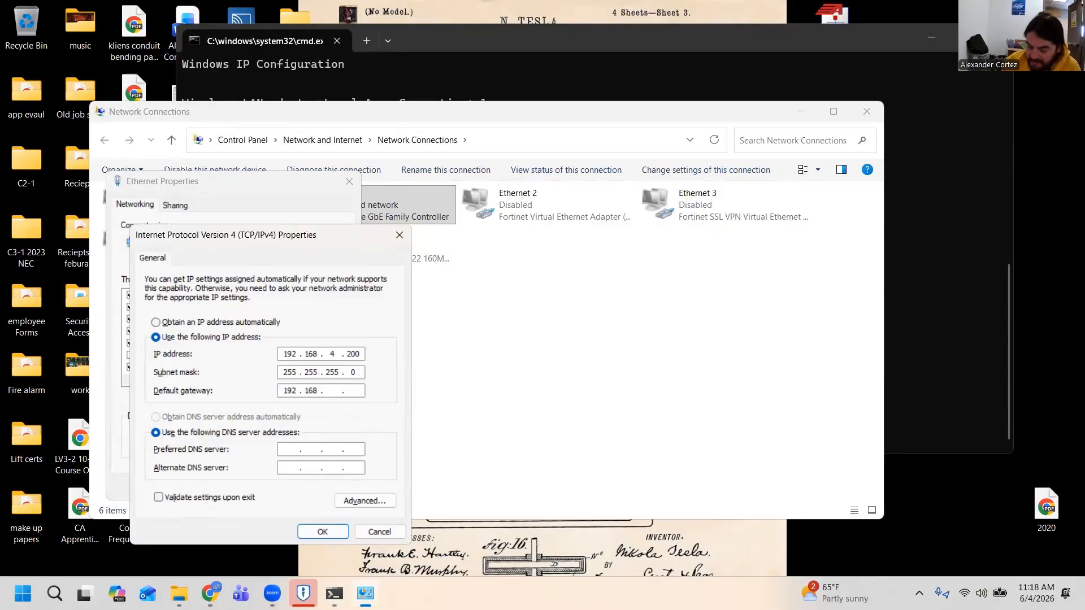
text(4)
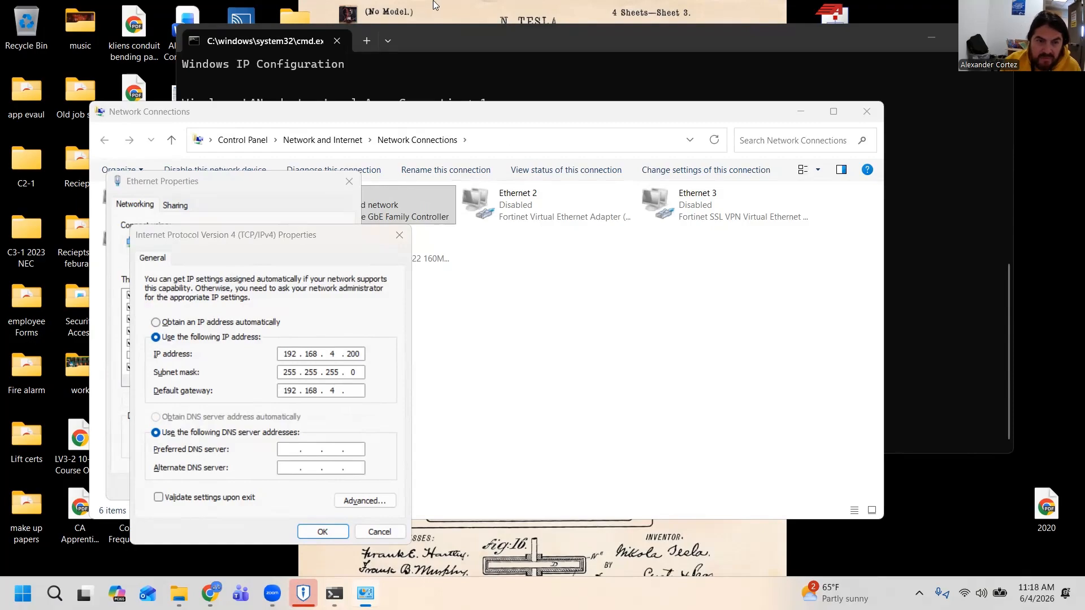
click(462, 38)
drag(461, 35, 462, 19)
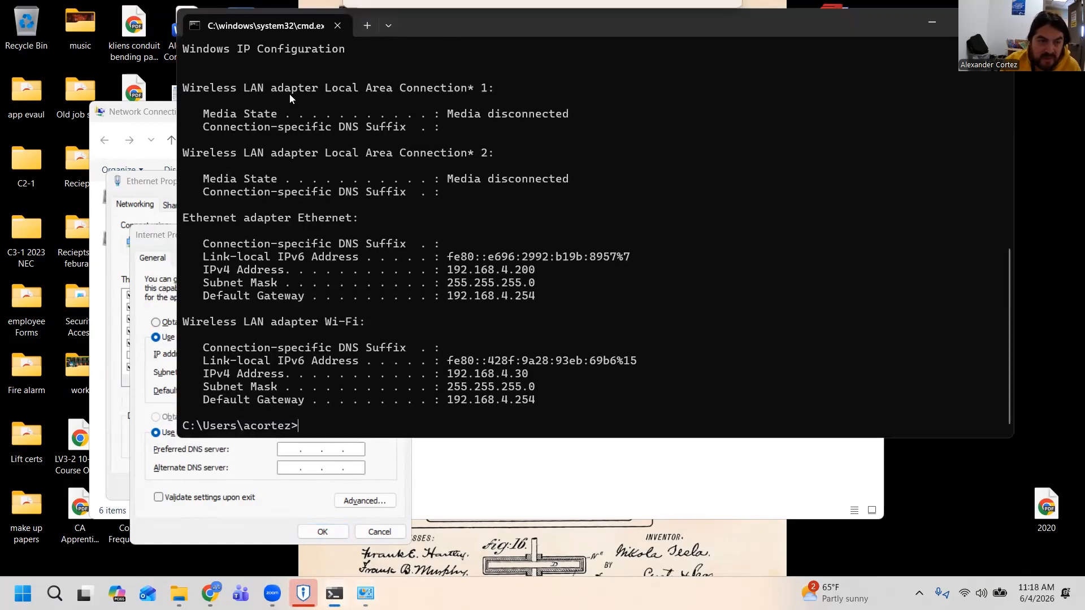
click(165, 236)
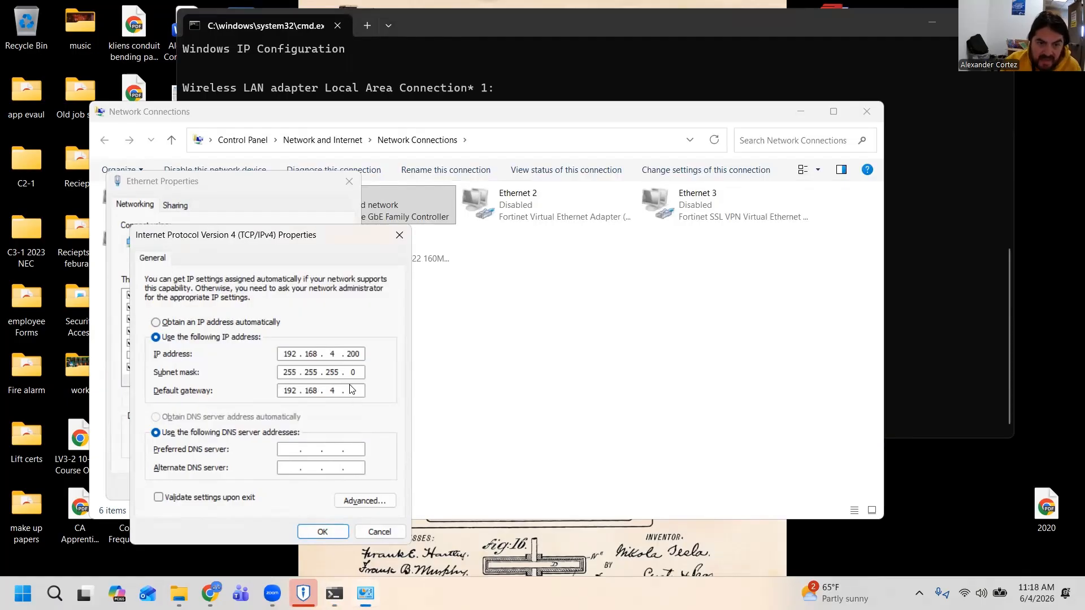
click(351, 391)
text(254)
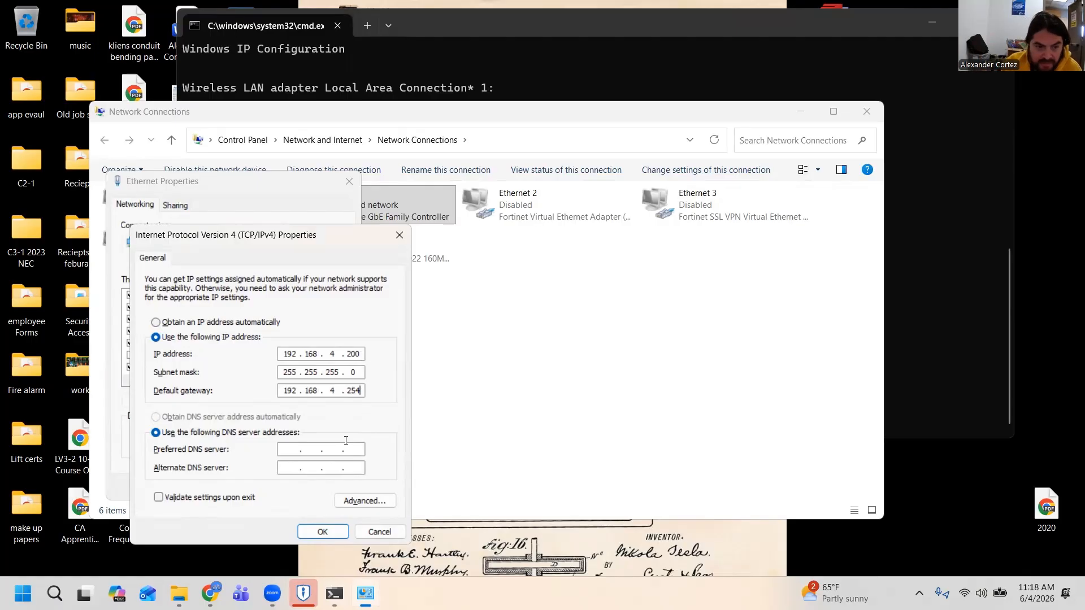
Save the IPv4 configuration with multiple default gateways allowed and close the Ethernet properties
click(314, 534)
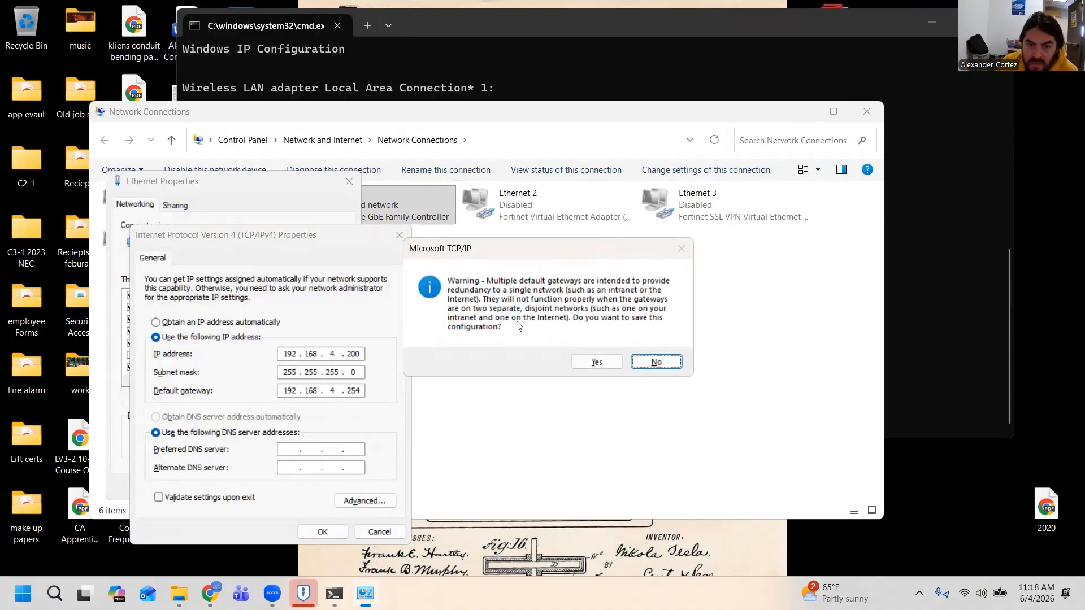
click(583, 364)
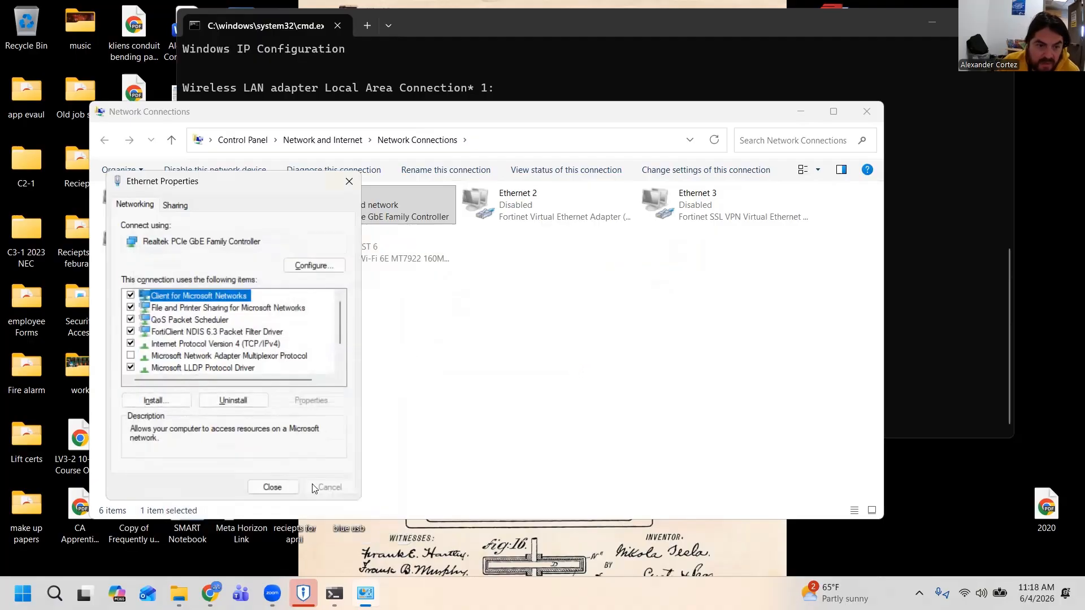
click(273, 487)
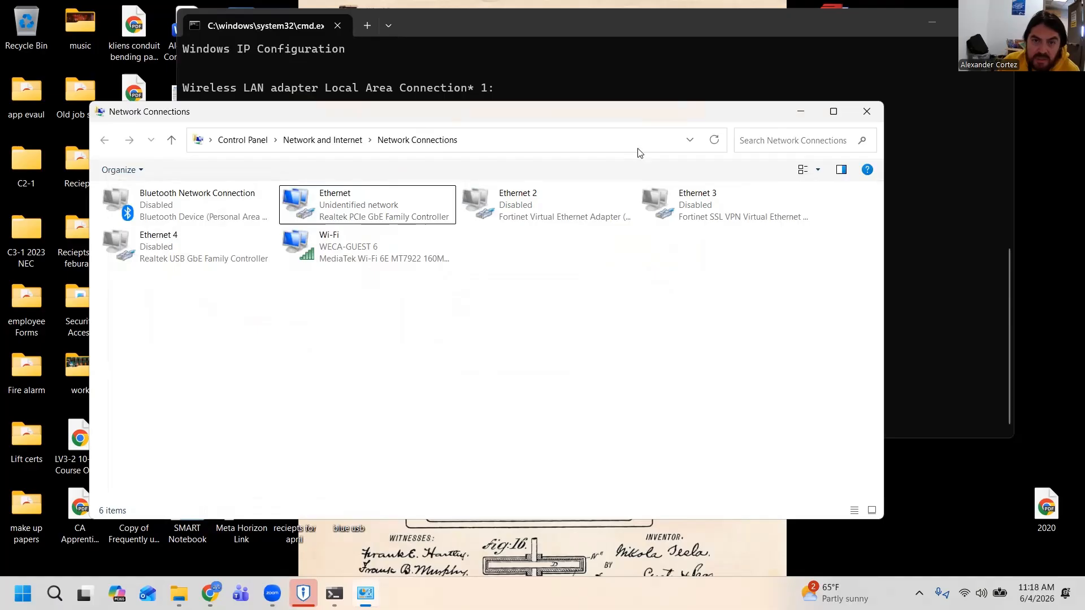
Minimize Network Connections and run ipconfig in the command prompt to verify the Ethernet adapter's address, subnet mask and gateway
click(800, 111)
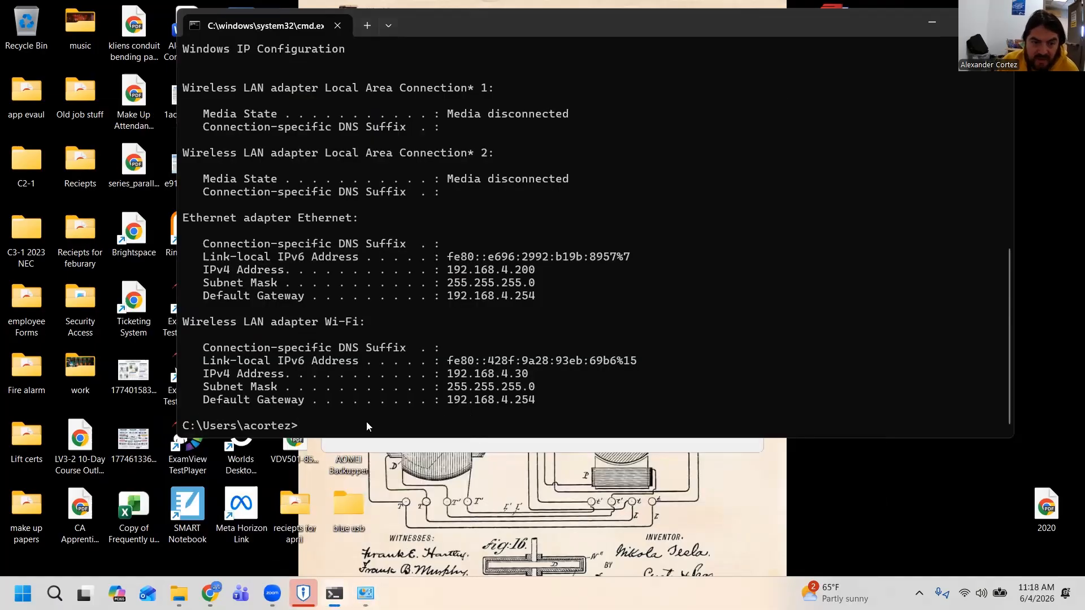
text(ipc)
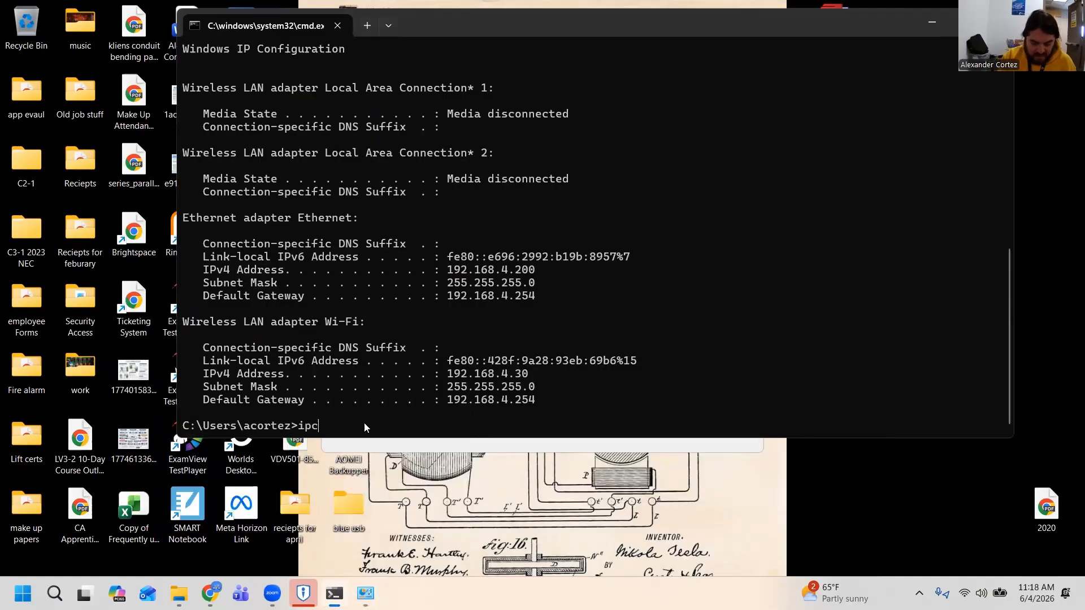
text(onfig)
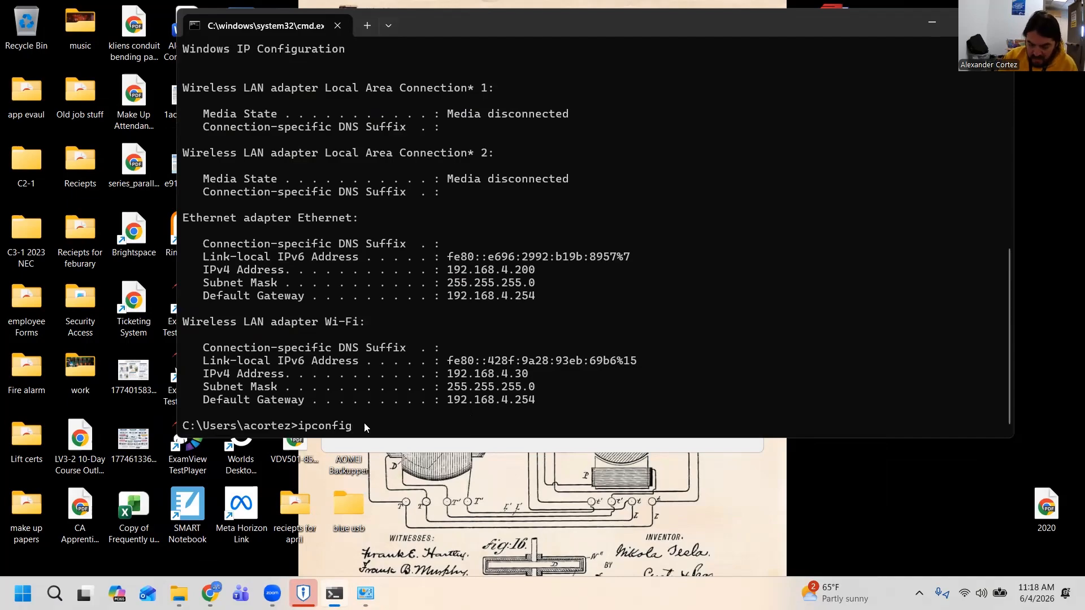
key(Escape)
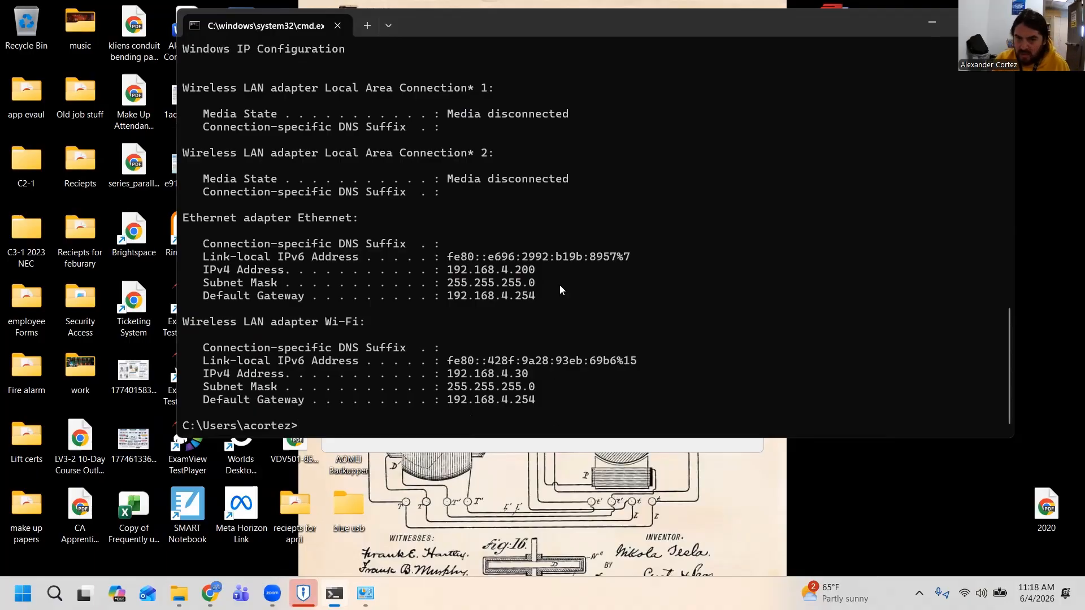
Minimize the command prompt and finish the ZKBio CVAccess setup wizard
click(932, 22)
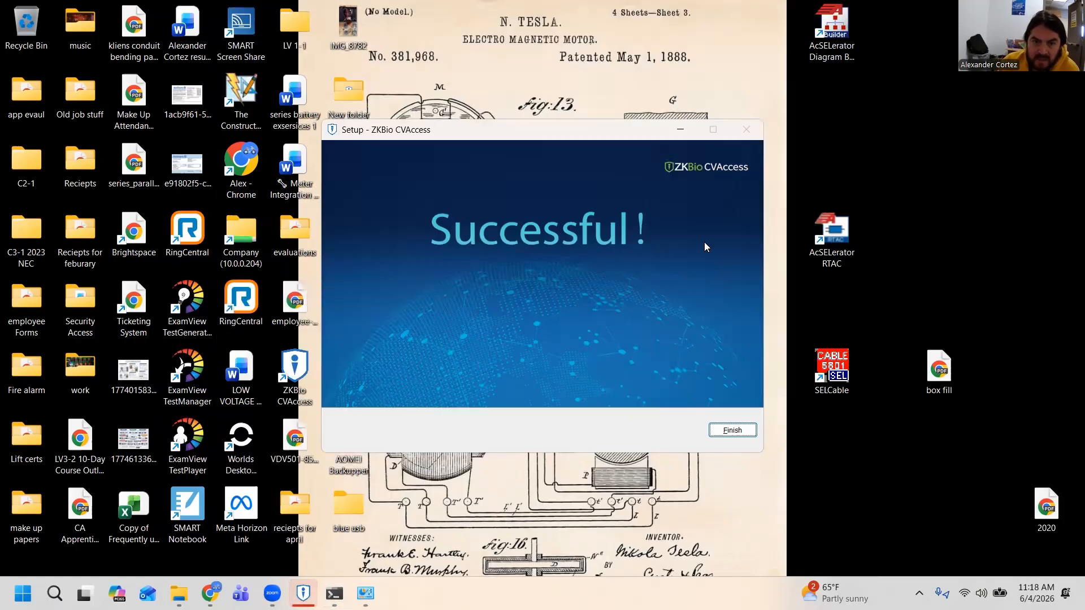
click(498, 145)
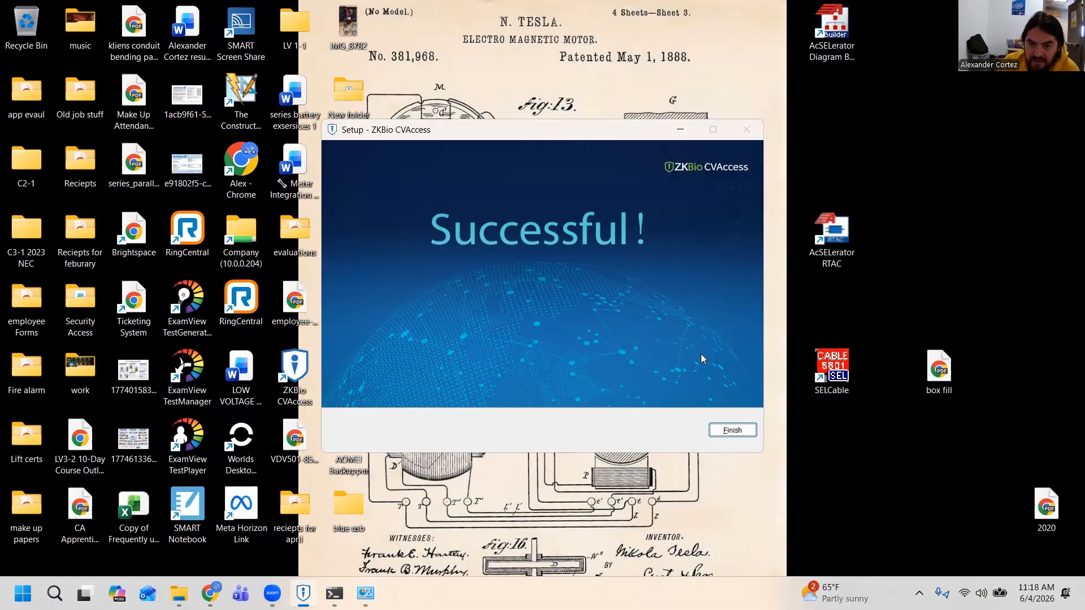
key(Return)
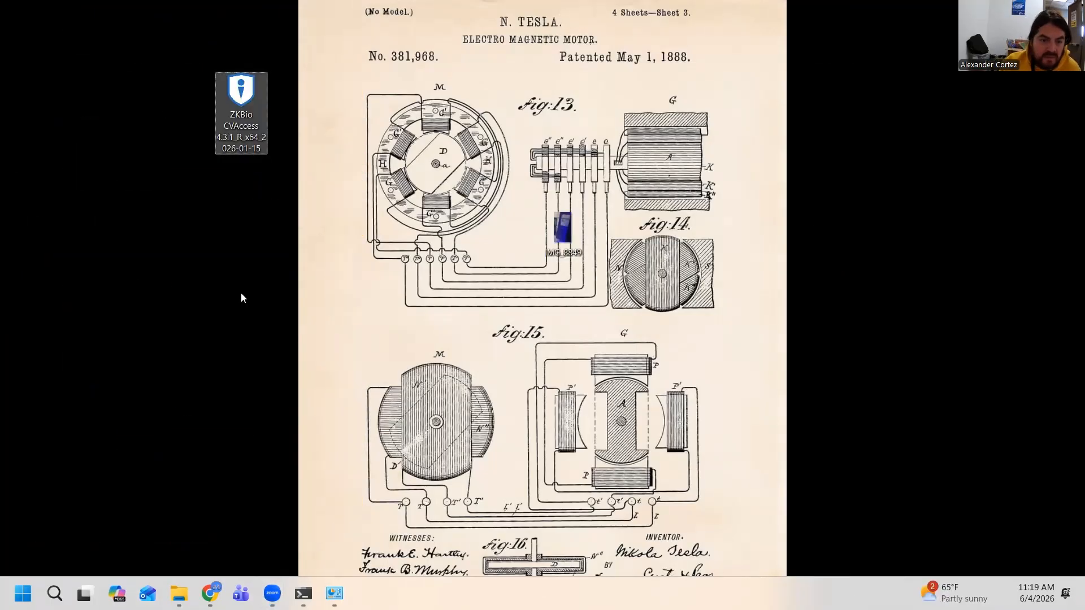
Move the ZKBio CVAccess desktop shortcut to an empty spot near the AcSELerator icons and launch it in a maximized browser window
click(241, 293)
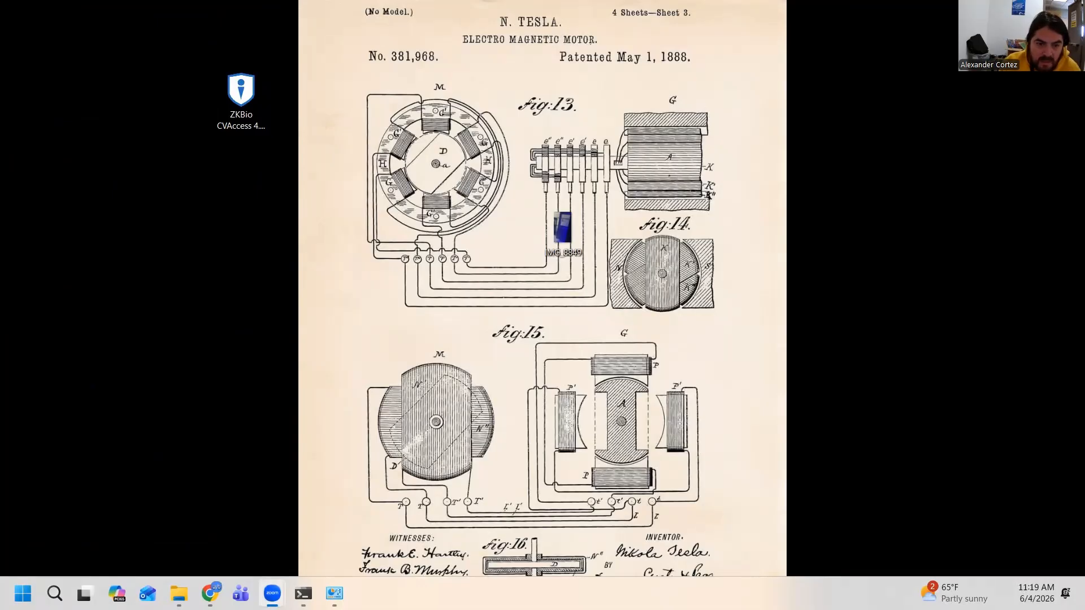
drag(288, 378, 877, 125)
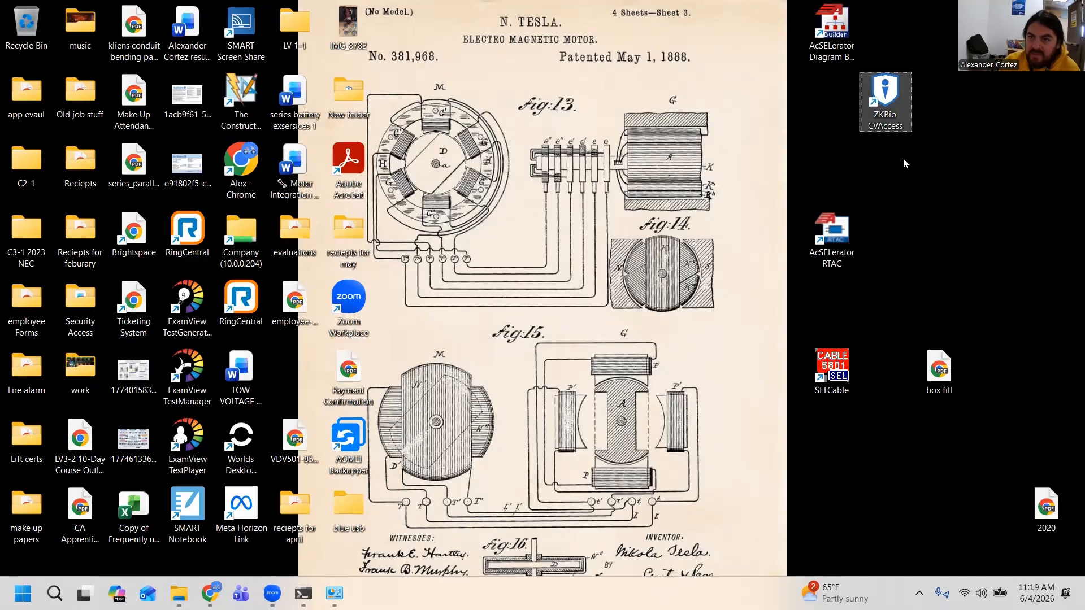
double_click(889, 114)
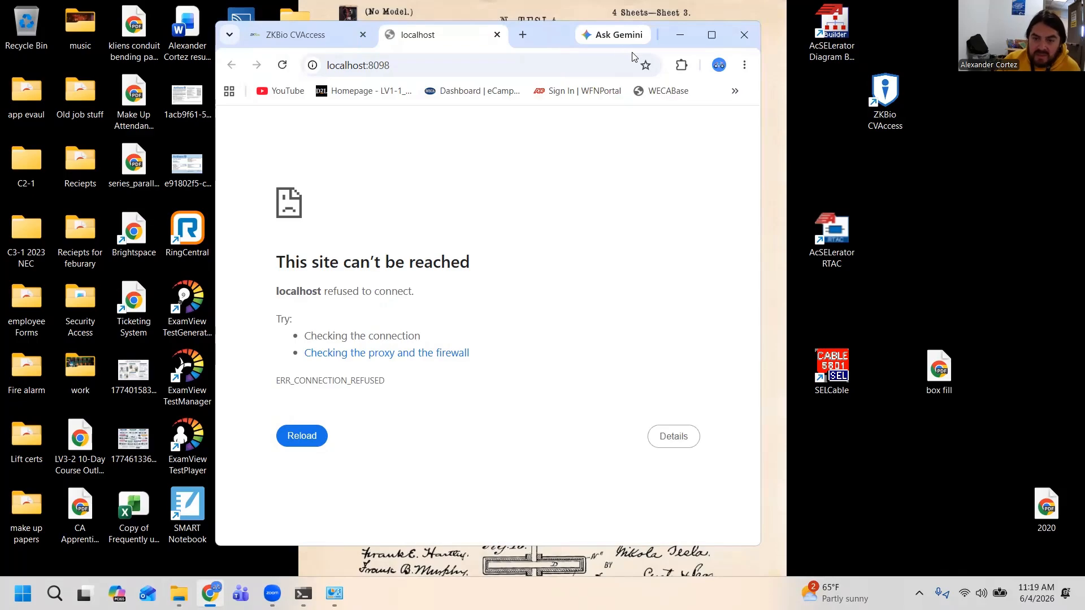
click(711, 35)
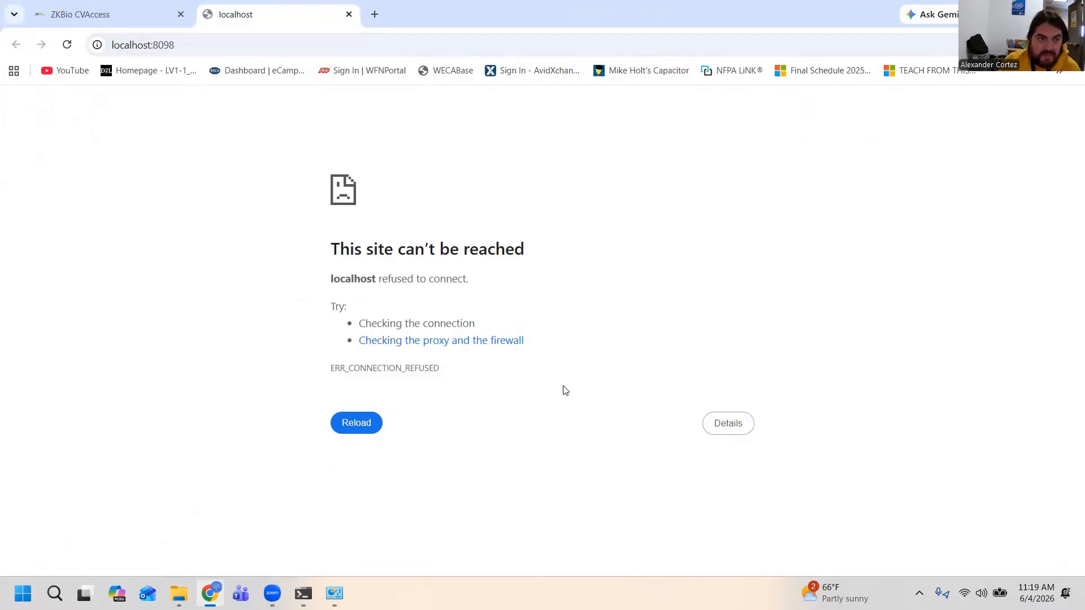
click(235, 48)
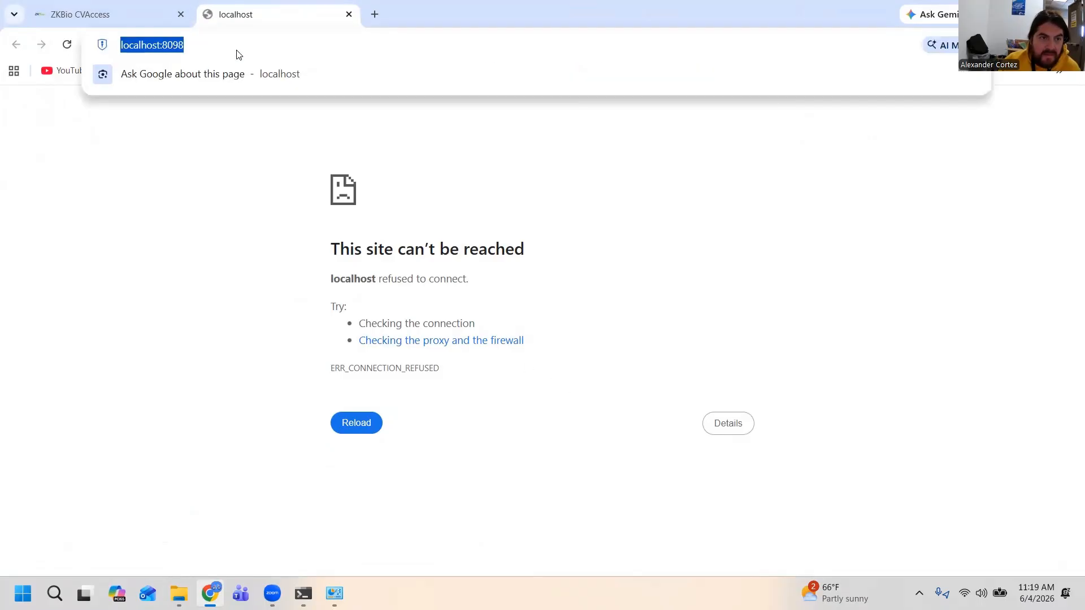
click(280, 46)
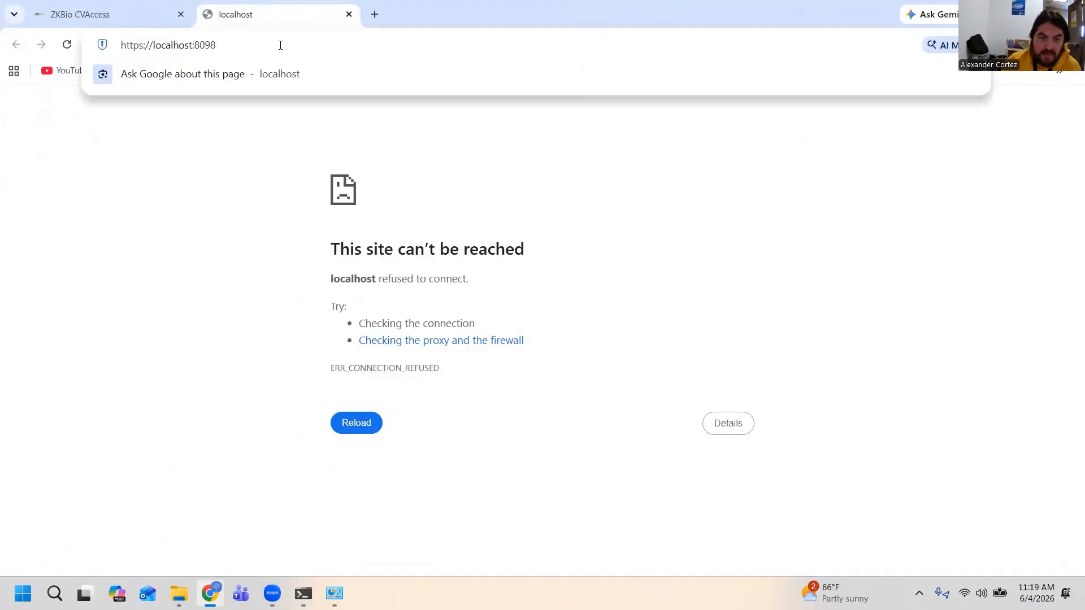
key(Return)
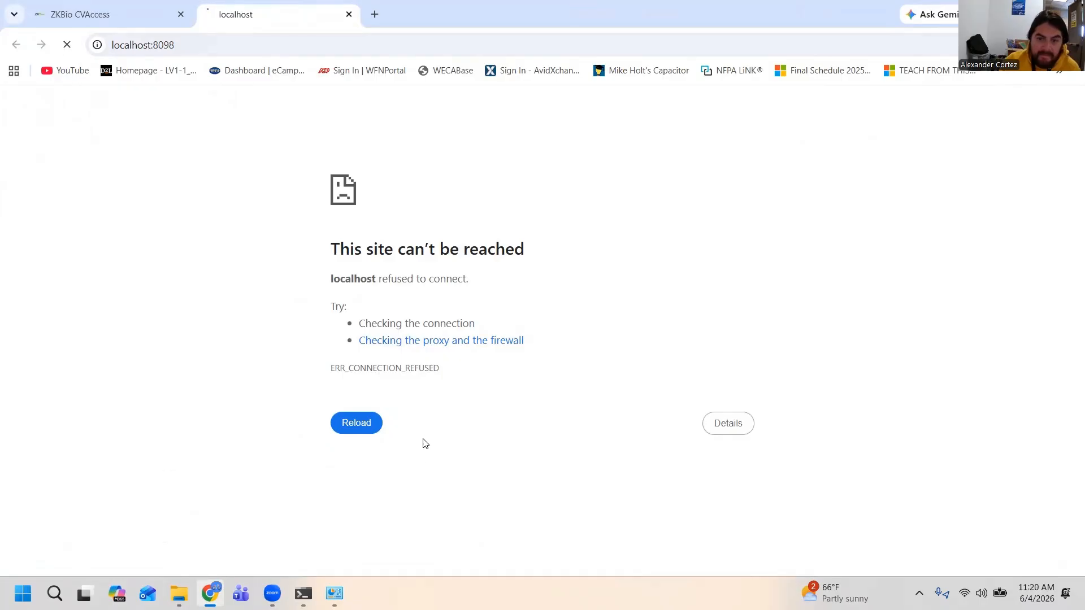
click(731, 418)
scroll(731, 412, down, 2)
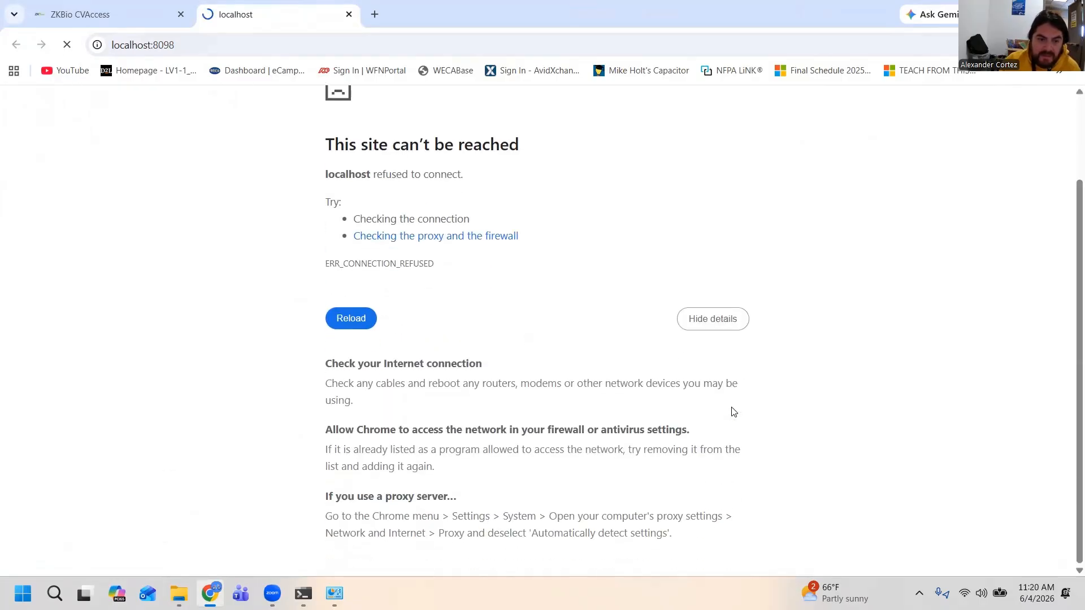
Retry the failed localhost page, minimize the browser, and relaunch ZKBio CVAccess from its desktop shortcut
click(368, 327)
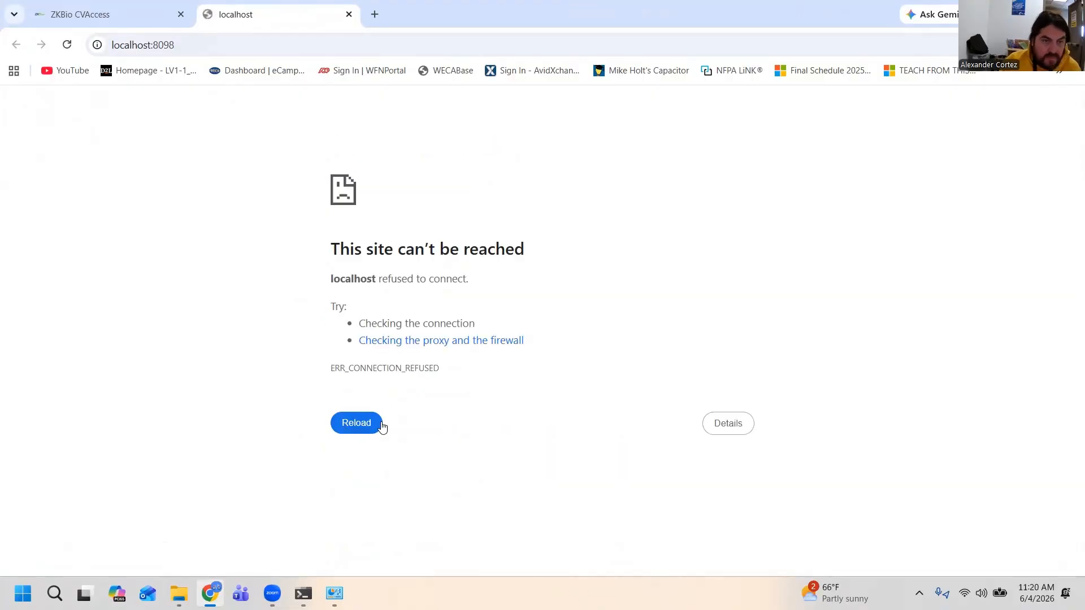
click(1004, 13)
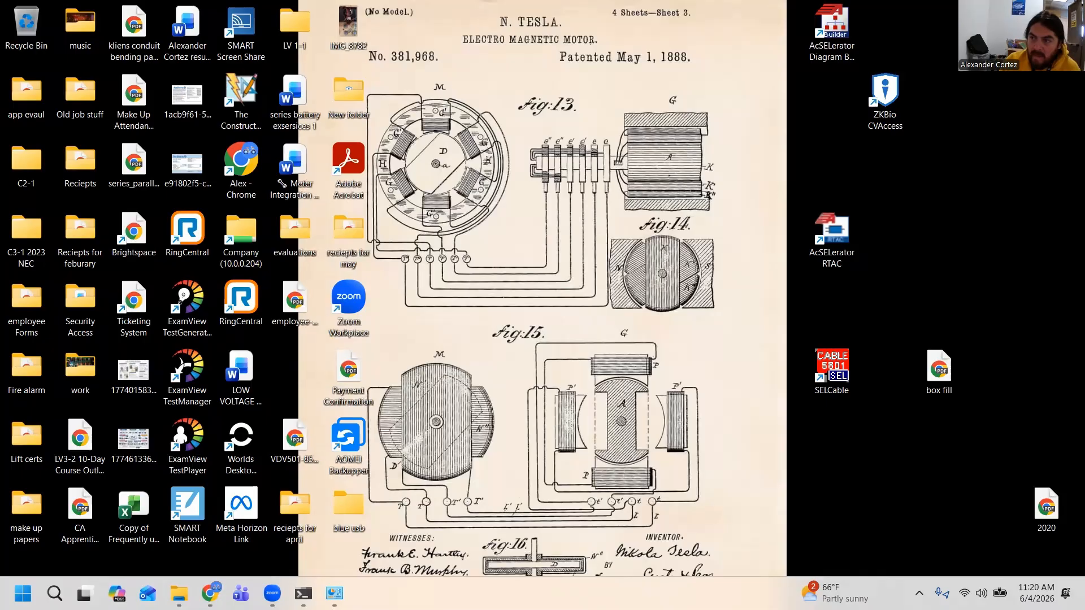
double_click(880, 113)
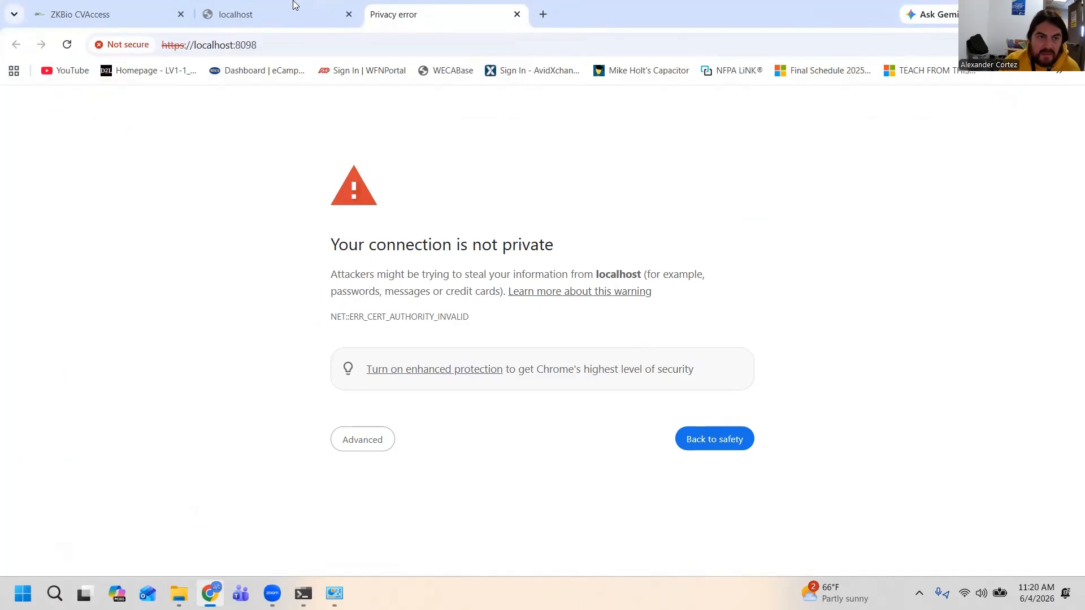
Close the failed localhost tab and proceed to localhost past the certificate privacy warning
click(279, 10)
click(348, 15)
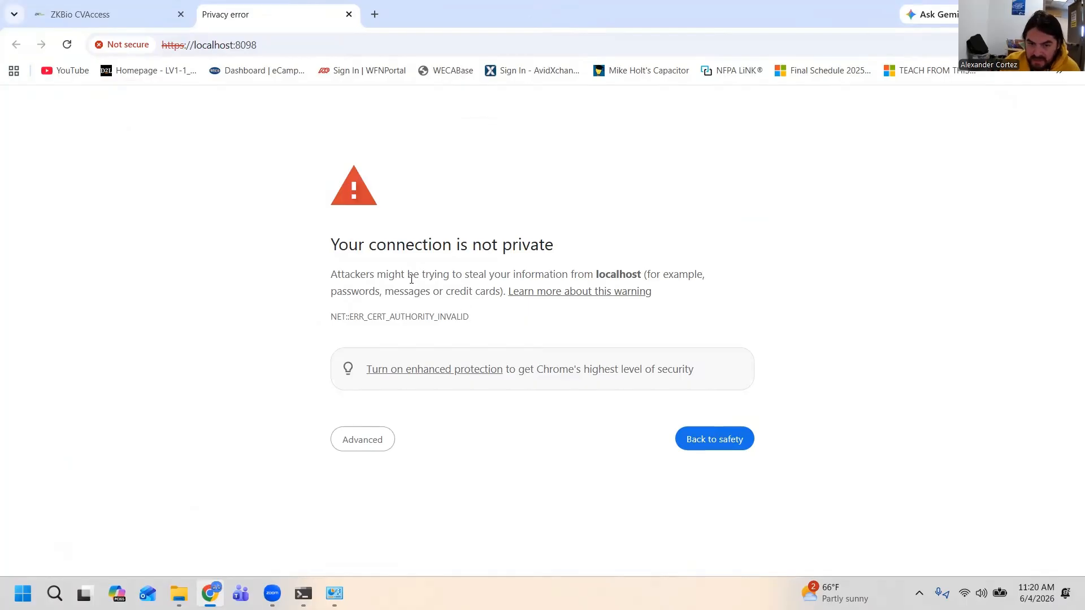
click(363, 440)
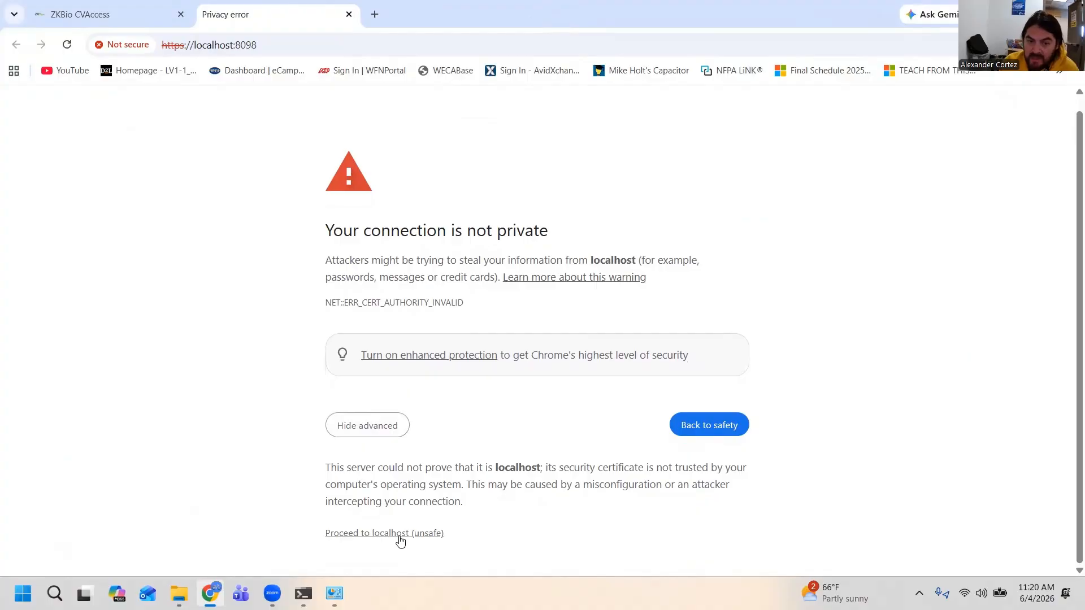
click(387, 534)
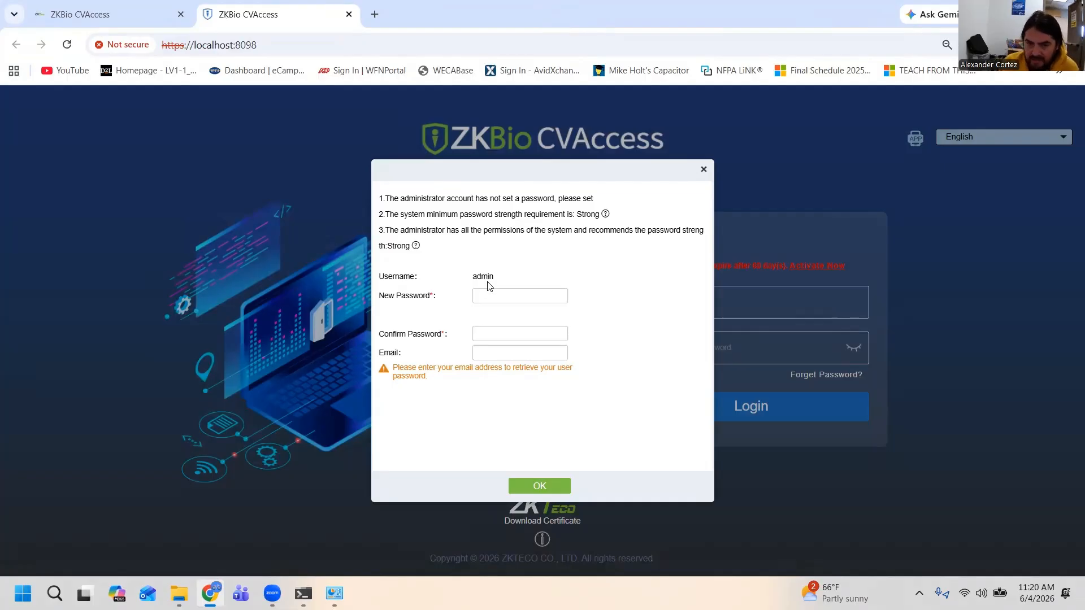
Enter and confirm a new strong password for the admin account and submit it
click(486, 300)
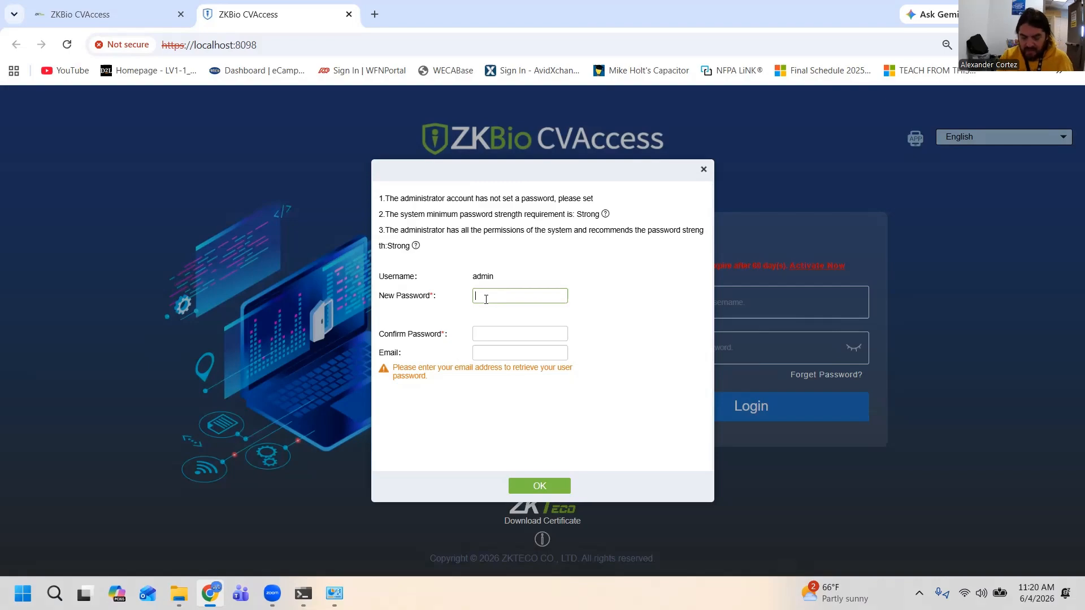
text(••)
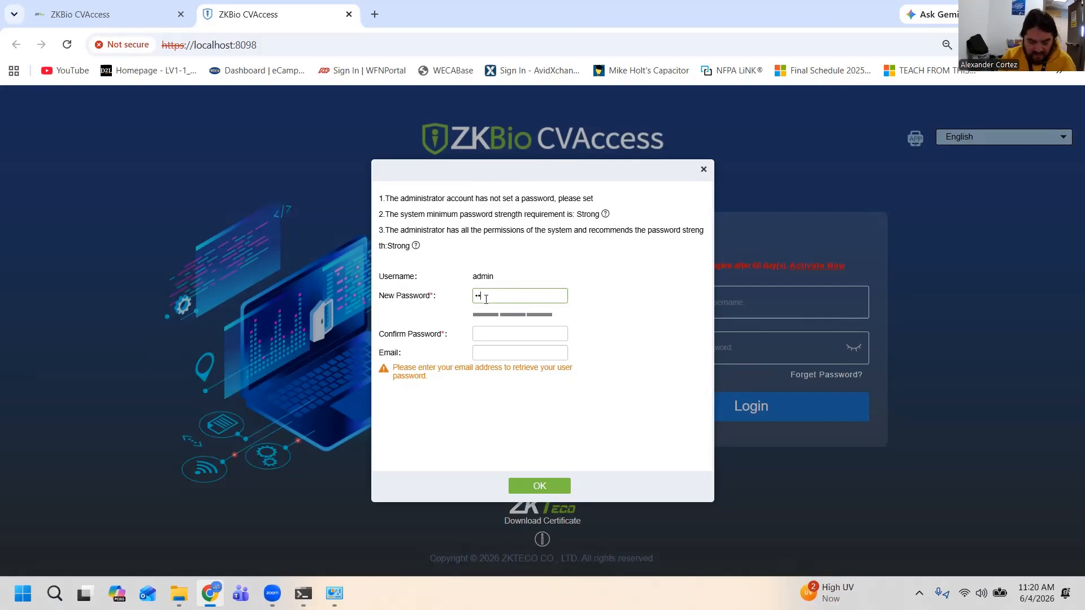
text(••••••)
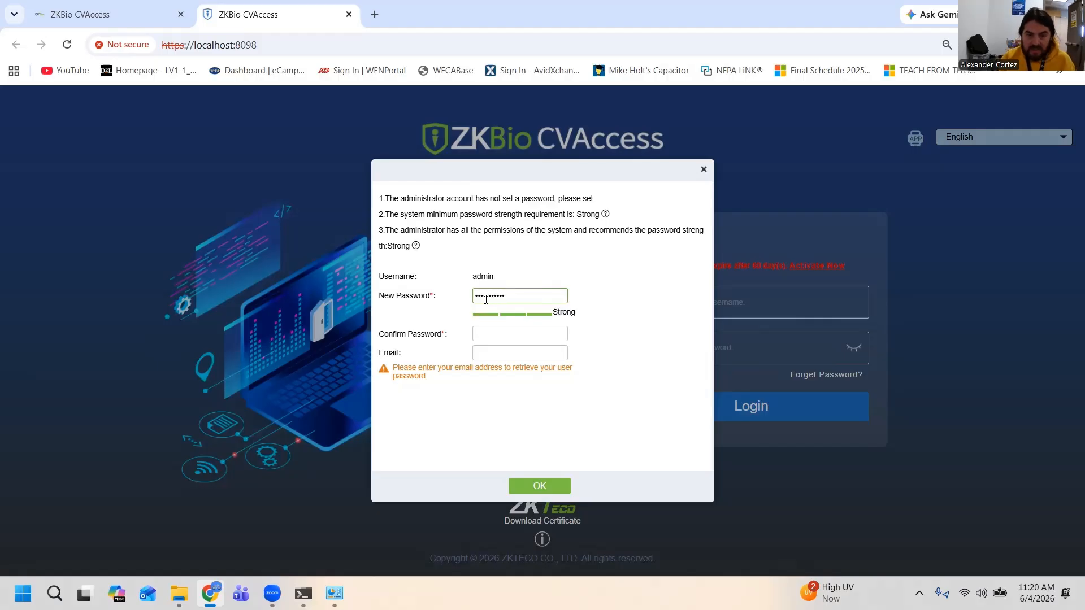
key(Tab)
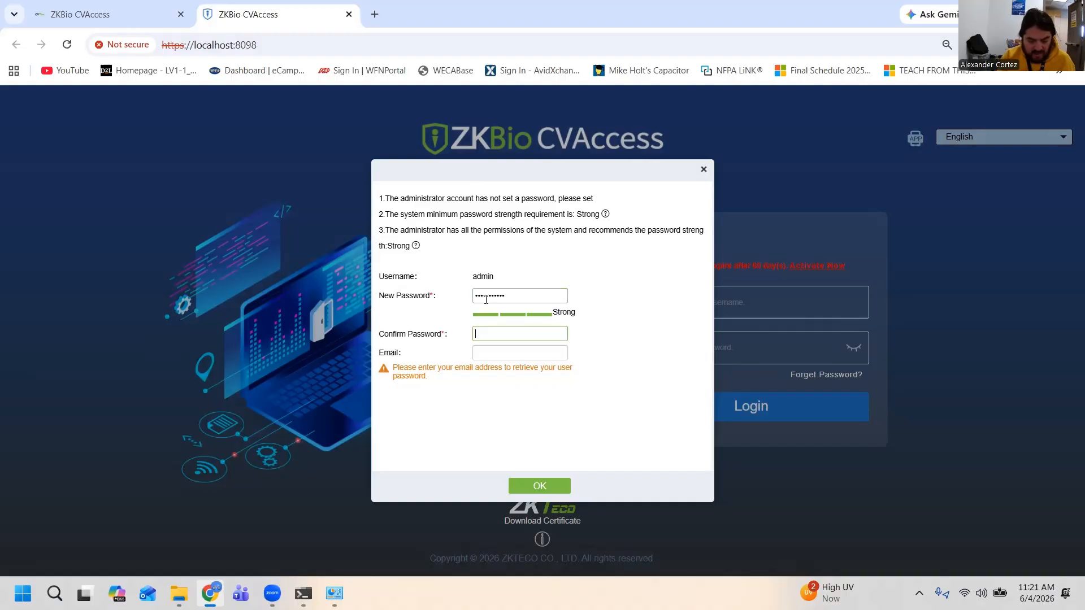
text(•••••)
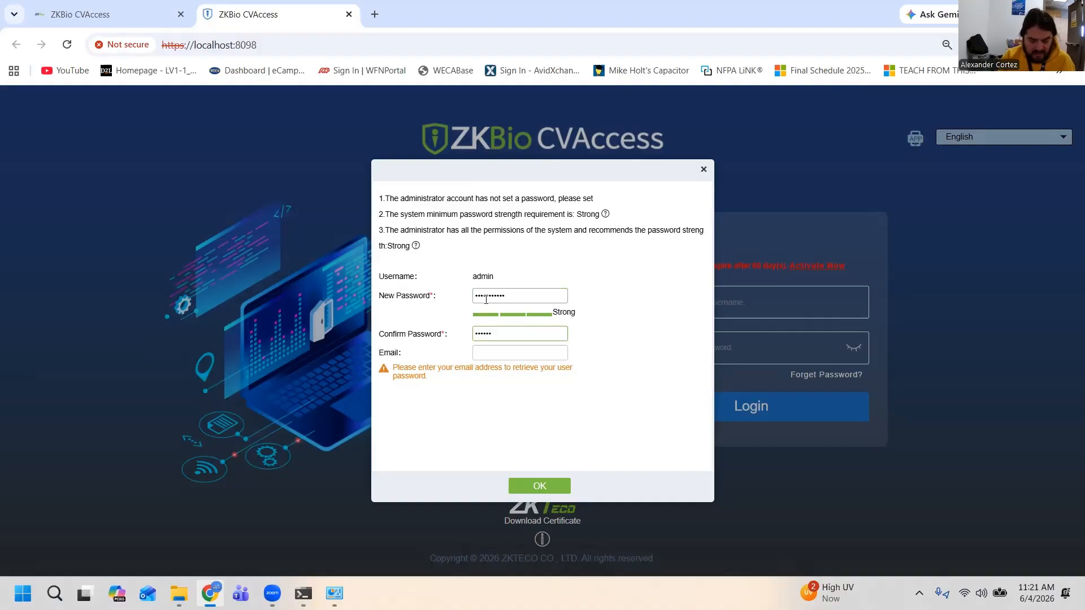
text(••••)
key(Return)
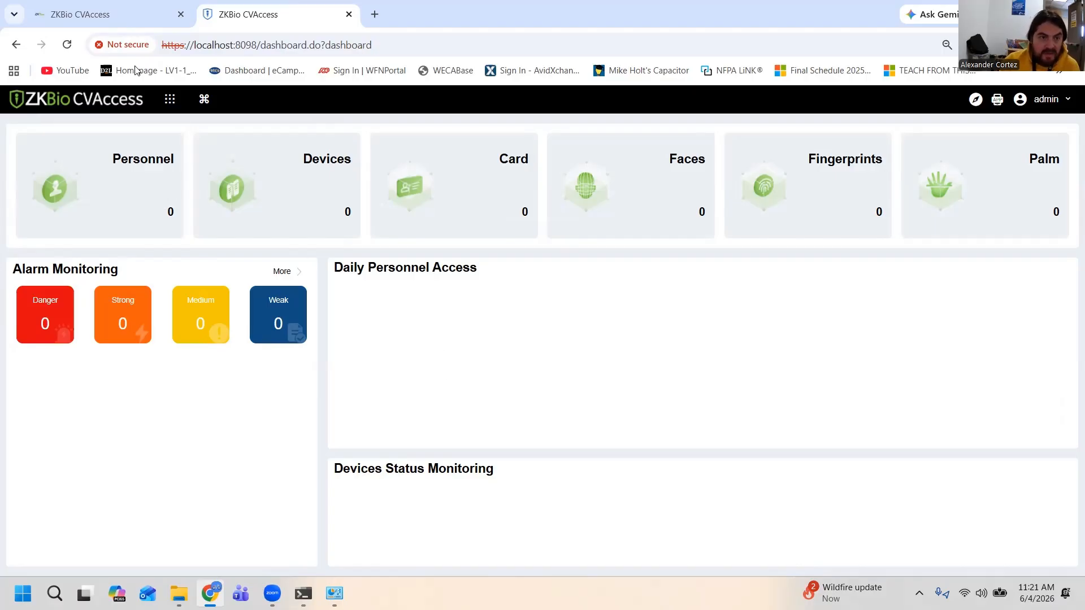
Open the image zkaccess panel wiring.png from File Explorer and maximize the image viewer
click(170, 100)
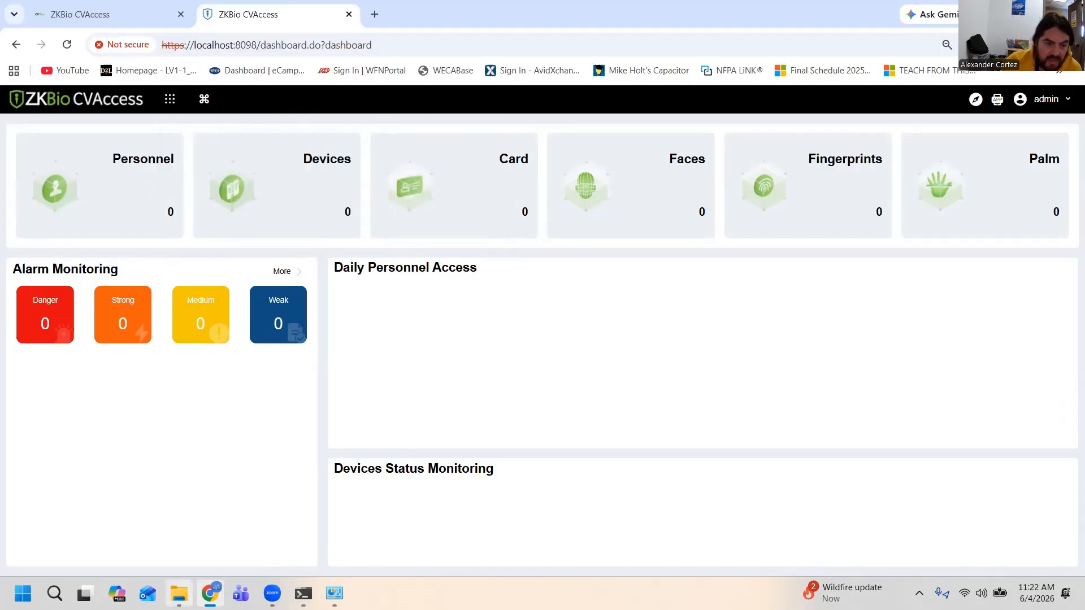
mouse_move(179, 593)
click(175, 535)
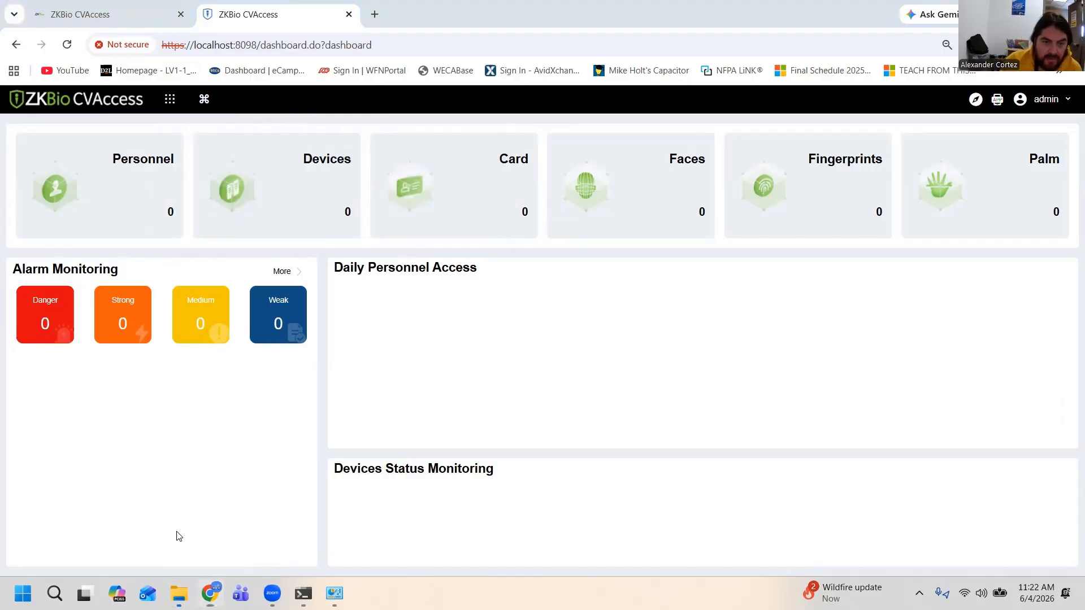
drag(464, 16, 520, 0)
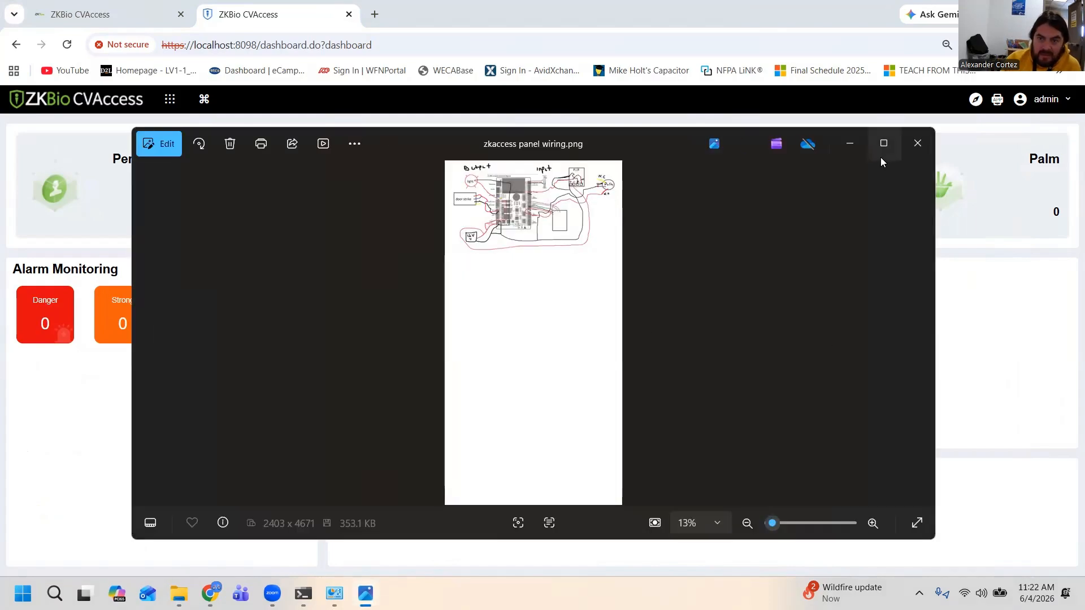
click(883, 146)
Examine the C3-200 terminal connection diagram, then look closely at the wires joining the reader to the 1# Door wiegand terminals
scroll(544, 220, up, 3)
drag(462, 112, 477, 482)
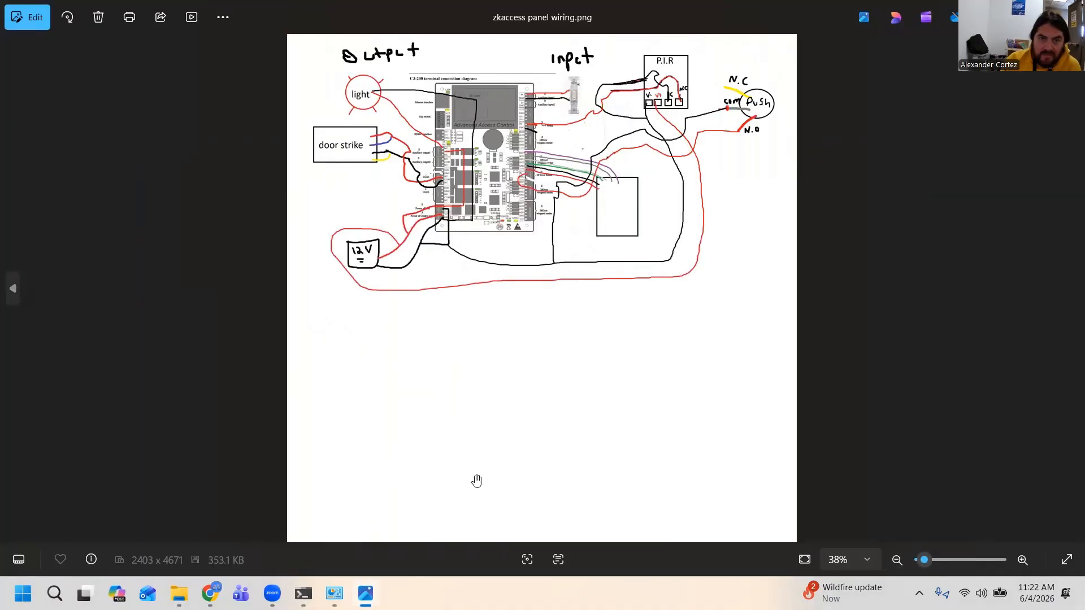
scroll(458, 264, up, 2)
drag(458, 264, 472, 452)
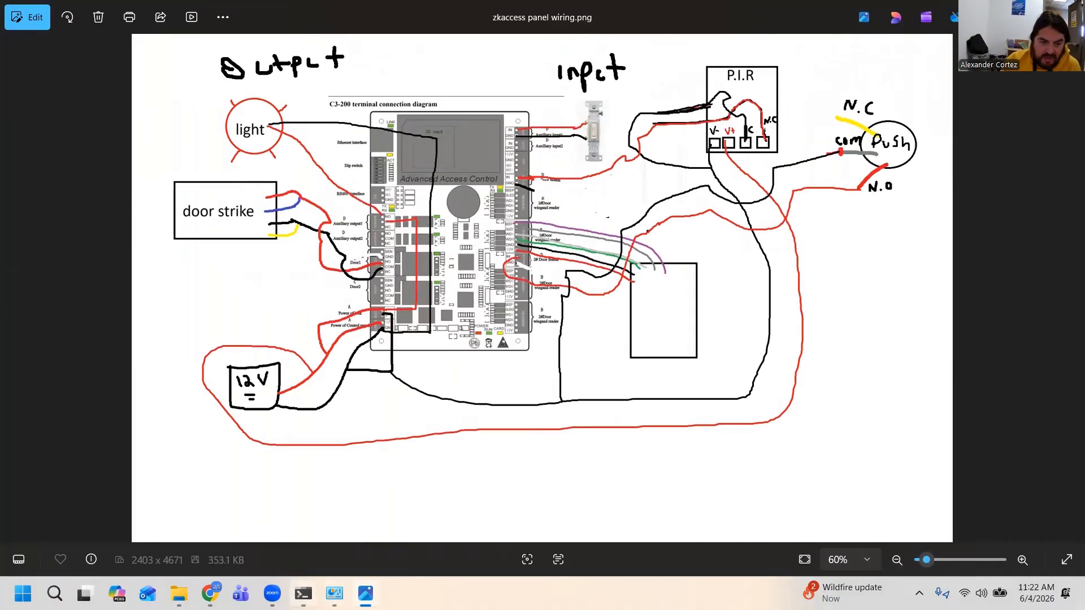
mouse_move(272, 593)
click(341, 516)
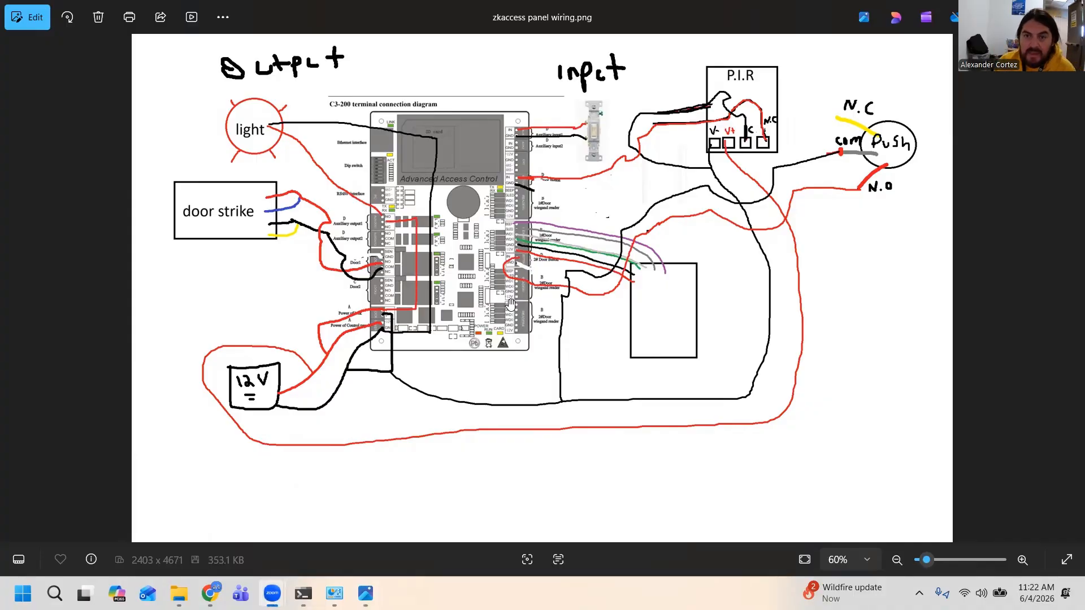
scroll(667, 206, up, 1)
scroll(492, 243, up, 1)
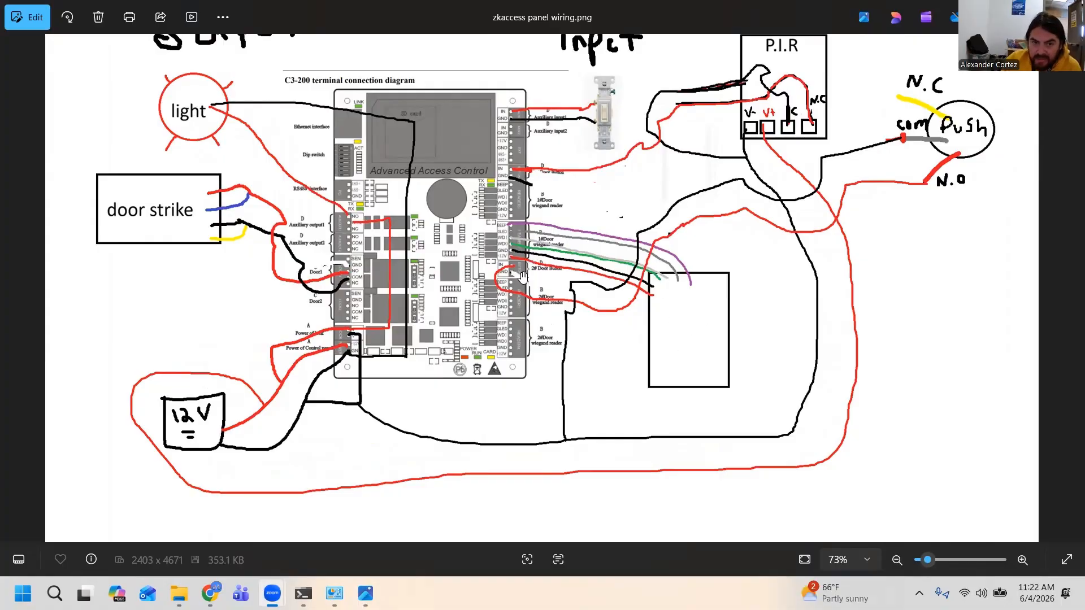
scroll(521, 276, up, 5)
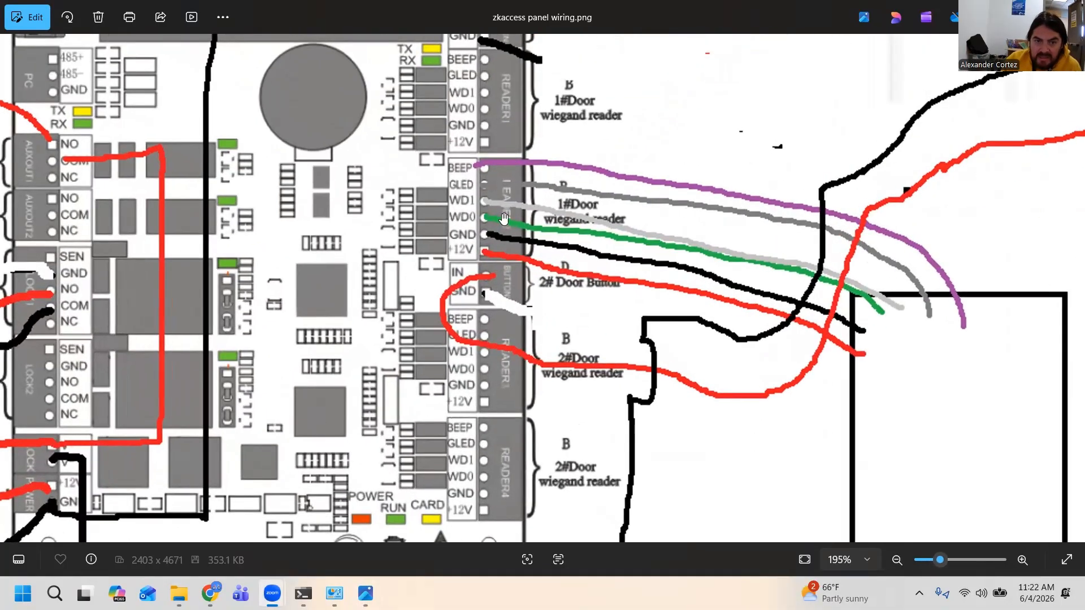
scroll(498, 213, up, 2)
scroll(498, 214, down, 6)
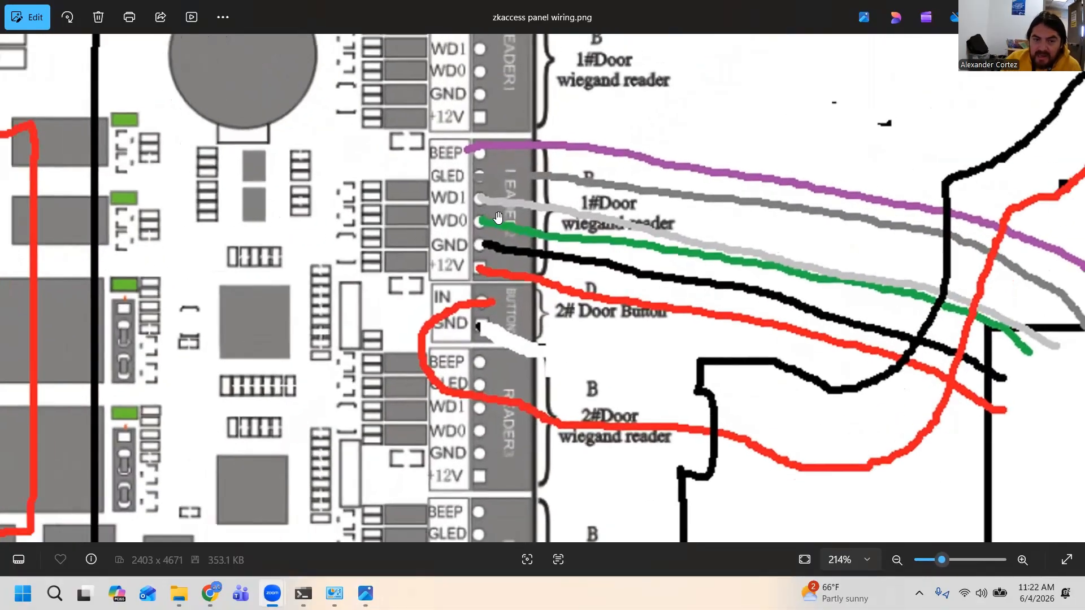
scroll(434, 187, down, 3)
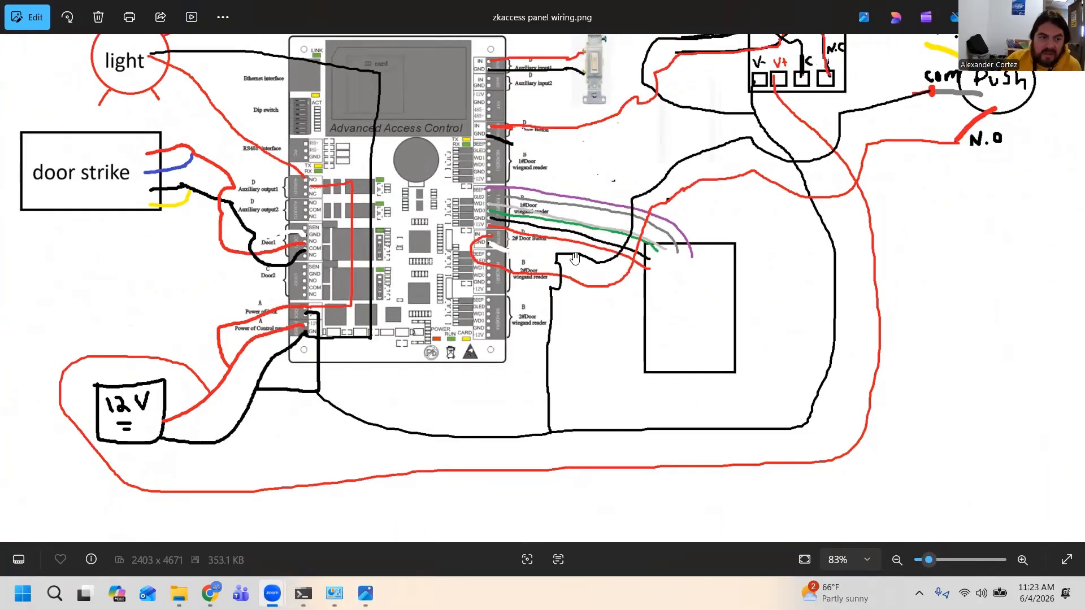
scroll(559, 155, up, 2)
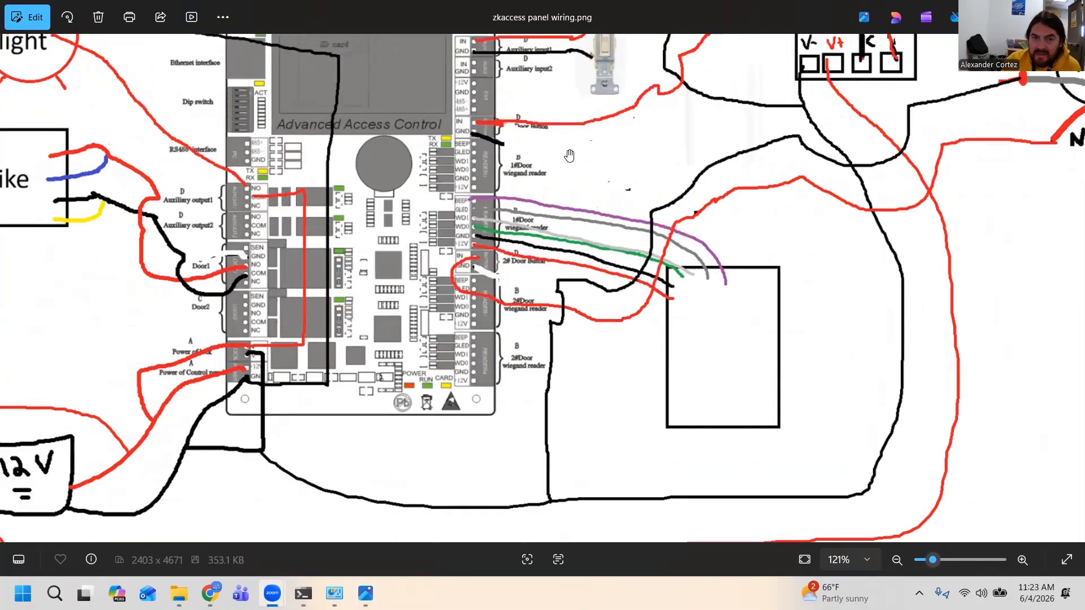
Inspect the auxiliary input switch, the power and door terminals, and the reader's BEEP, GLED, WD1, WD0, GND and +12V wires
drag(569, 156, 515, 308)
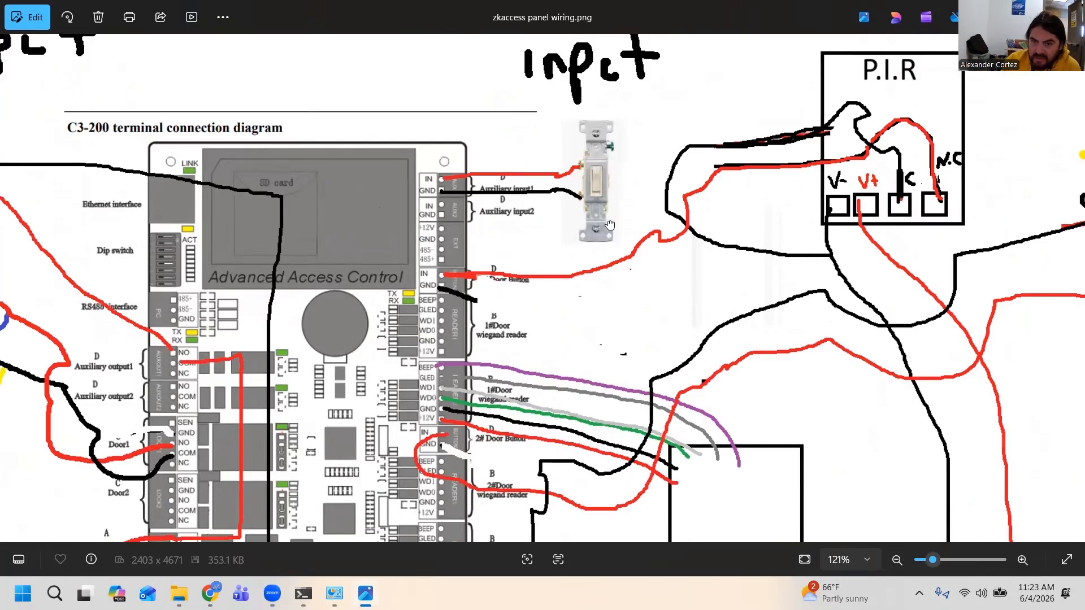
drag(588, 451, 592, 261)
scroll(575, 344, down, 1)
drag(392, 436, 409, 394)
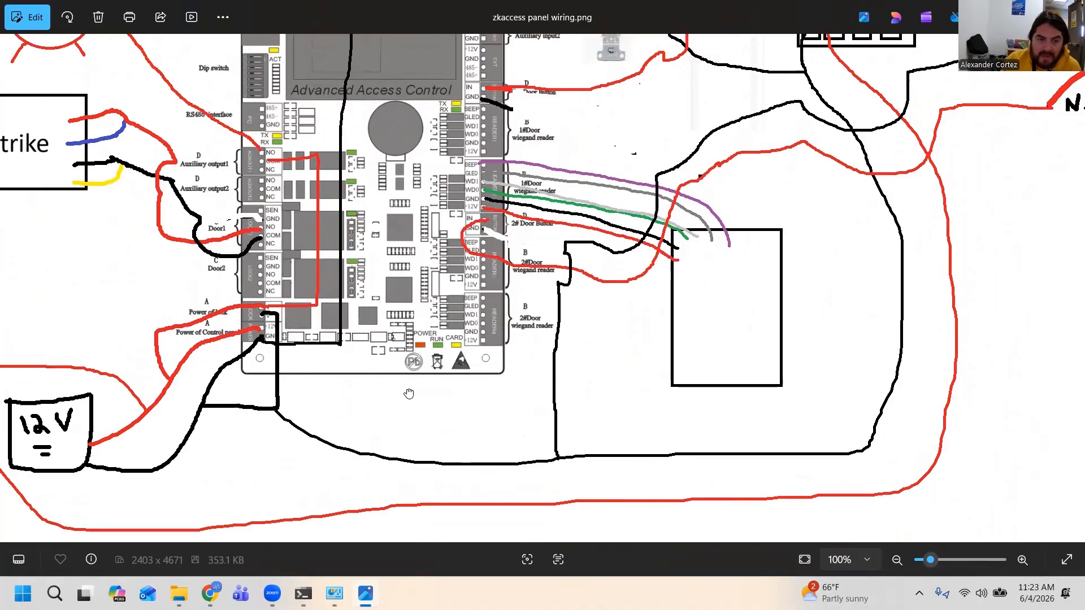
scroll(455, 331, up, 2)
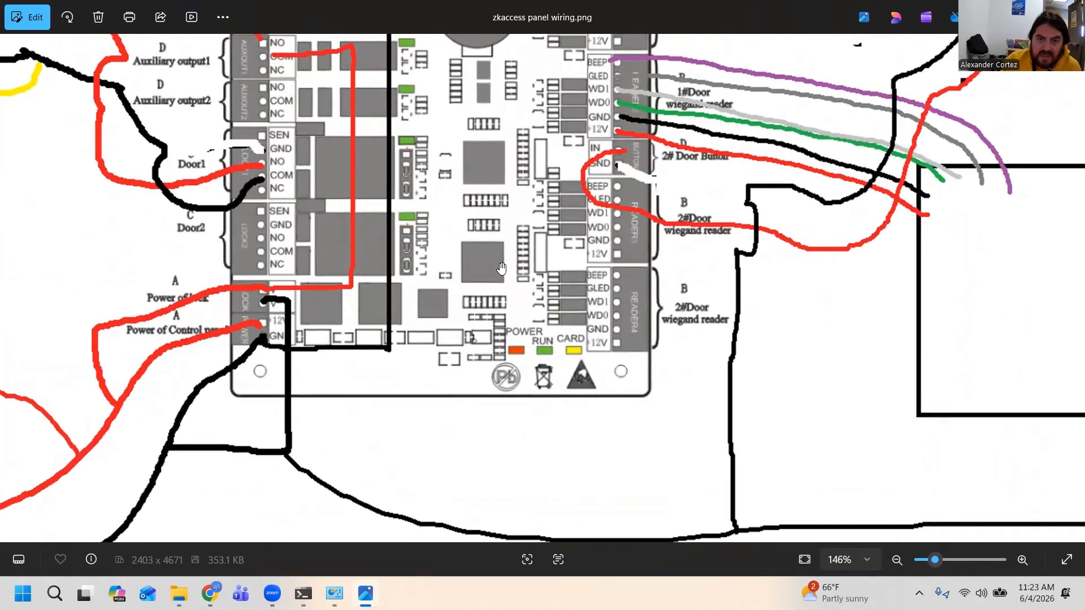
scroll(502, 269, down, 2)
drag(656, 212, 505, 320)
scroll(505, 320, up, 3)
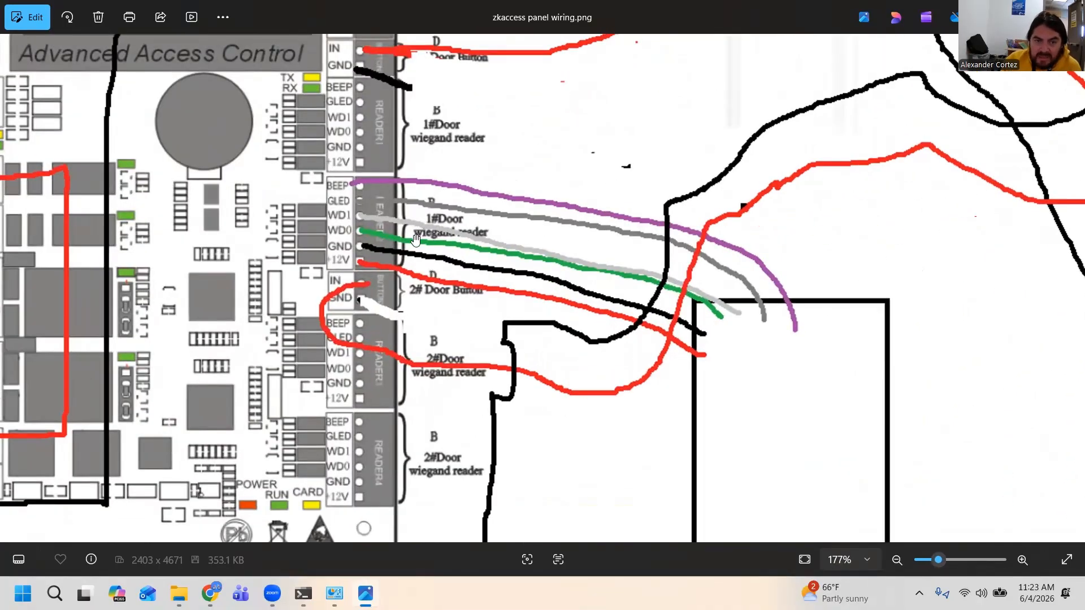
scroll(416, 241, up, 3)
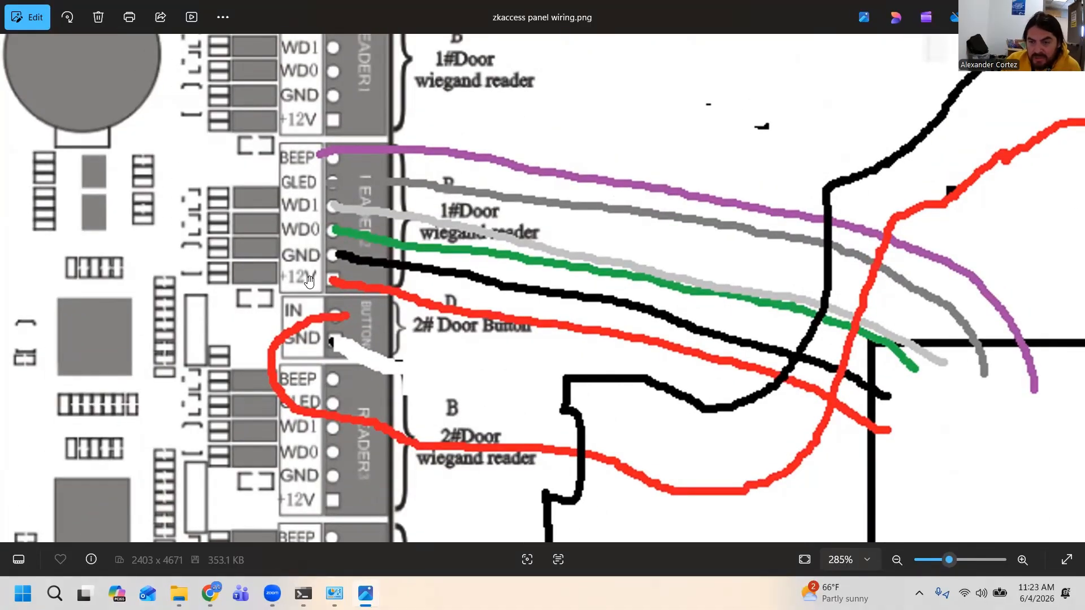
scroll(511, 272, down, 3)
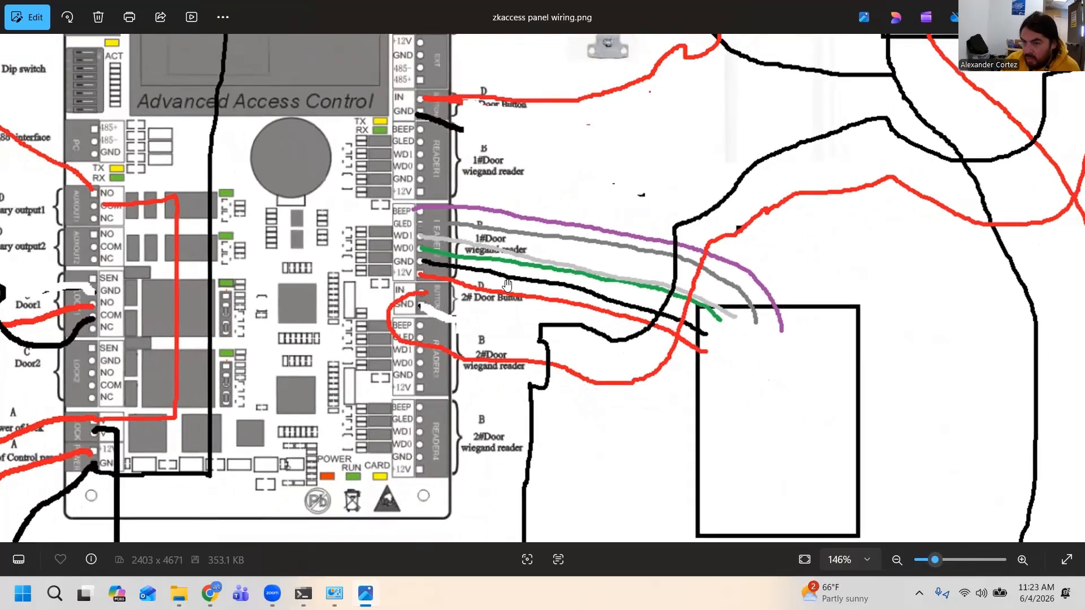
scroll(507, 283, down, 2)
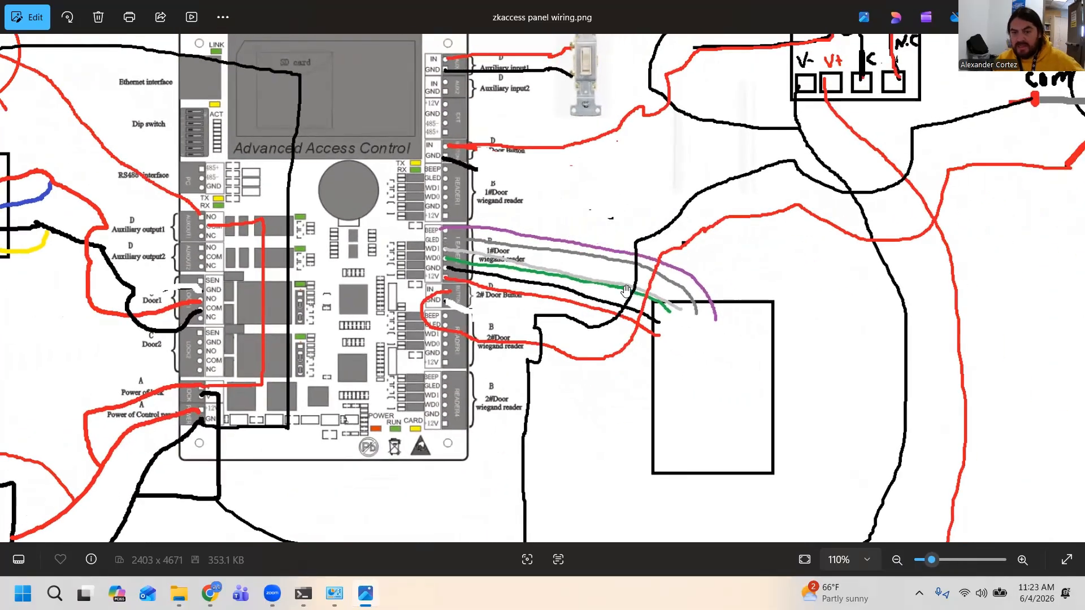
scroll(709, 322, down, 2)
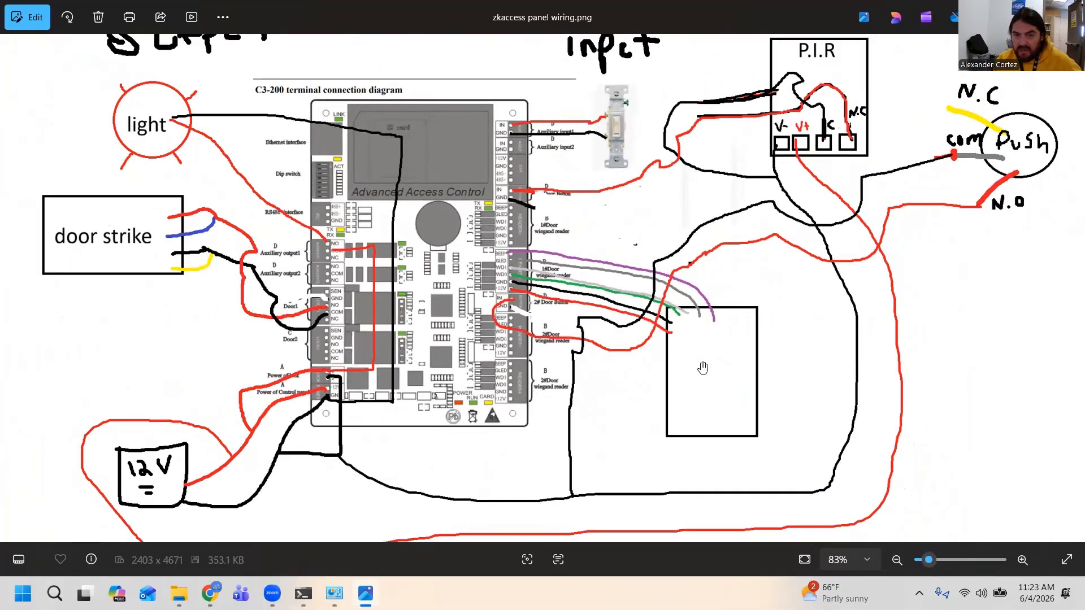
scroll(490, 267, up, 2)
scroll(490, 267, down, 2)
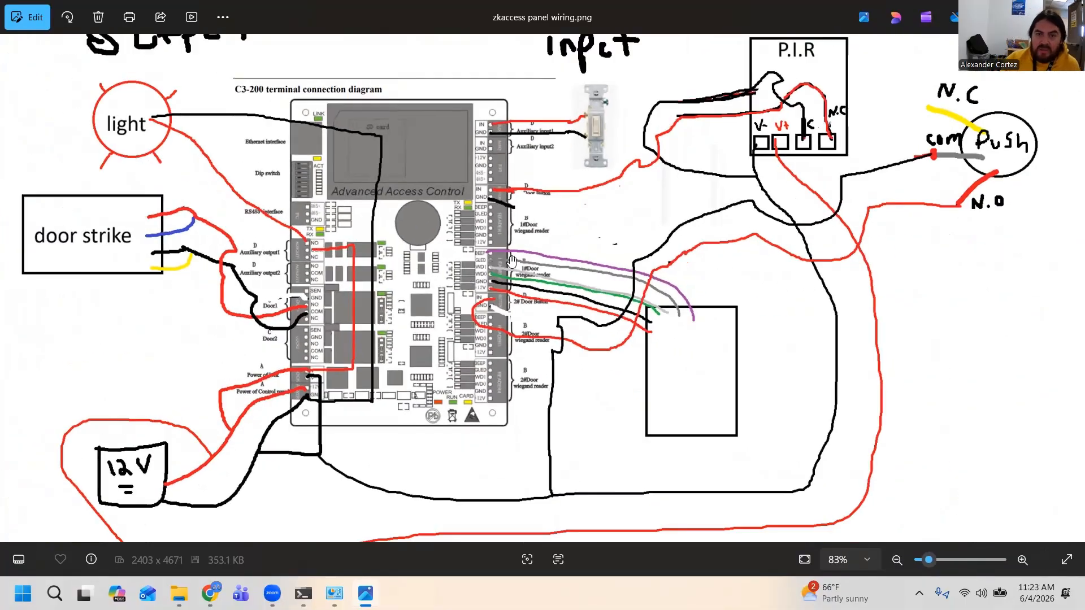
Switch back to the ZKBio CVAccess dashboard in the browser and open the Access module
key(alt+Tab)
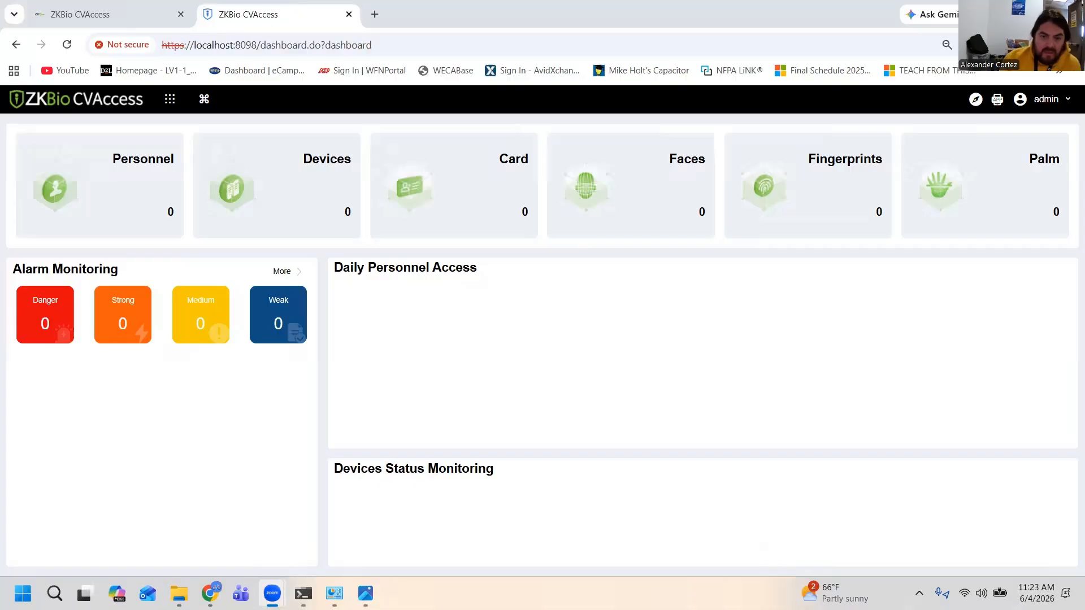
mouse_move(169, 99)
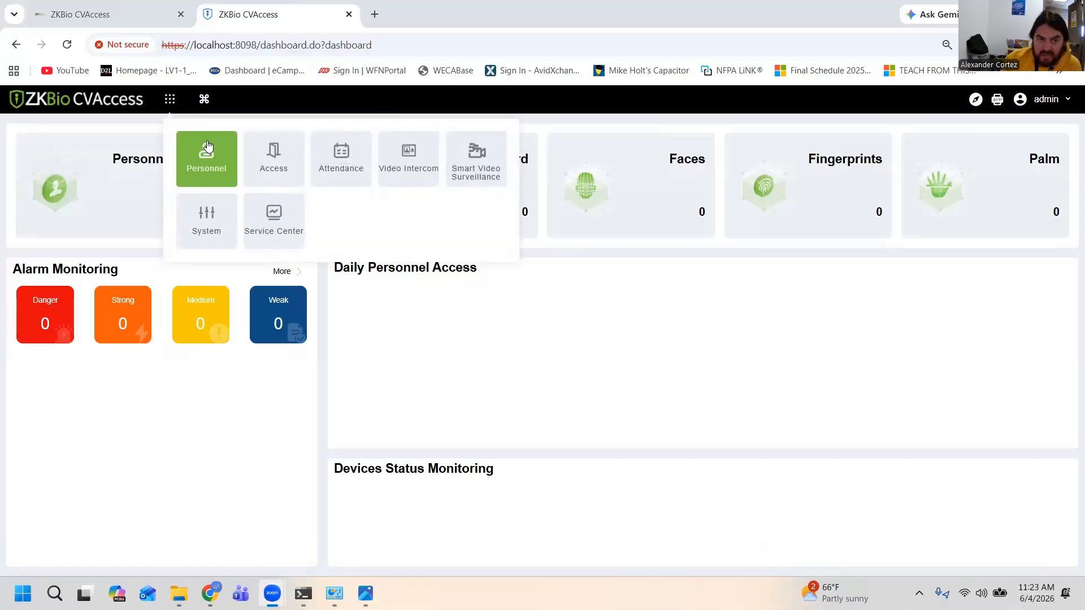
click(280, 172)
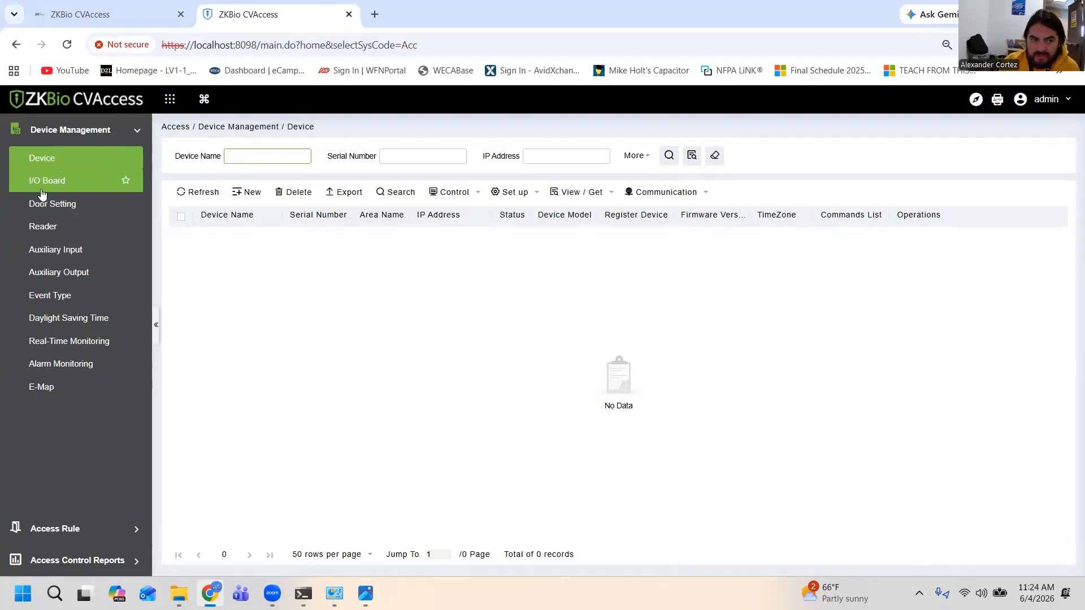
Open the Personnel module and start a new person record
mouse_move(168, 115)
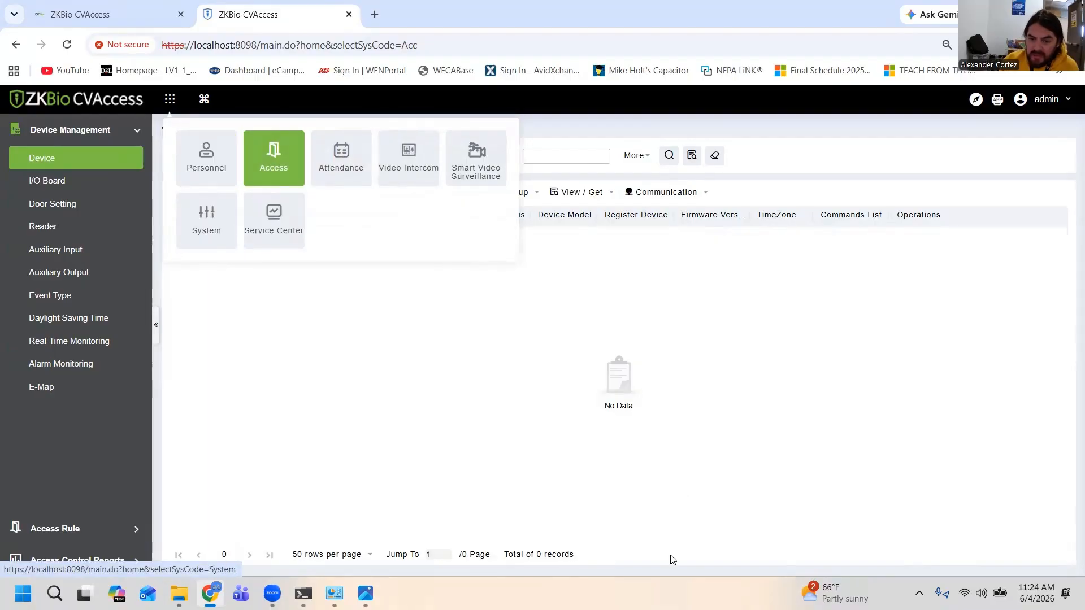
click(206, 157)
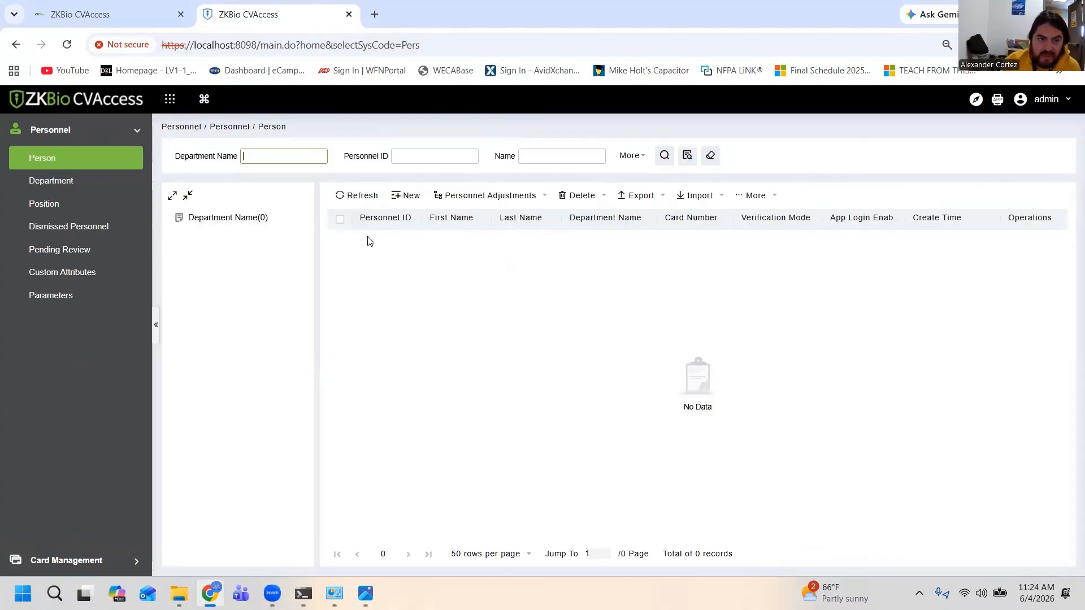
click(405, 196)
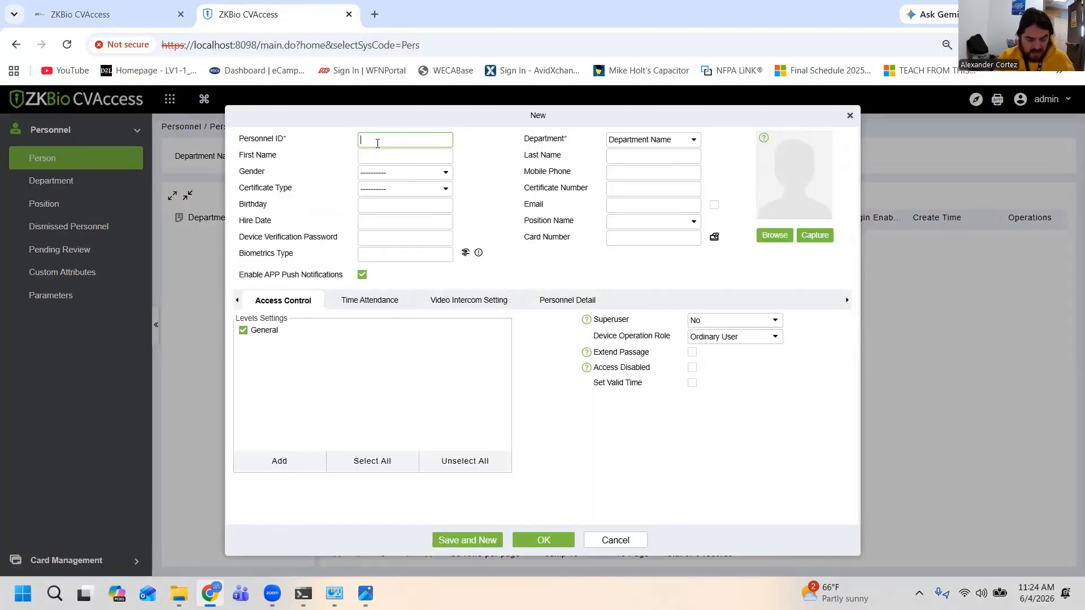
Try to enter a name as the Personnel ID and assign the weca department to the new person
text(alex)
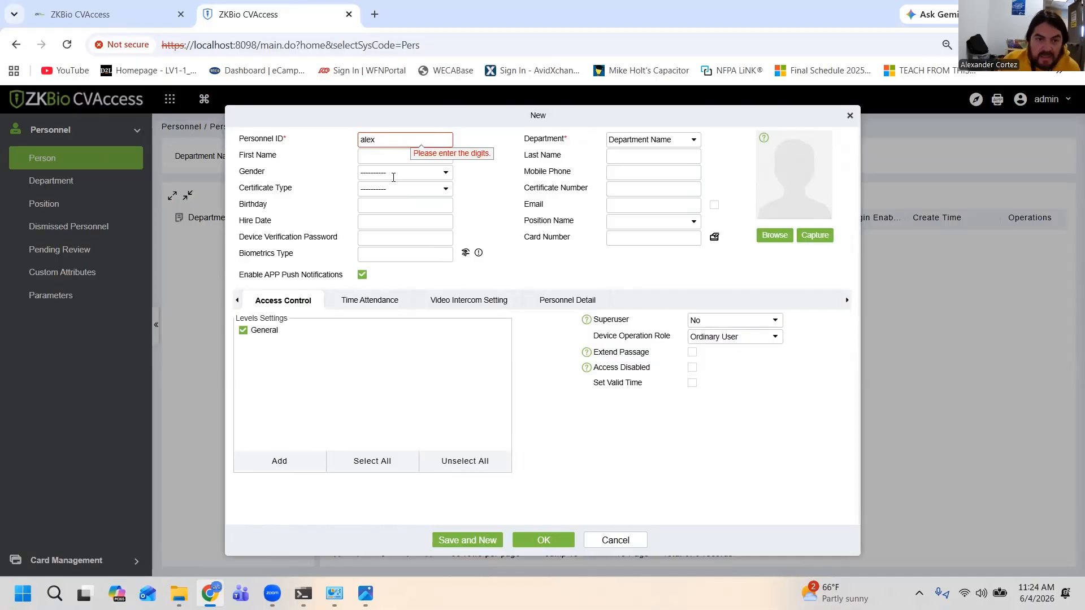
click(394, 172)
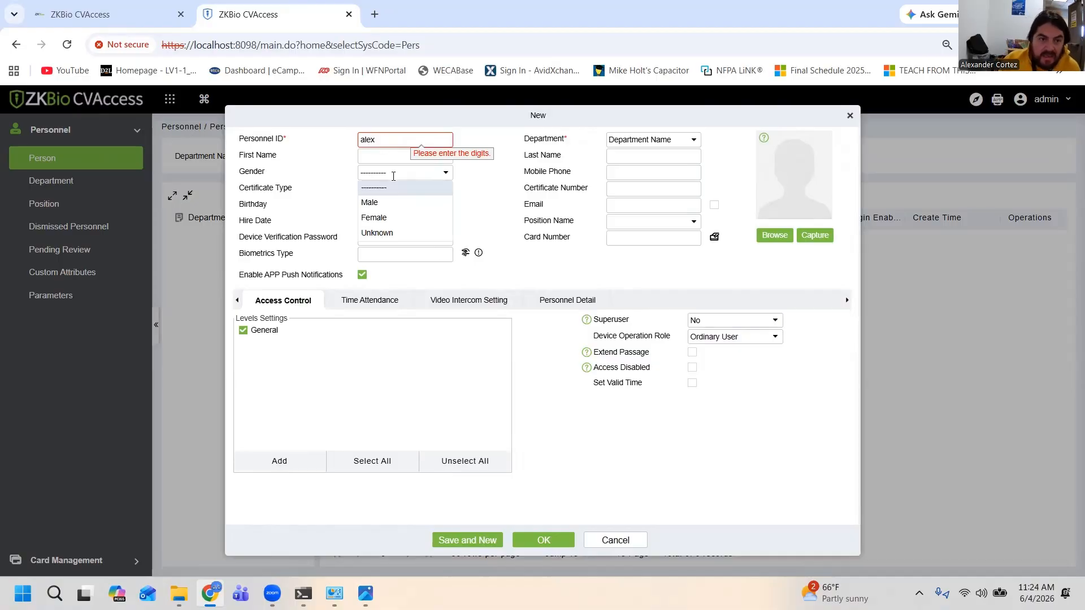
click(650, 139)
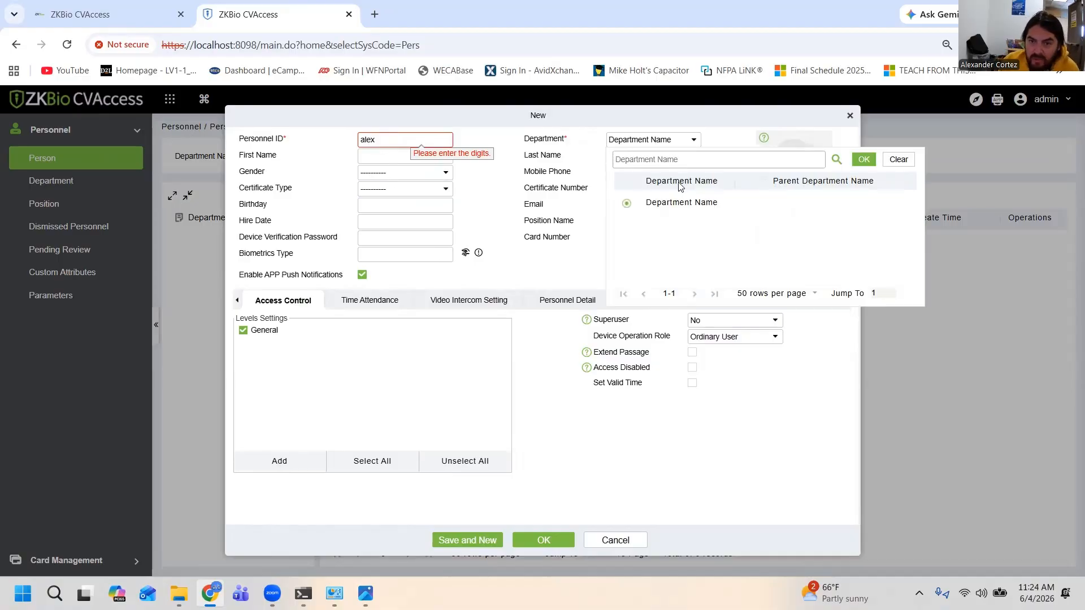
click(655, 158)
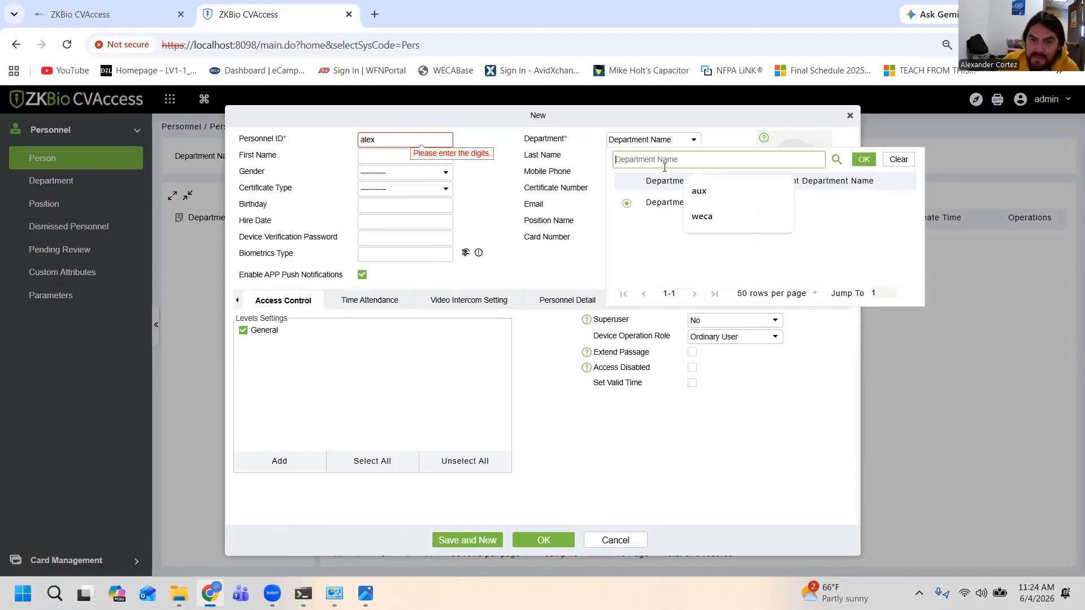
click(660, 202)
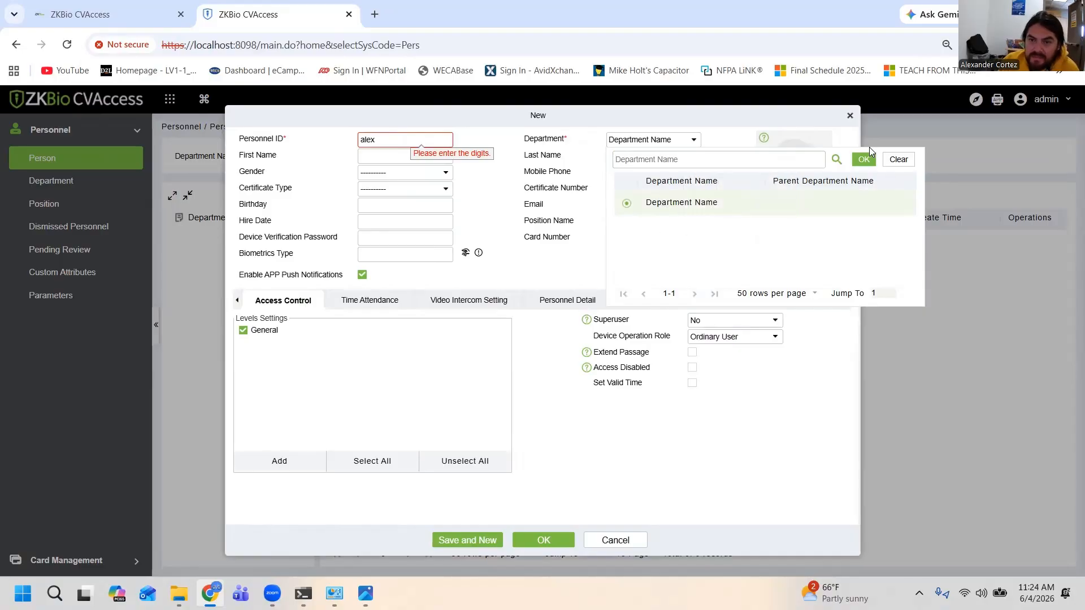
click(868, 162)
click(635, 139)
click(686, 159)
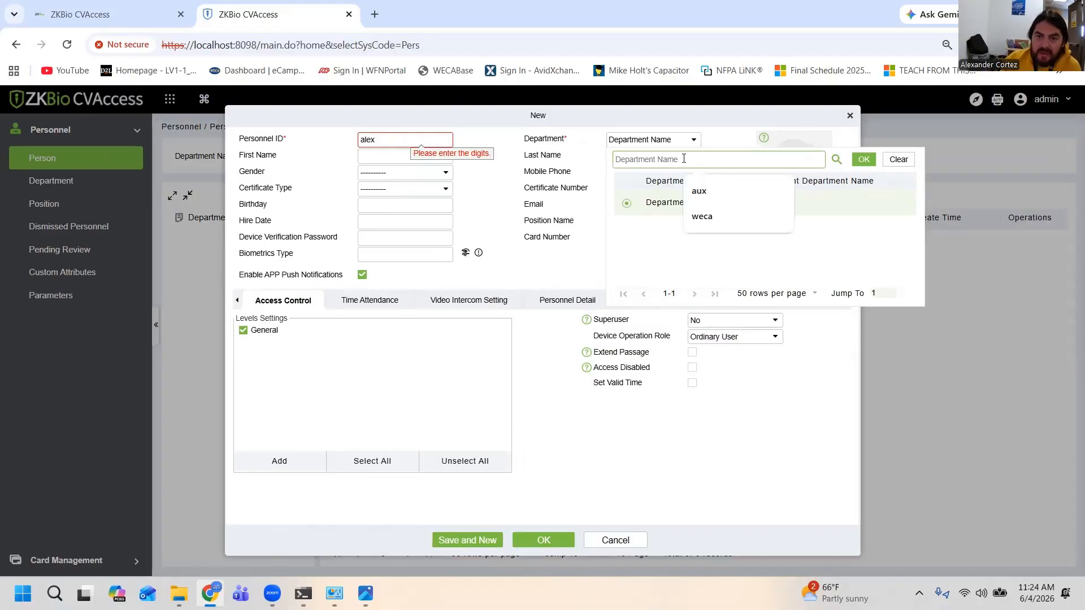
click(702, 216)
click(856, 160)
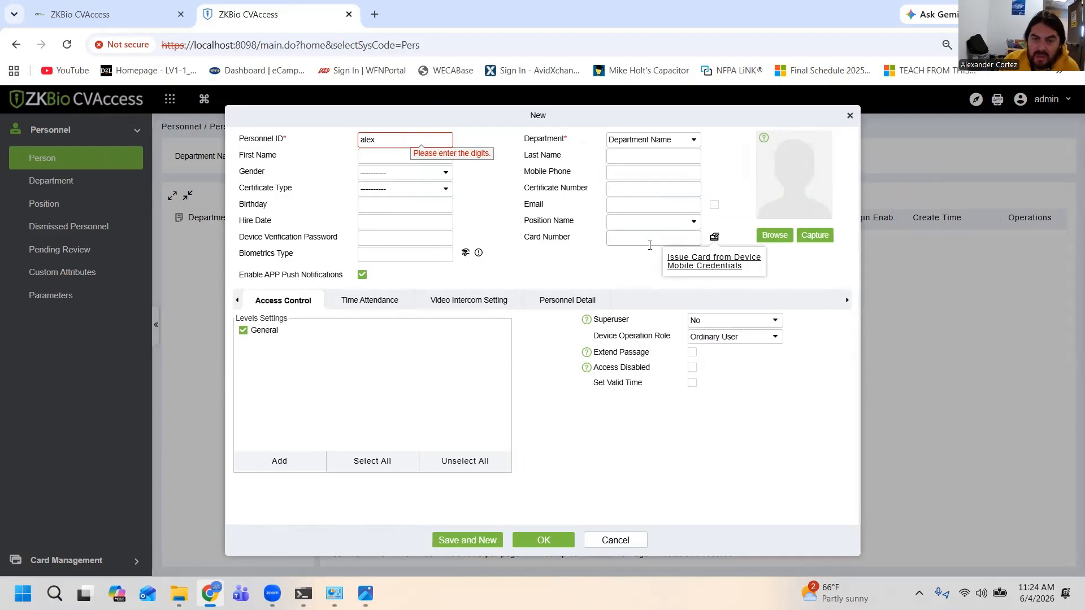
Enter the person's card number, a numeric personnel ID and the first name, and save the new person
click(649, 238)
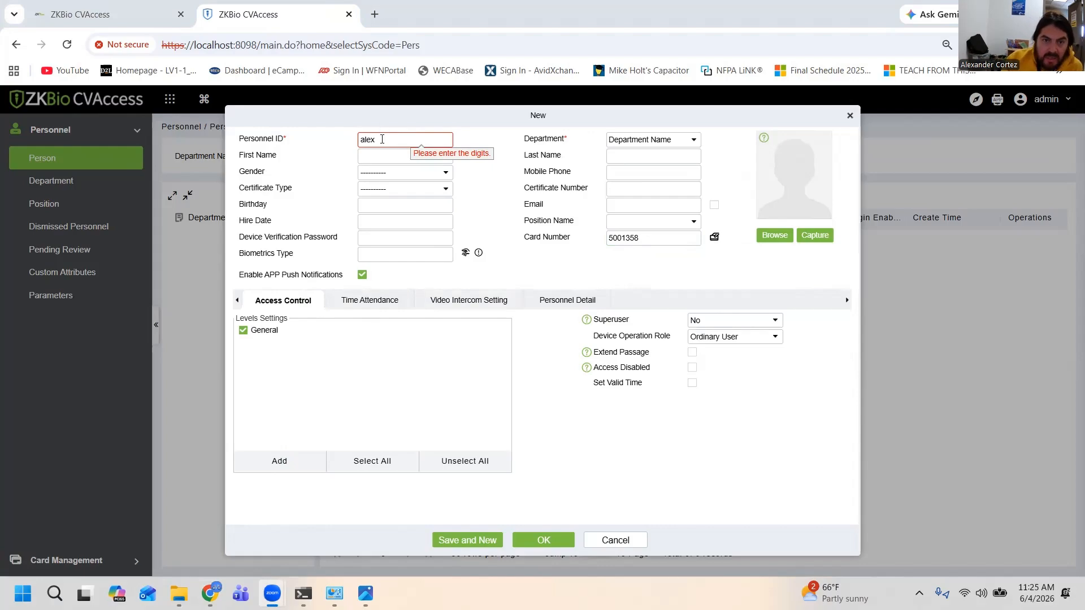
click(384, 139)
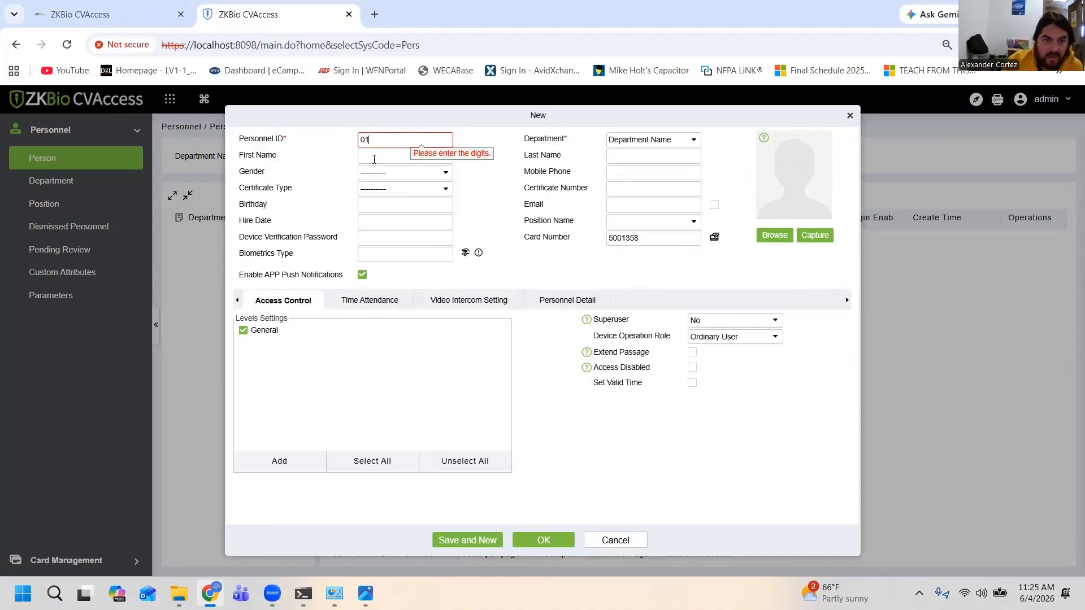
click(374, 159)
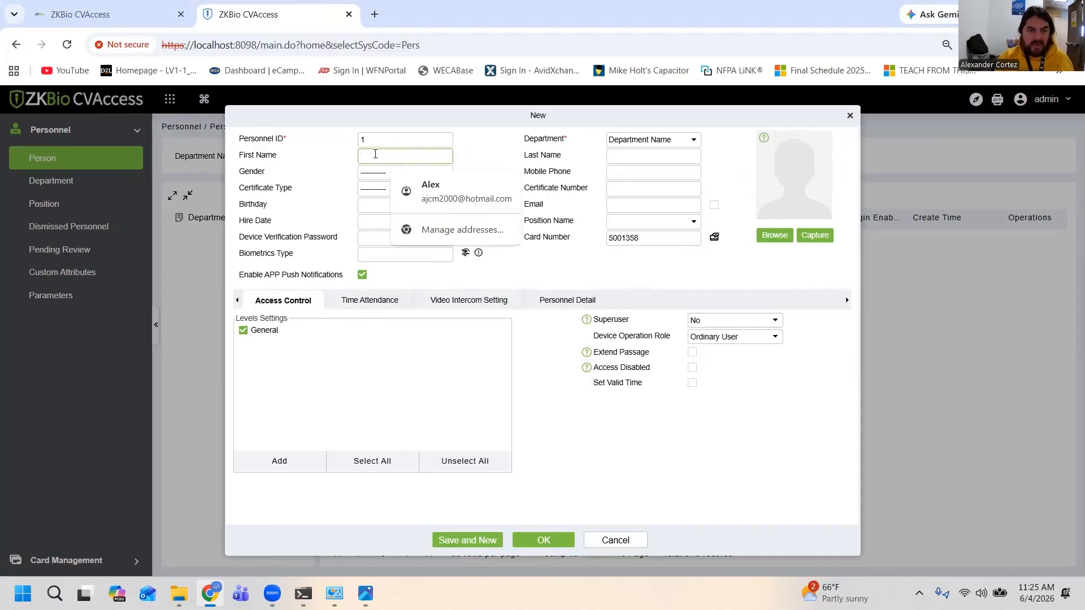
text(alex)
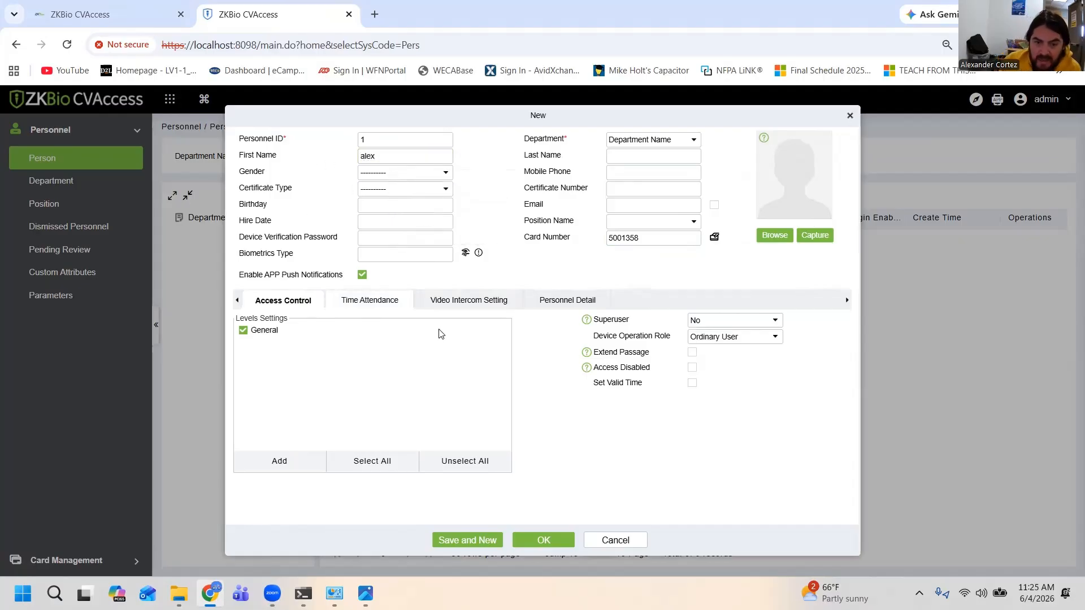
click(542, 546)
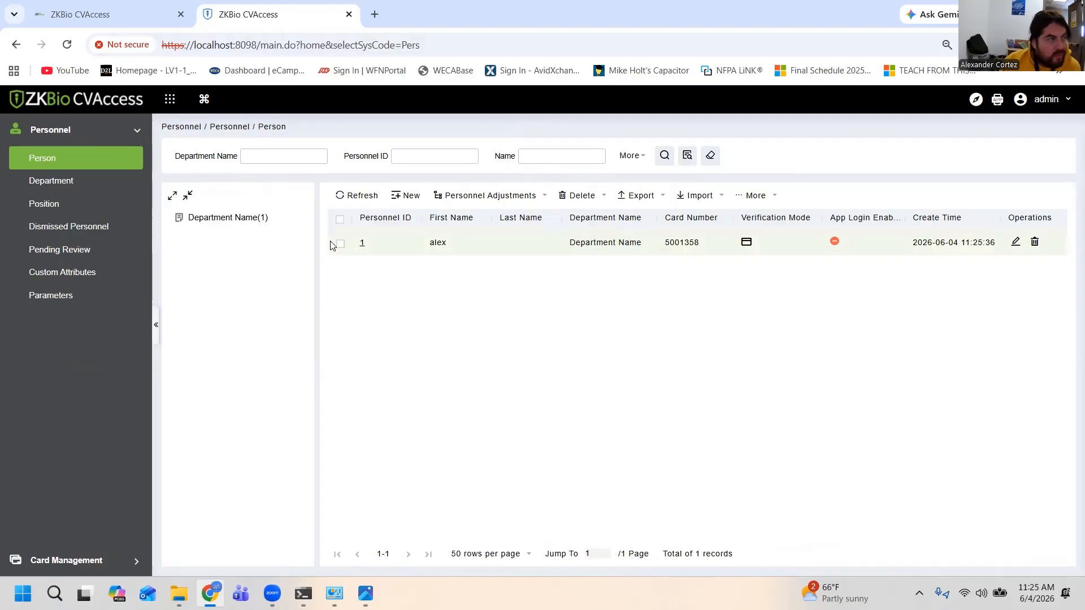
Return to the Access module's device list and search the network for access control panels
click(169, 100)
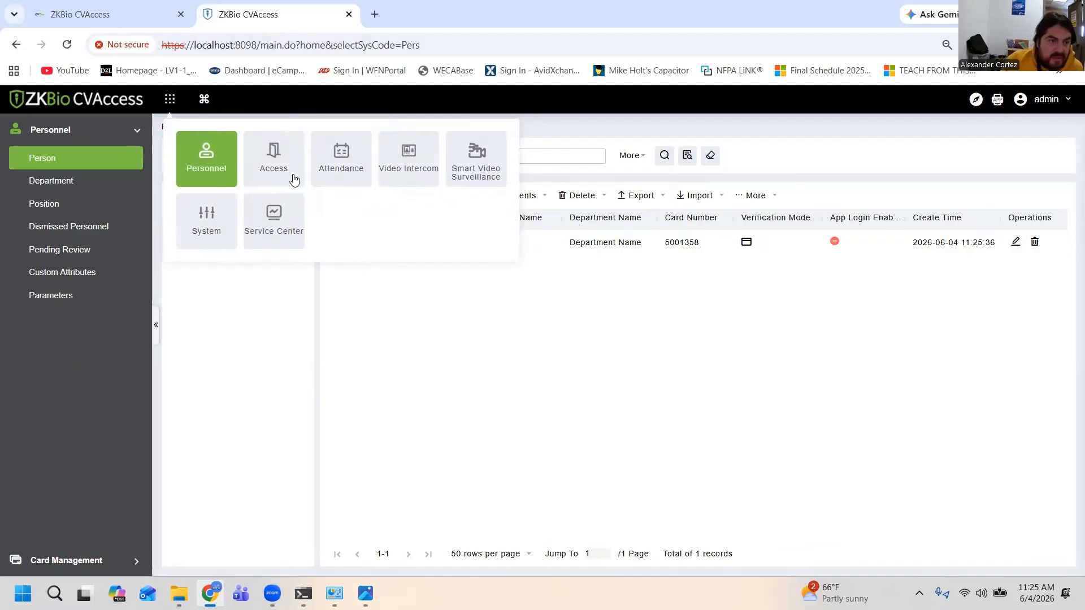
click(275, 164)
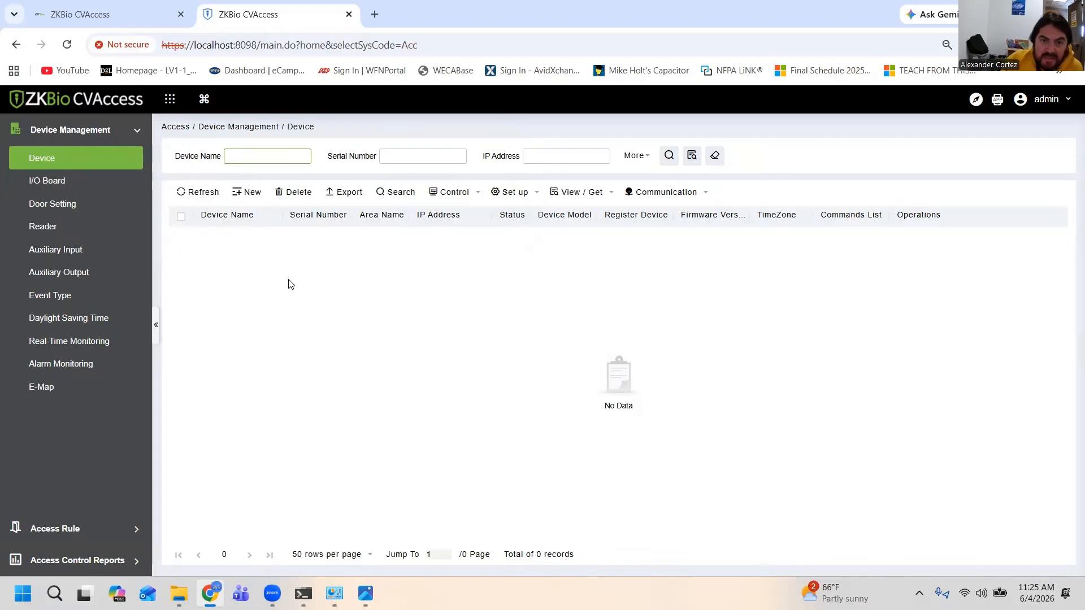
click(395, 193)
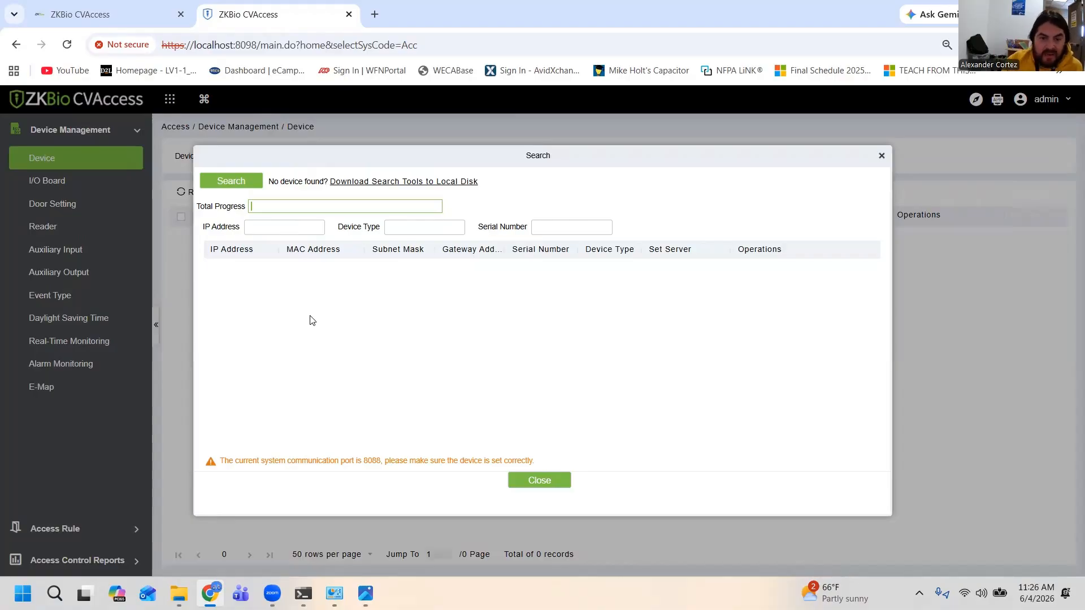
click(220, 184)
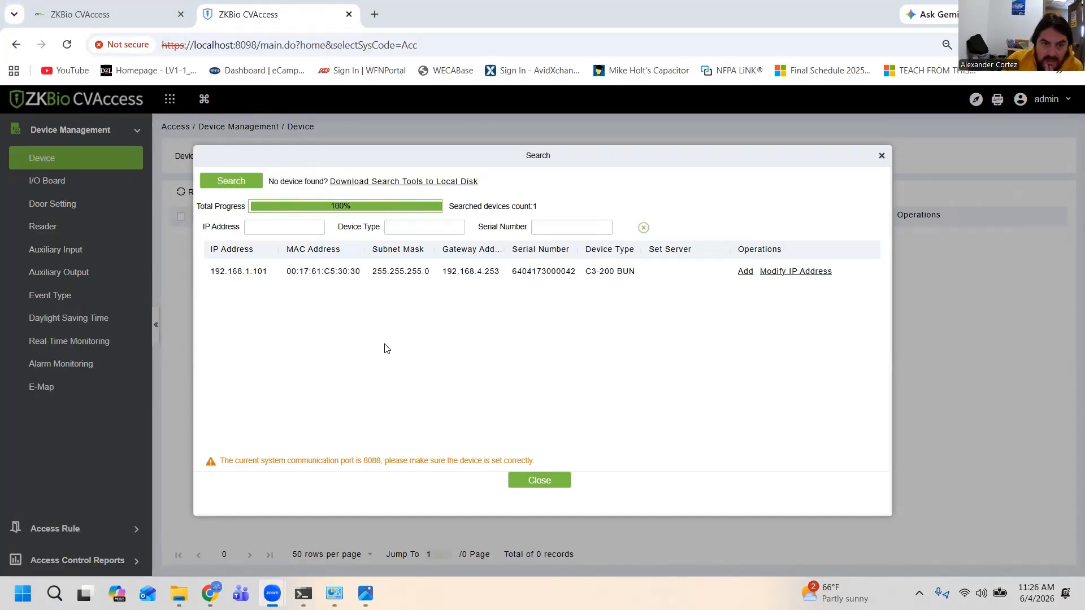
click(531, 275)
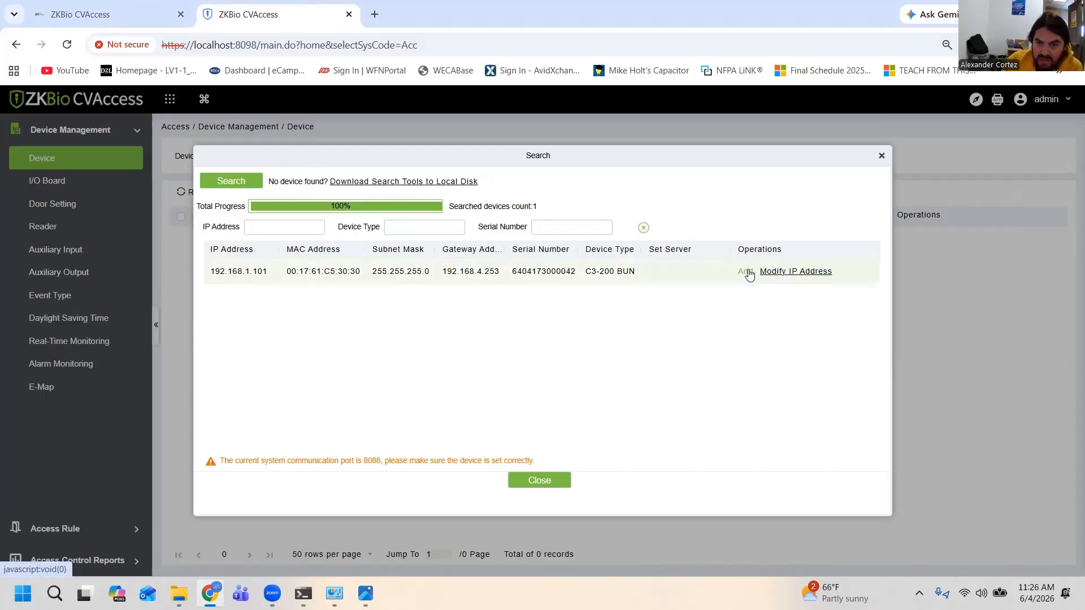
Set the found C3-200 panel's new IP address to 192.168.4.200, consulting the computer's Ethernet configuration in the command prompt
click(799, 274)
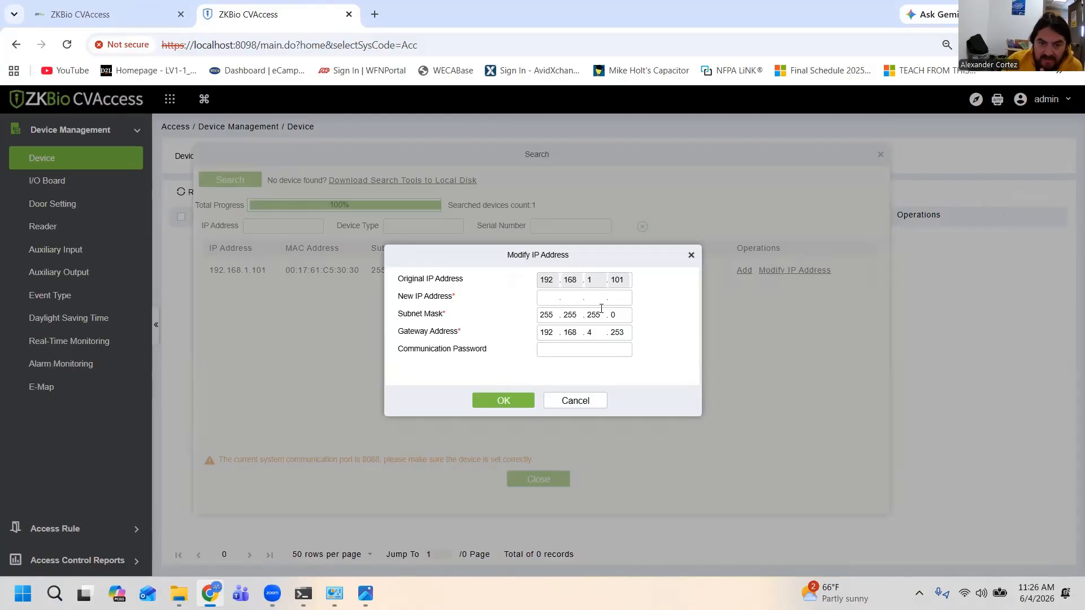
click(557, 301)
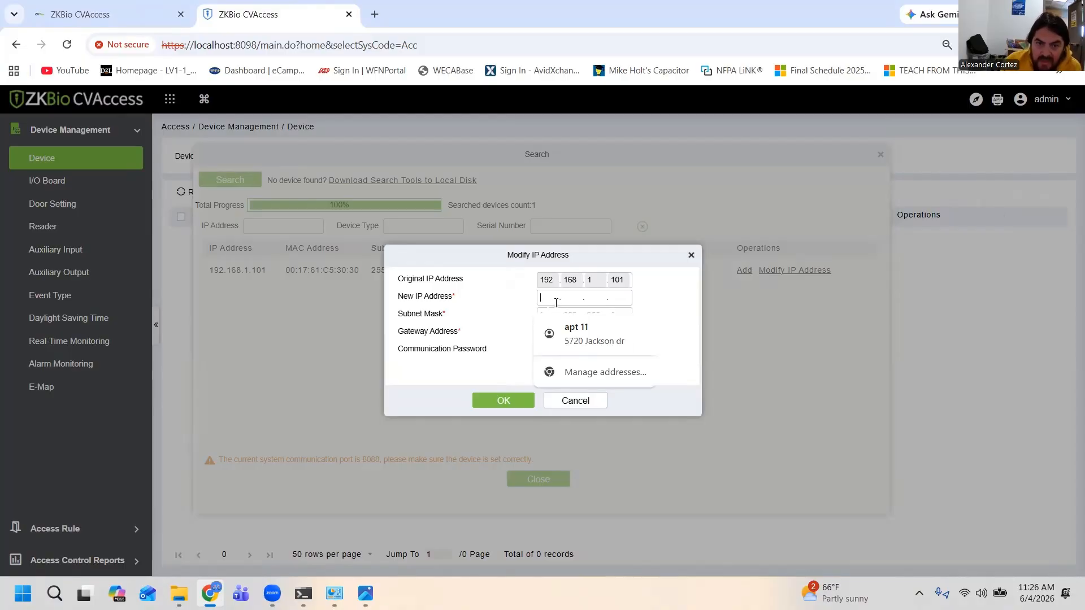
text(192.)
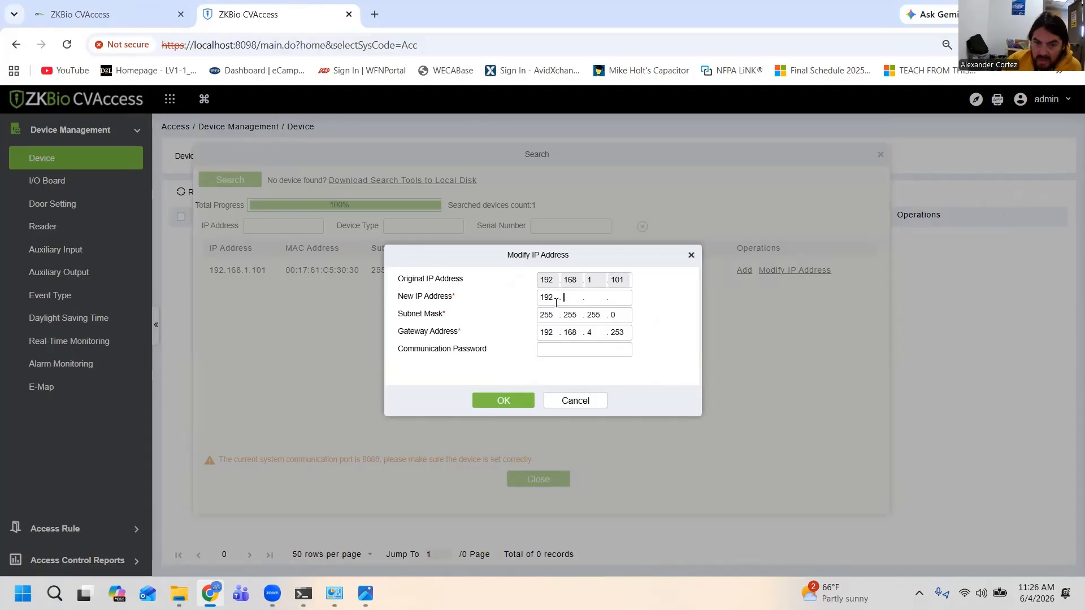
text(168)
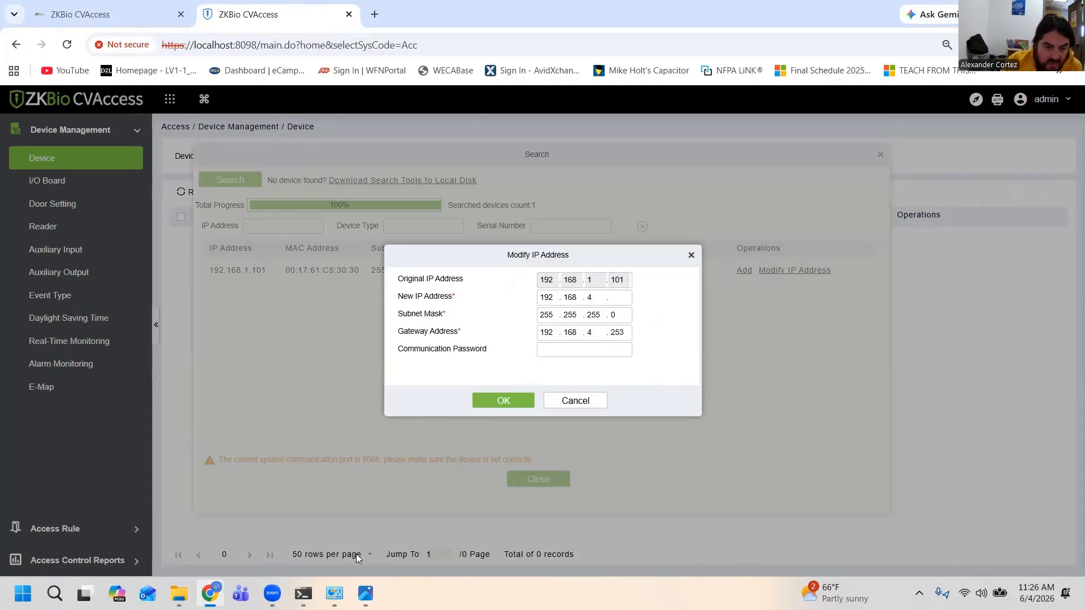
click(303, 593)
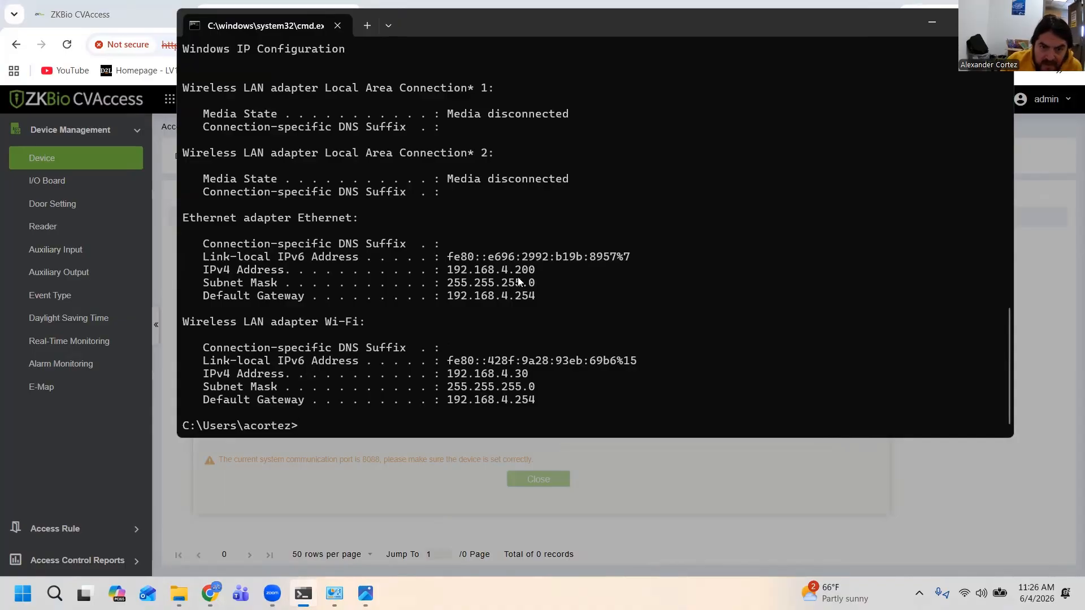
click(932, 22)
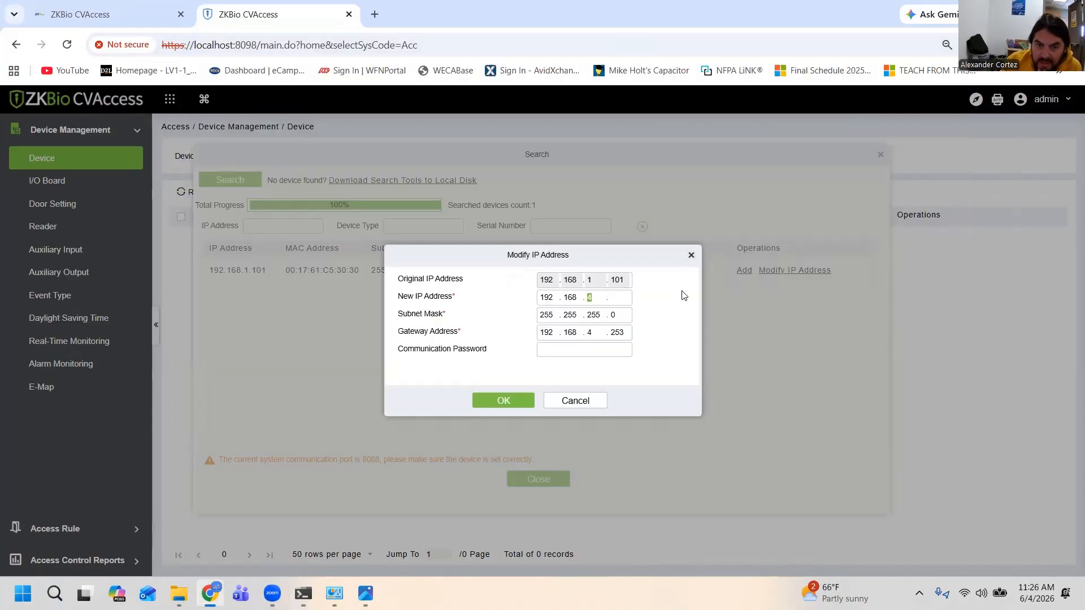
click(624, 298)
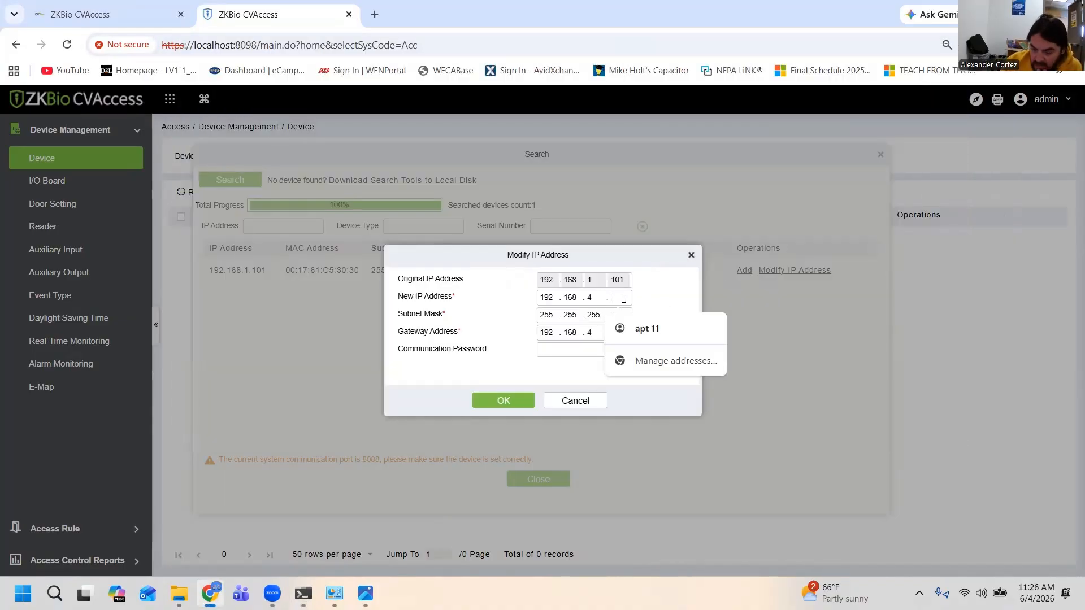
text(200)
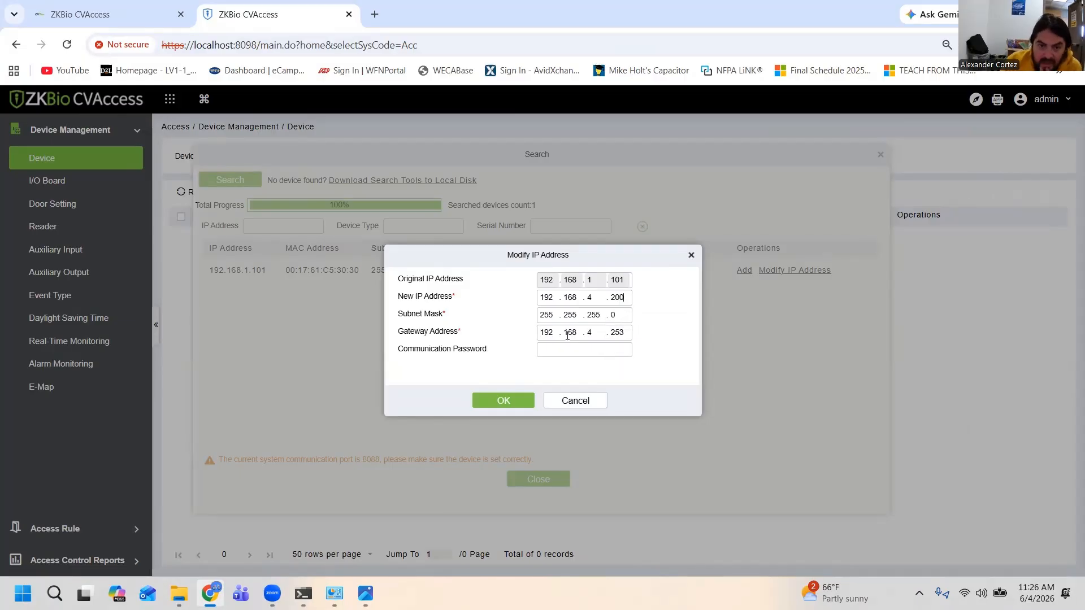
Set the panel's gateway address to 192.168.4.254 to match the default gateway in the command prompt, and try to apply the address change
double_click(600, 338)
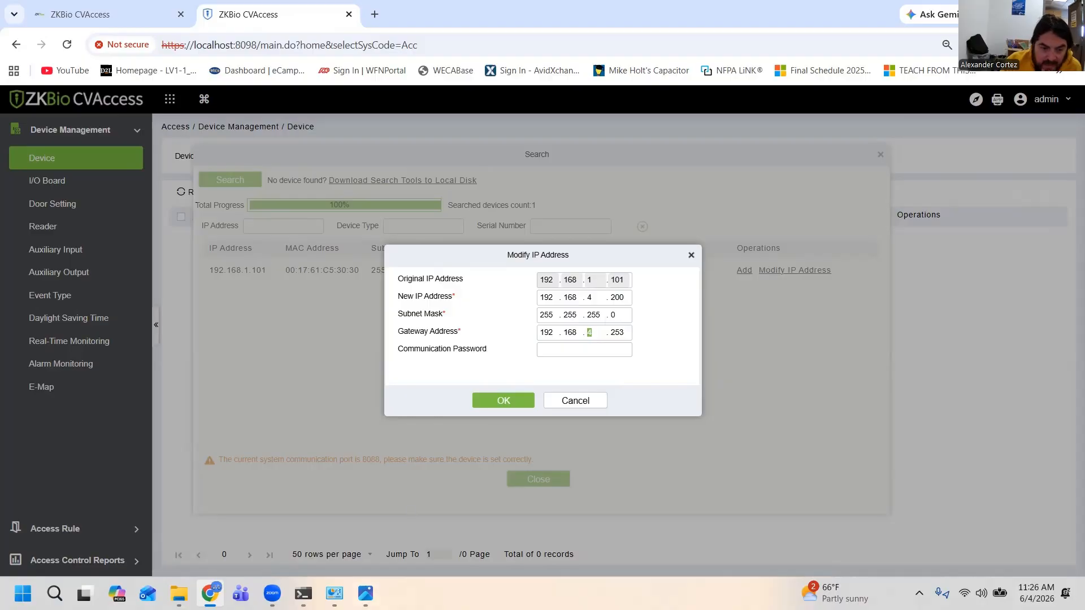
click(303, 593)
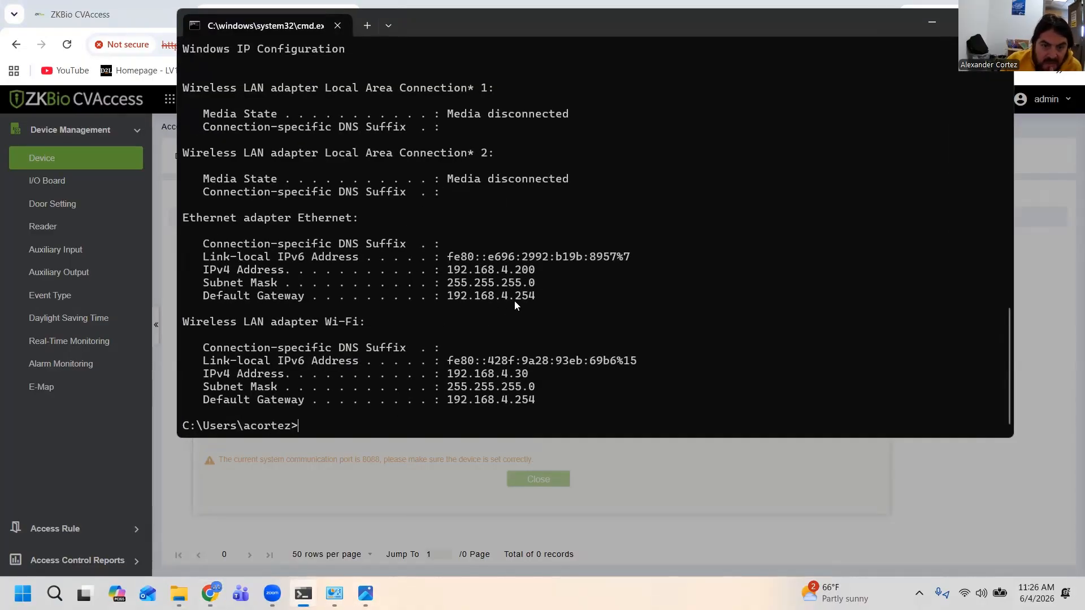
click(932, 23)
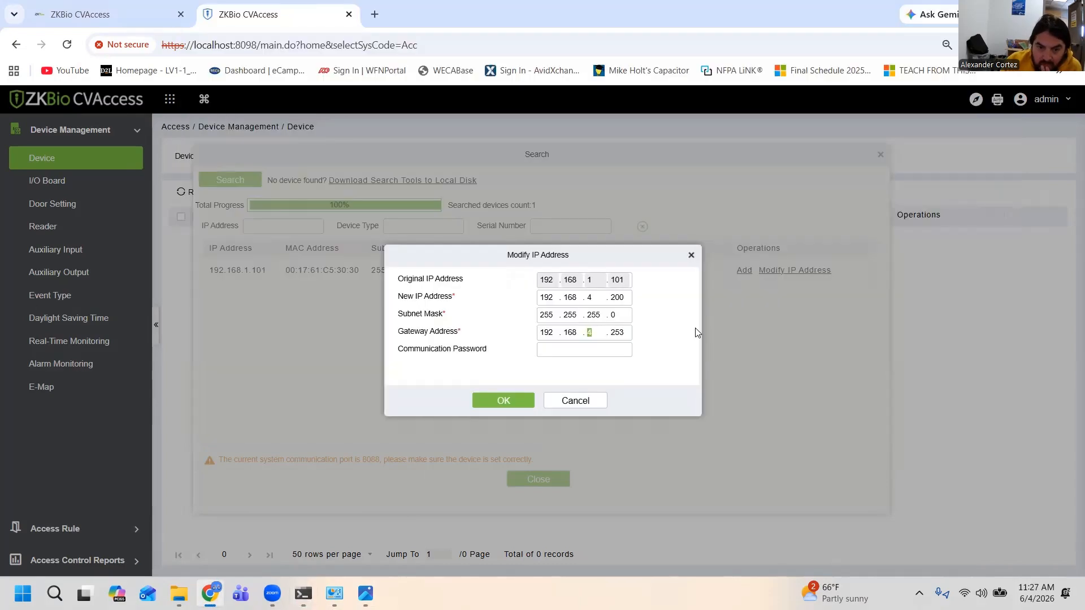
click(628, 330)
click(617, 337)
click(629, 330)
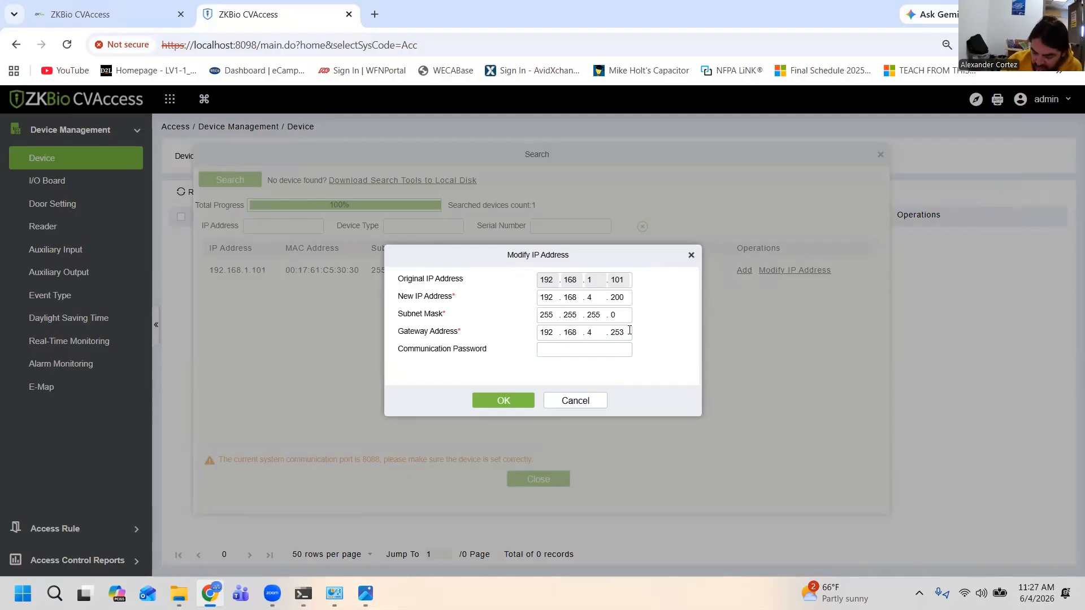
key(BackSpace)
text(4)
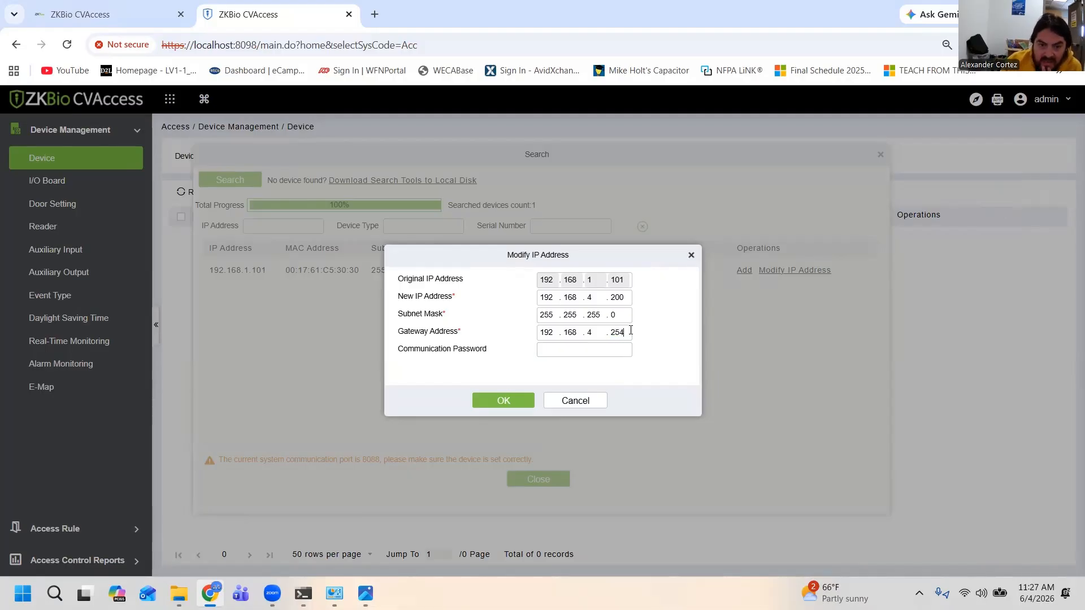
key(Return)
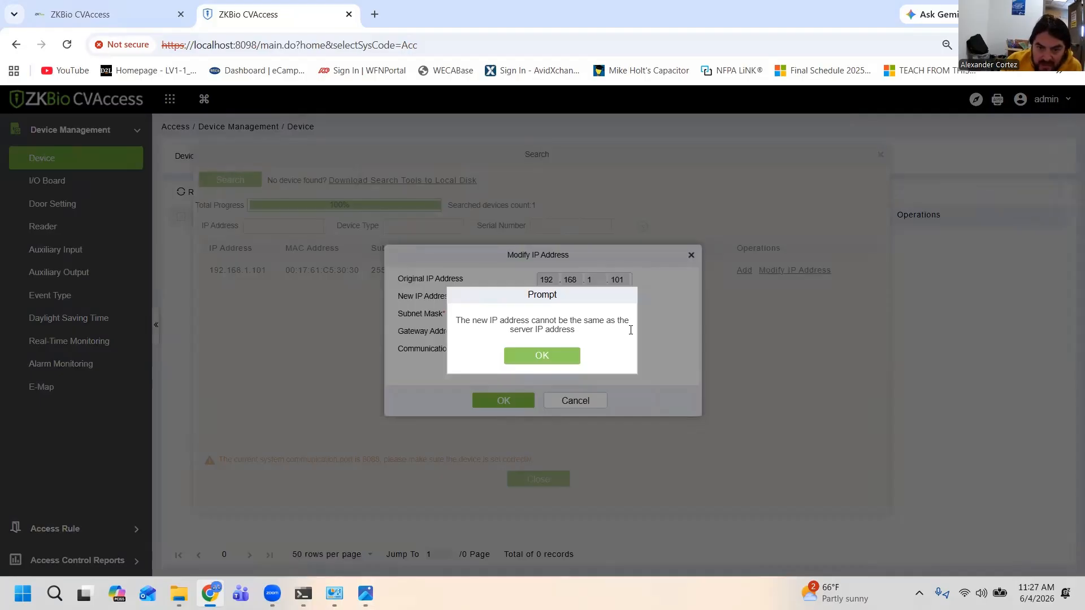
key(Return)
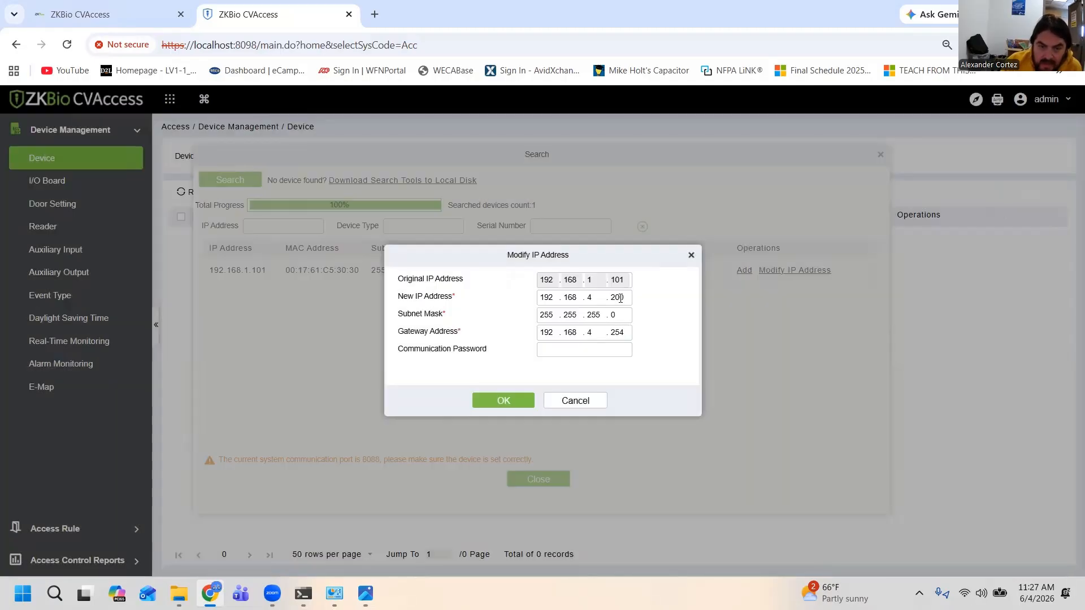
Compare the panel's new IP address with the computer's Ethernet IPv4 address in the command prompt
click(304, 593)
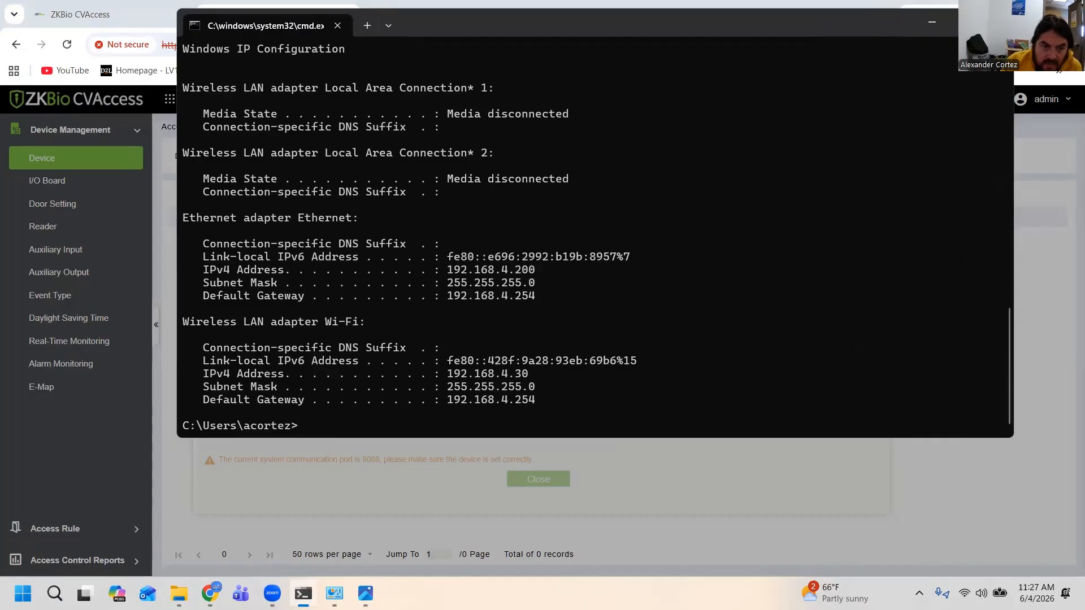
click(303, 593)
double_click(629, 297)
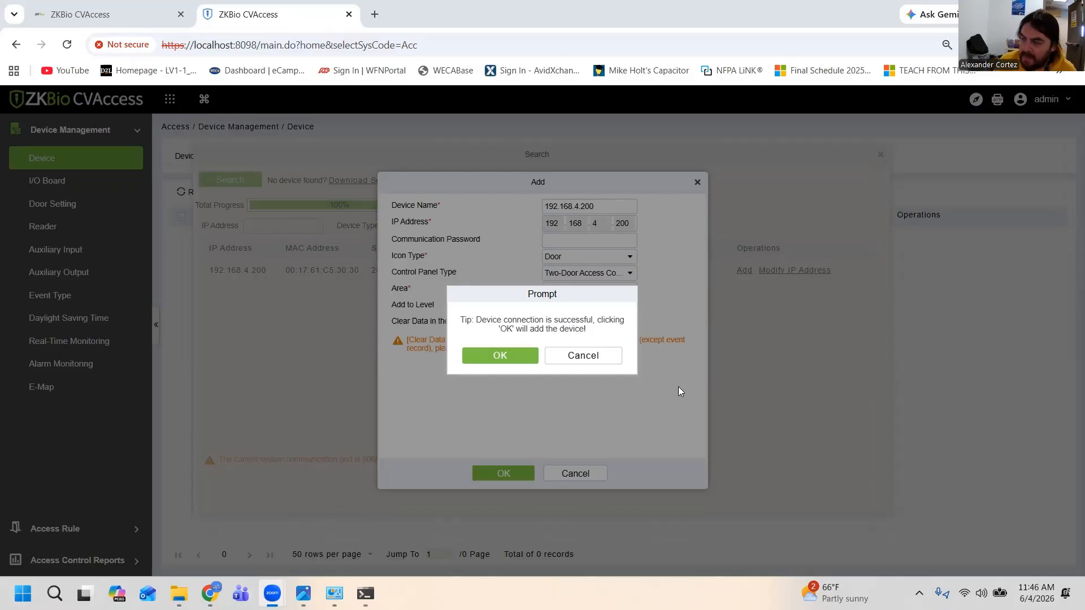
Examine the ping to 192.168.4.200 in the command prompt and the Ethernet adapter in Network Connections
click(365, 594)
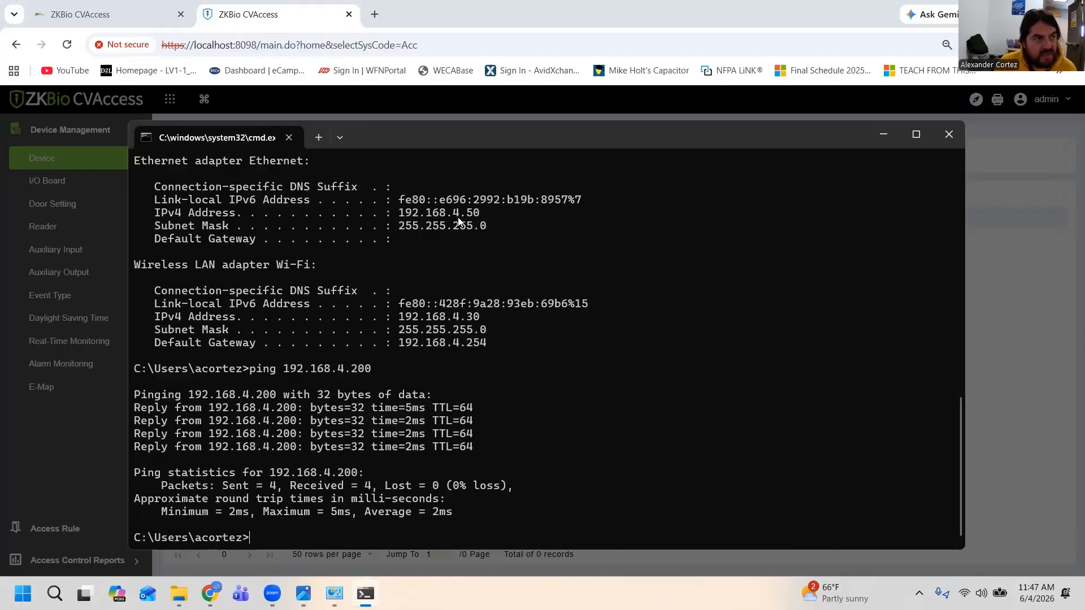
click(889, 135)
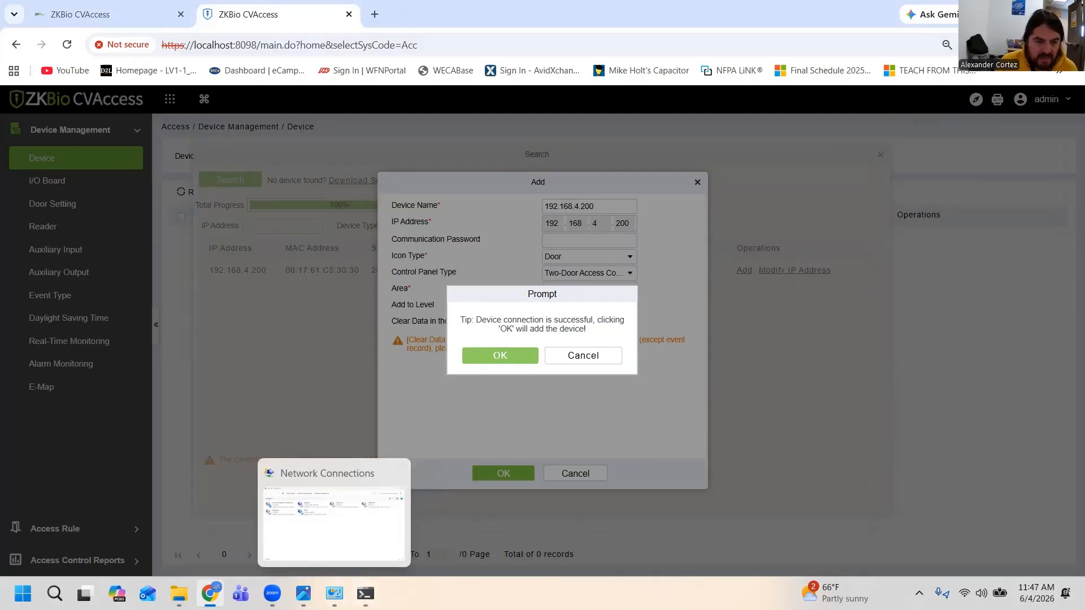
click(335, 593)
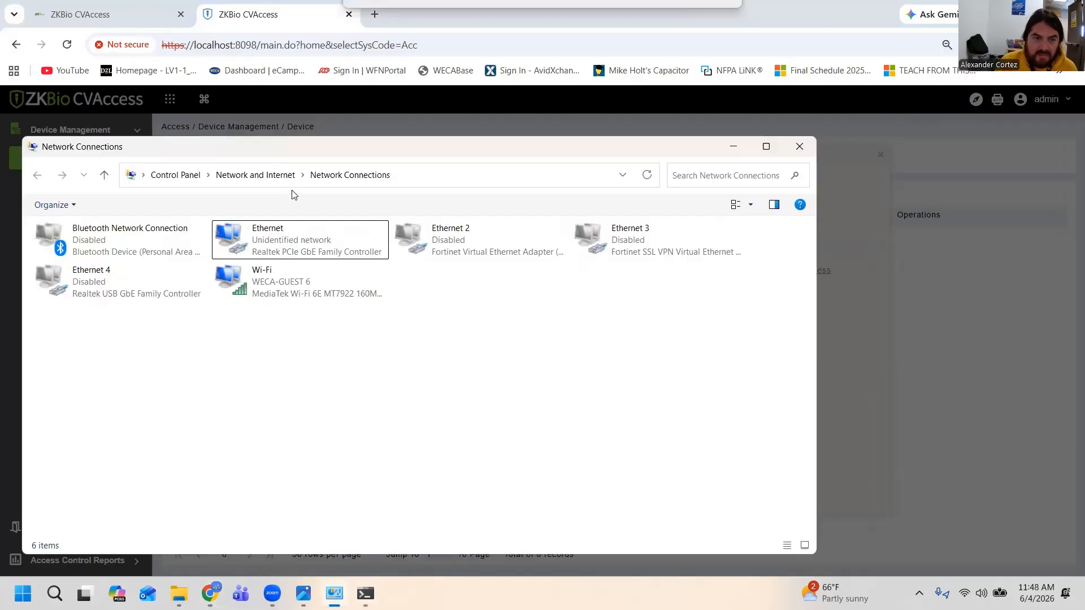
click(287, 243)
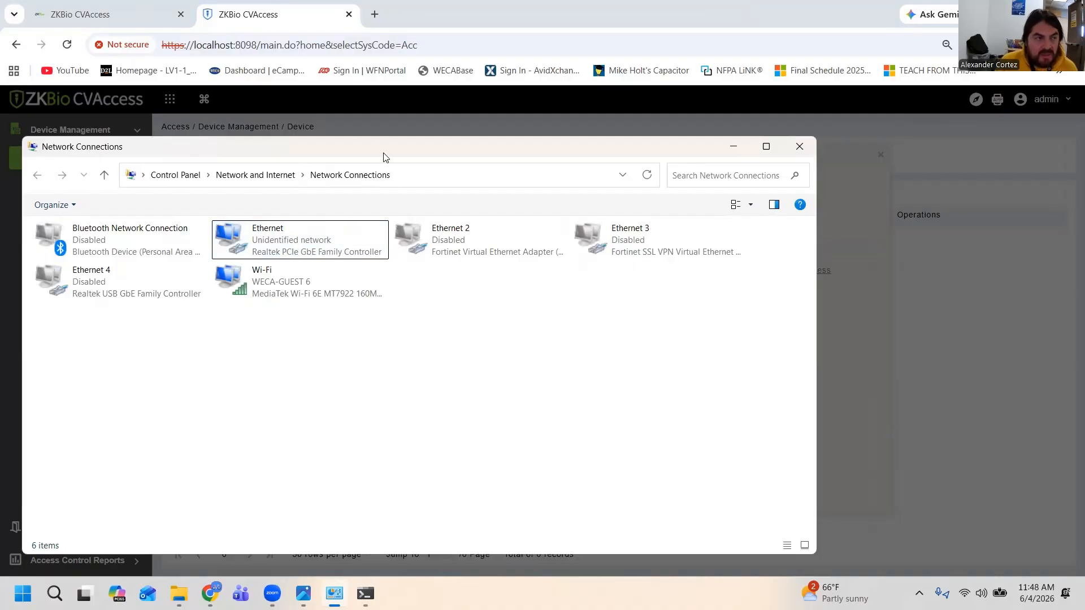
right_click(260, 229)
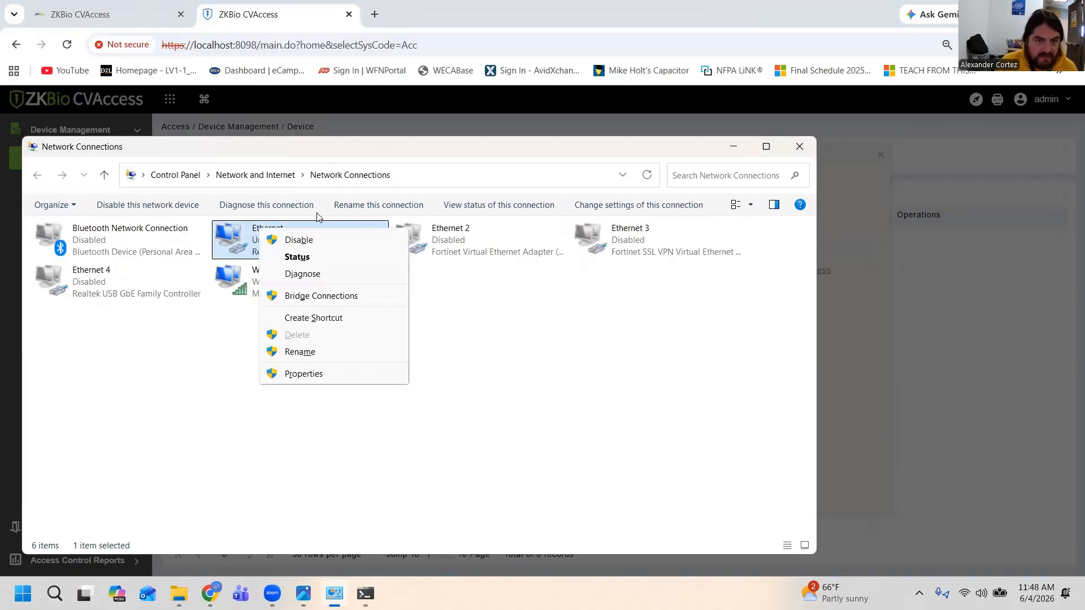
click(703, 152)
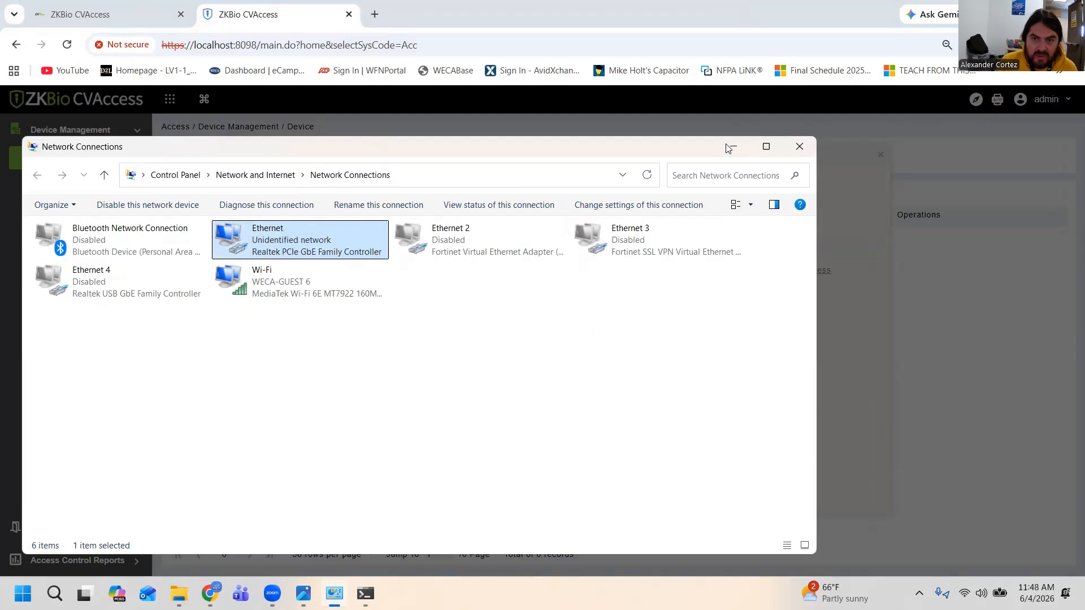
Review the computer's successive Ethernet IP configurations in the command prompt, and return to the device-adding prompt in ZKBio CVAccess
click(366, 593)
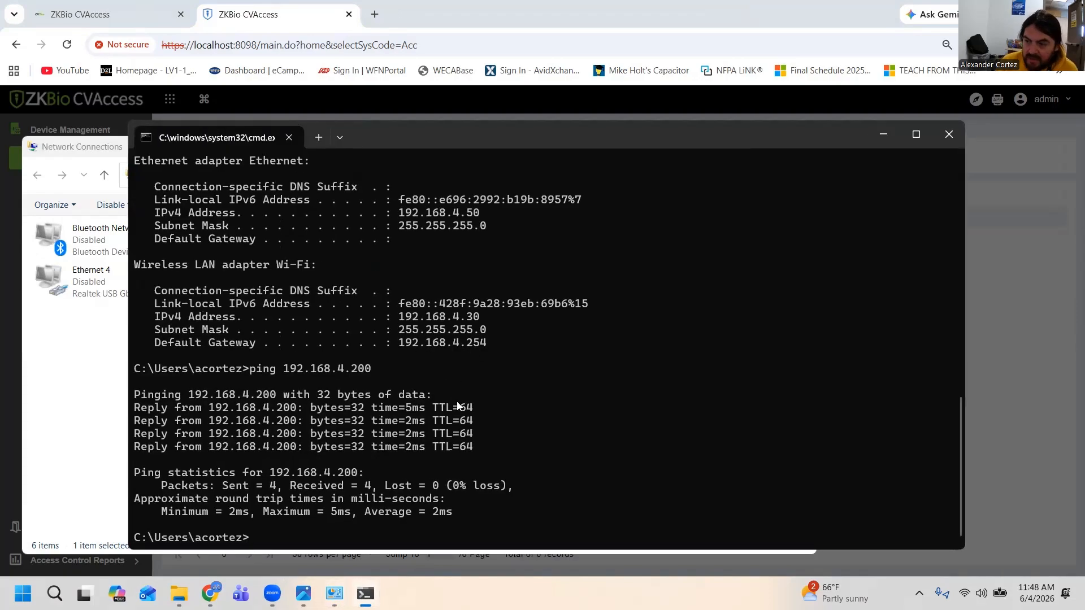
scroll(460, 314, up, 8)
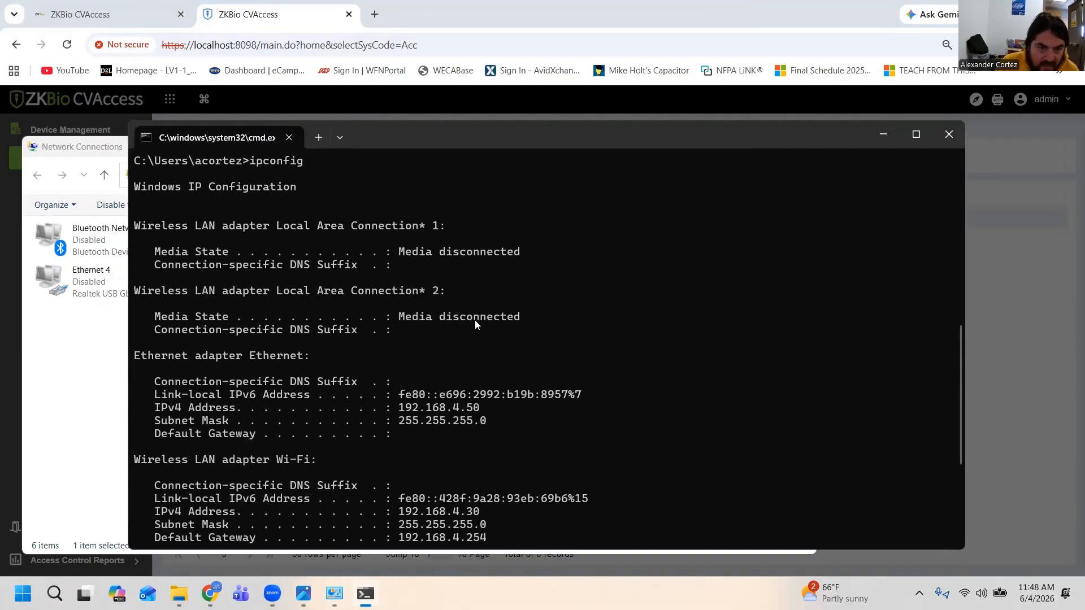
scroll(472, 327, up, 5)
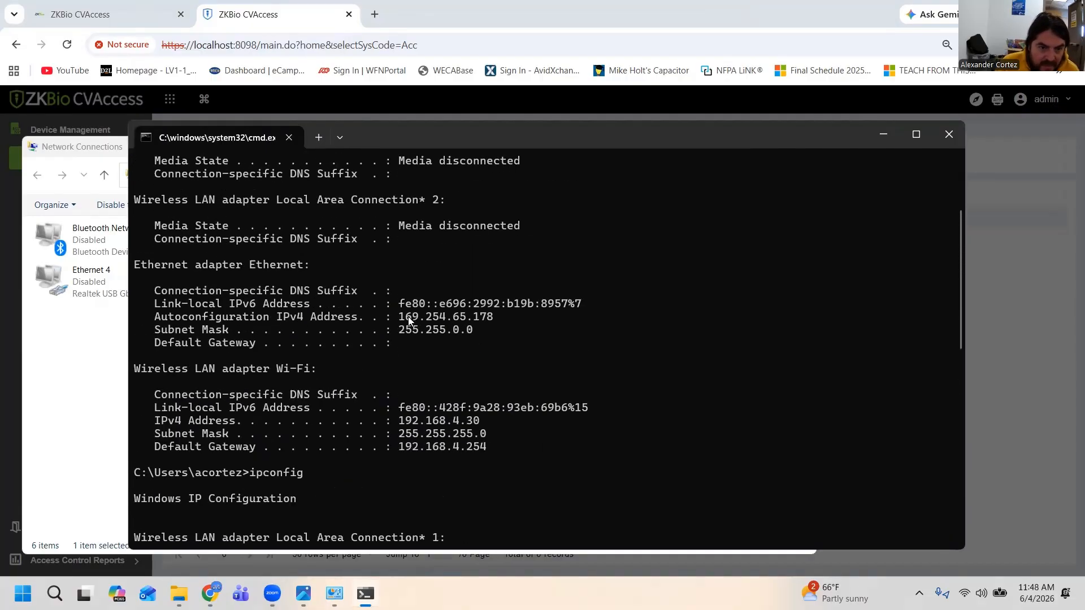
scroll(423, 328, down, 10)
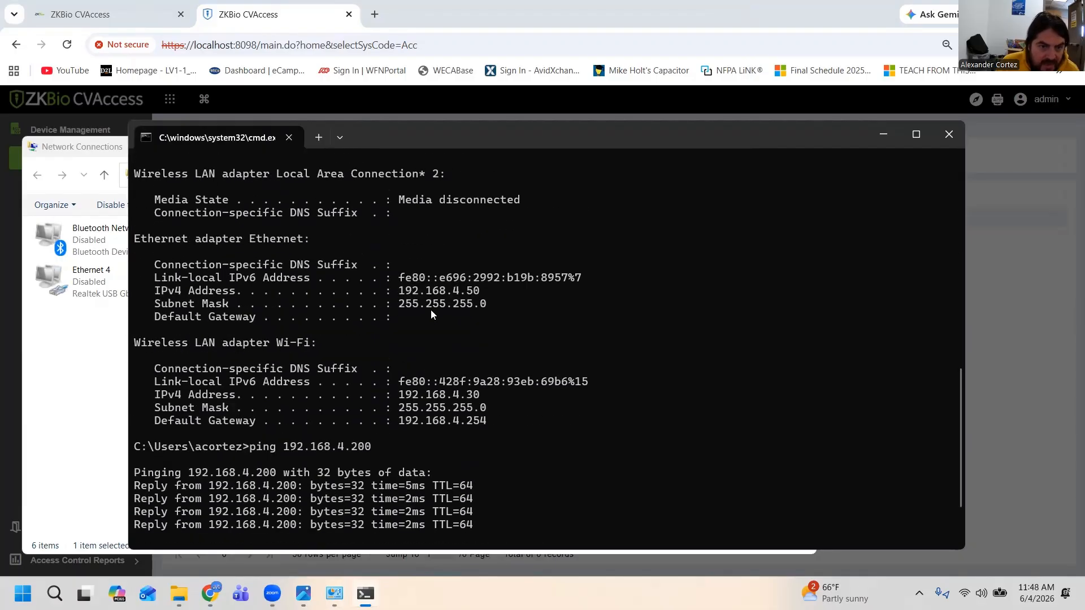
scroll(430, 310, up, 1)
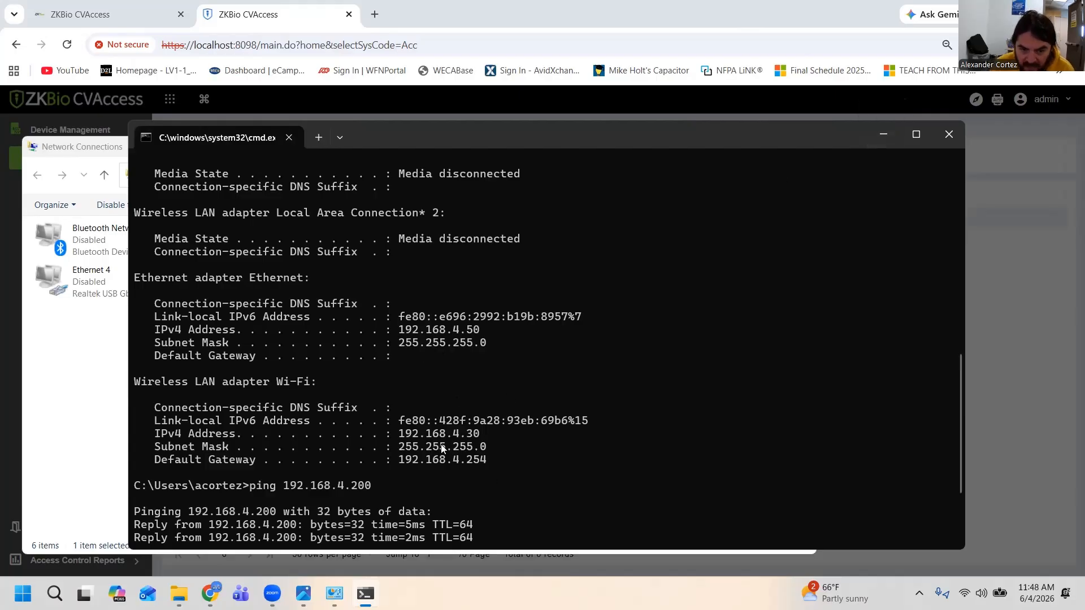
click(891, 134)
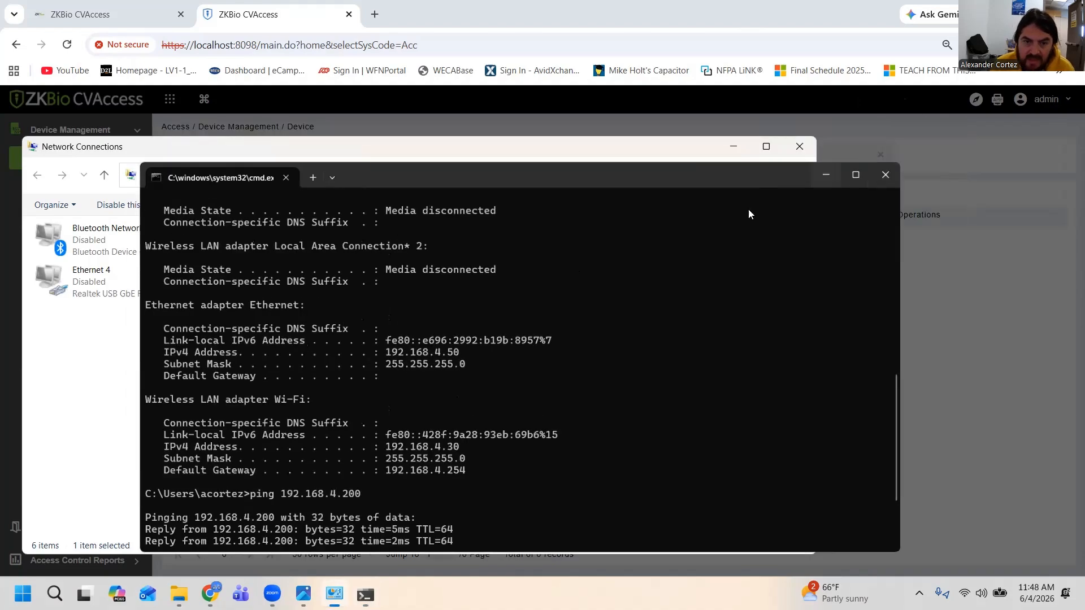
click(733, 147)
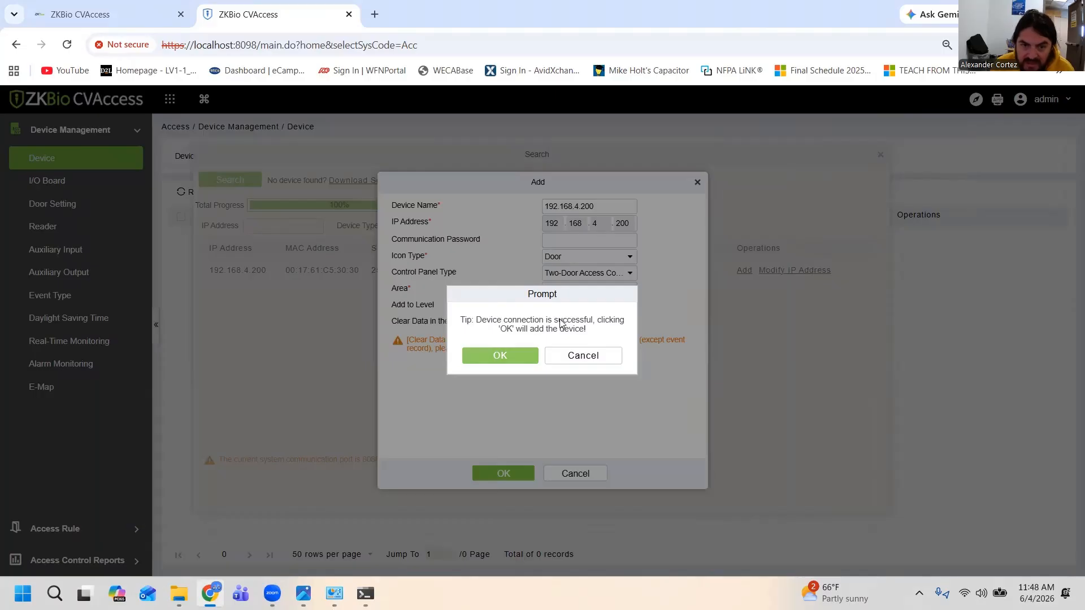
Confirm adding the C3-200 panel at 192.168.4.200 and close the device search
click(498, 357)
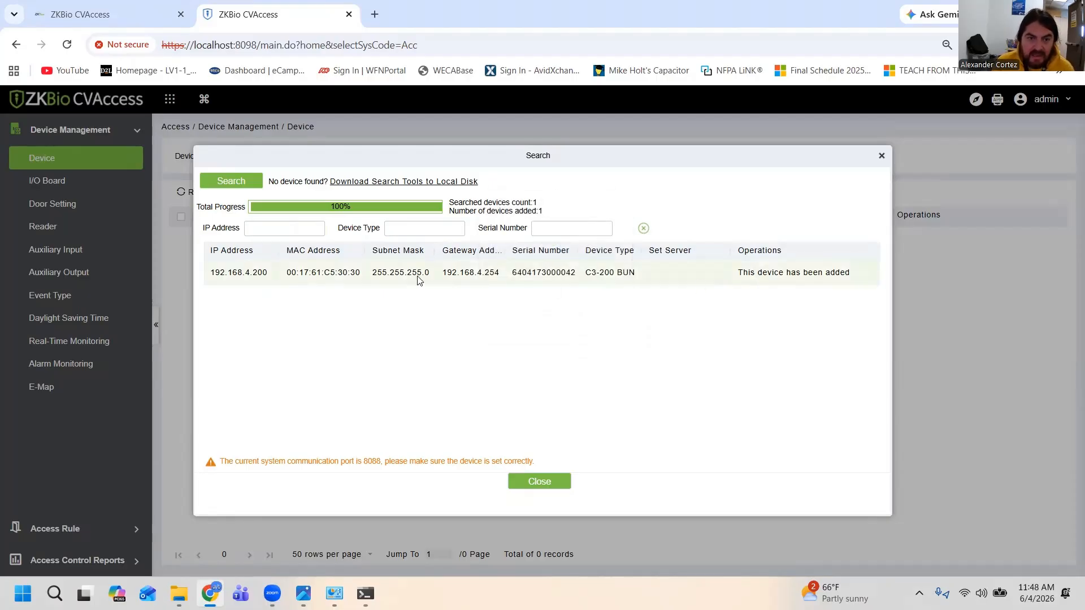
right_click(381, 281)
click(319, 287)
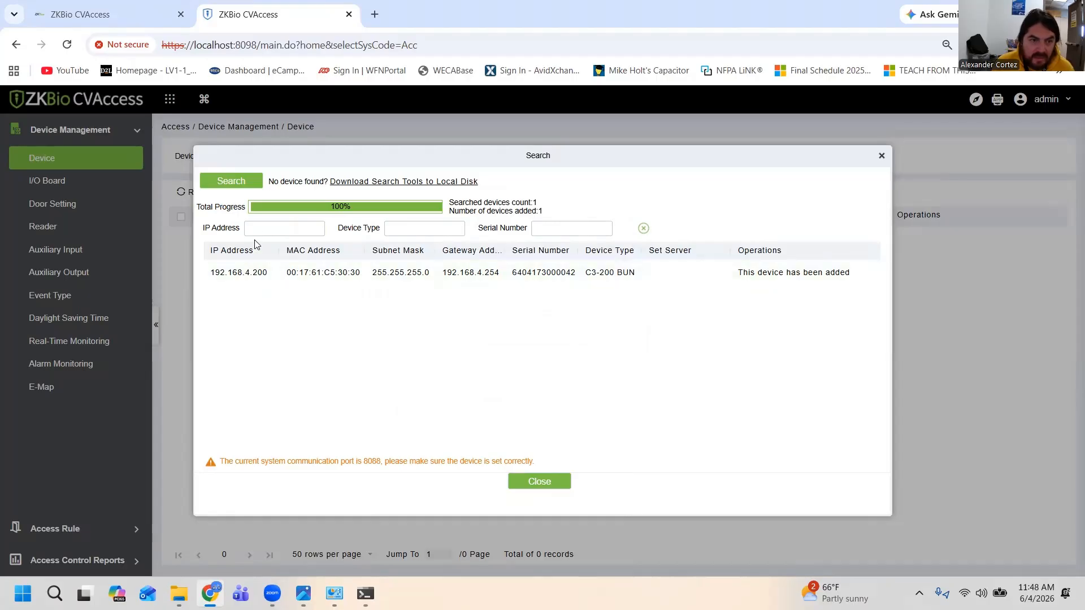
click(539, 481)
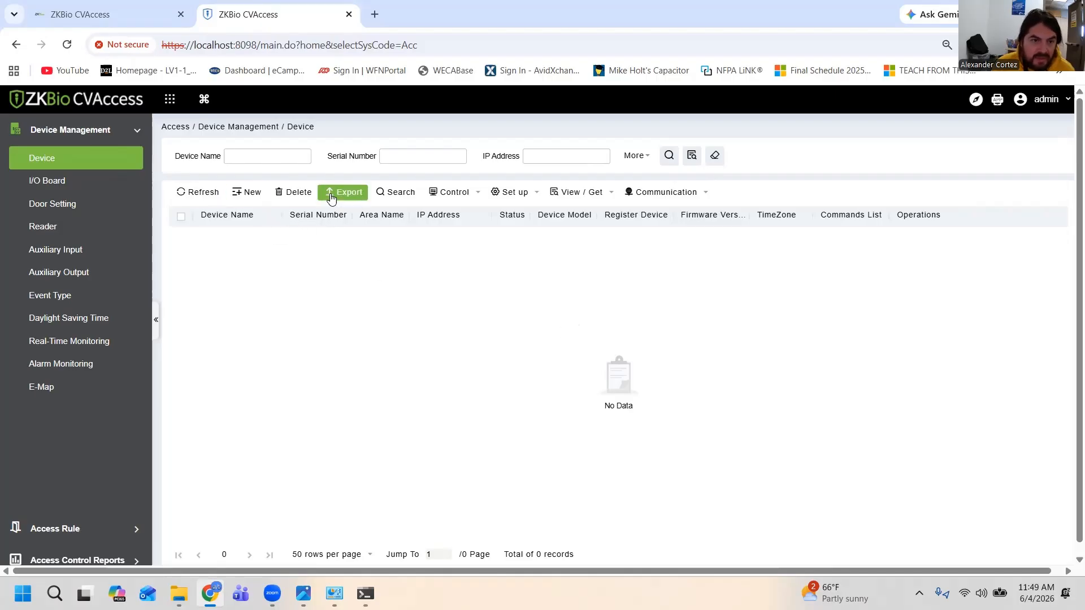
Search the network again for access control panels to check the C3-200's status, and close the search
click(395, 193)
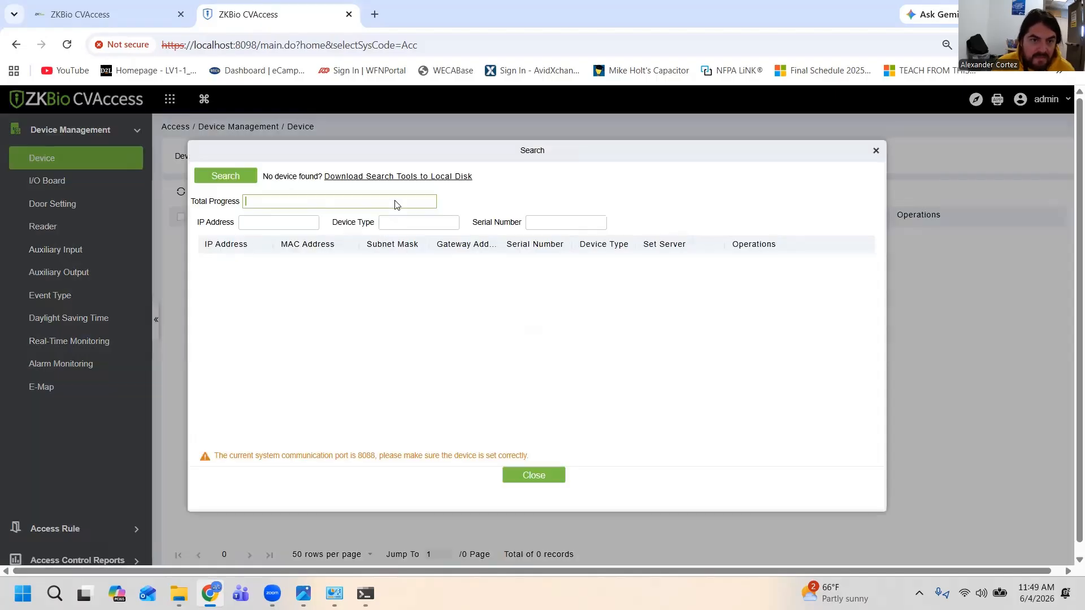
click(243, 177)
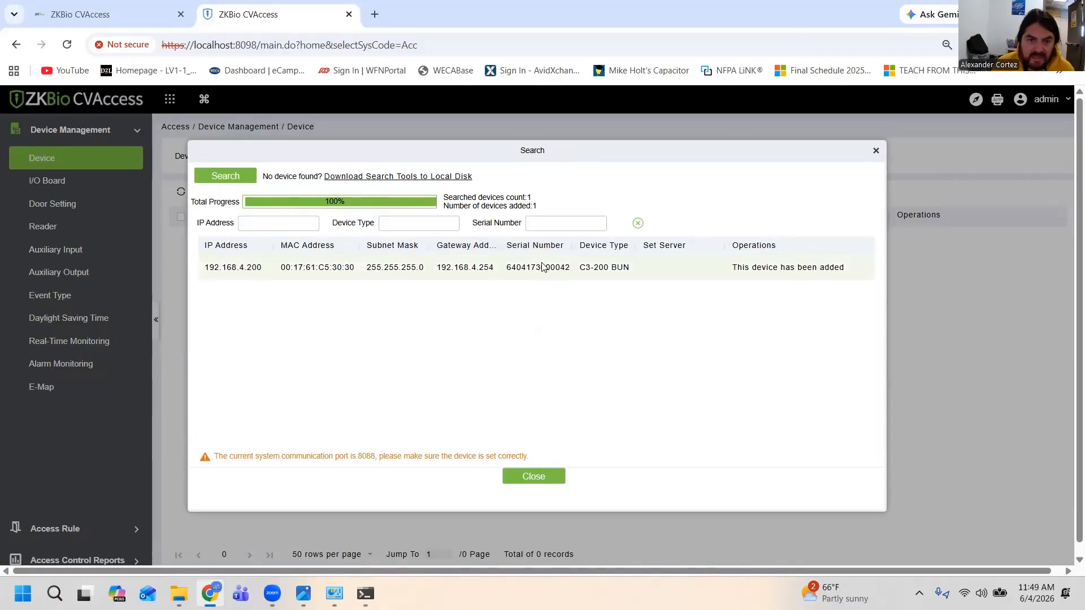
click(556, 479)
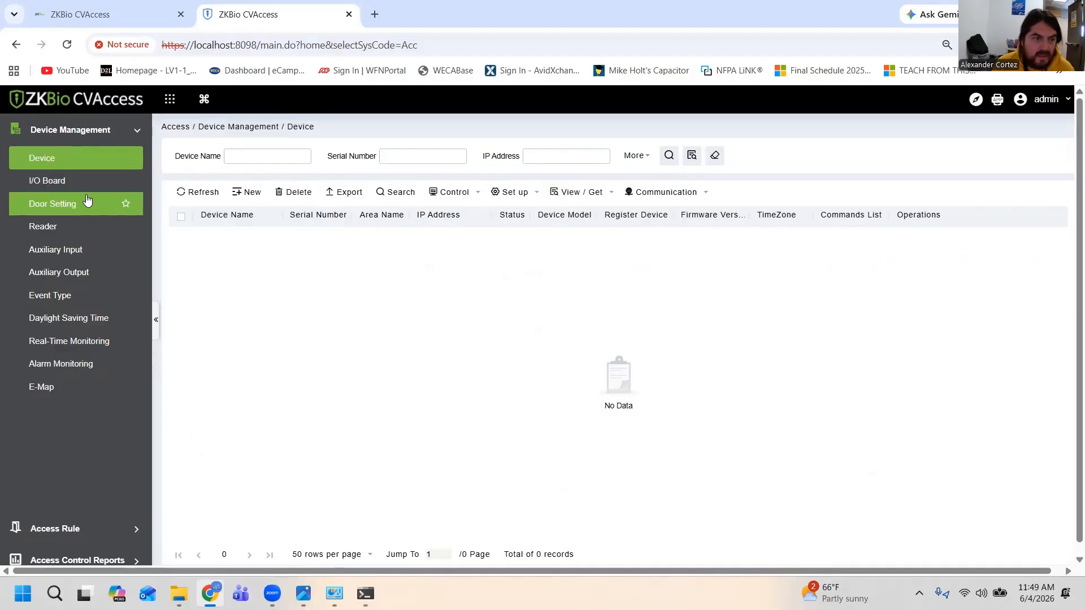
Reload the Access module's device list and check the added C3-200 panel's entry
click(68, 182)
click(71, 164)
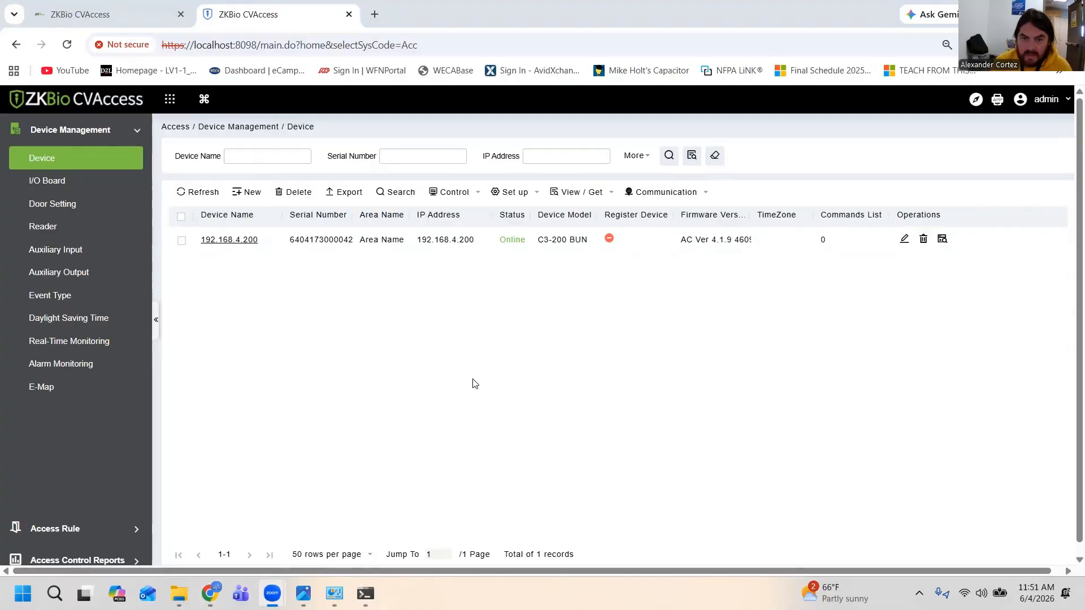
click(531, 407)
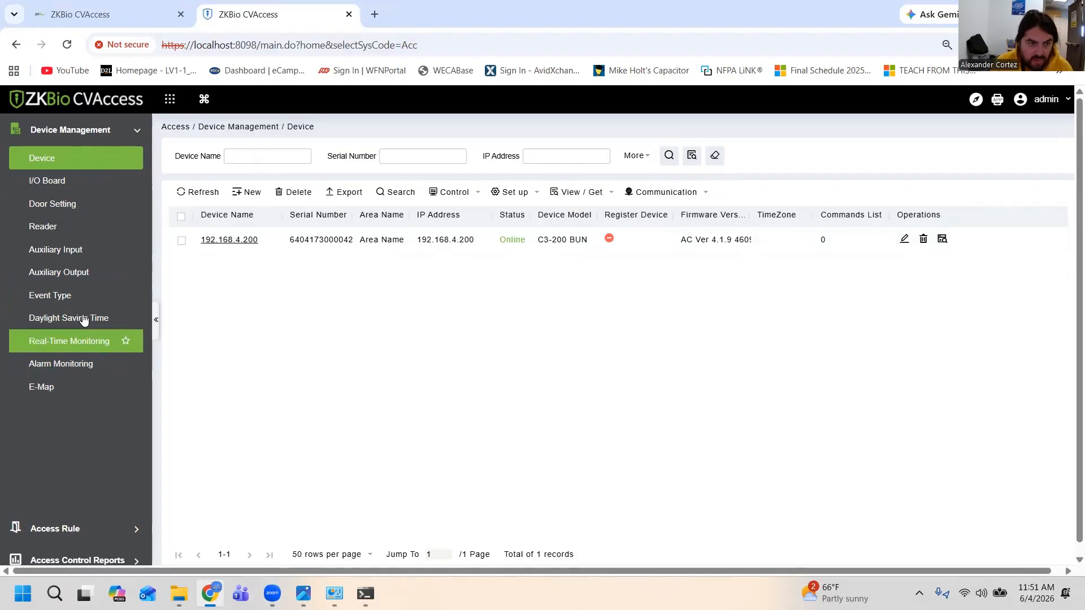
Open Real-Time Monitoring and view the status details of the panel's first door
click(87, 341)
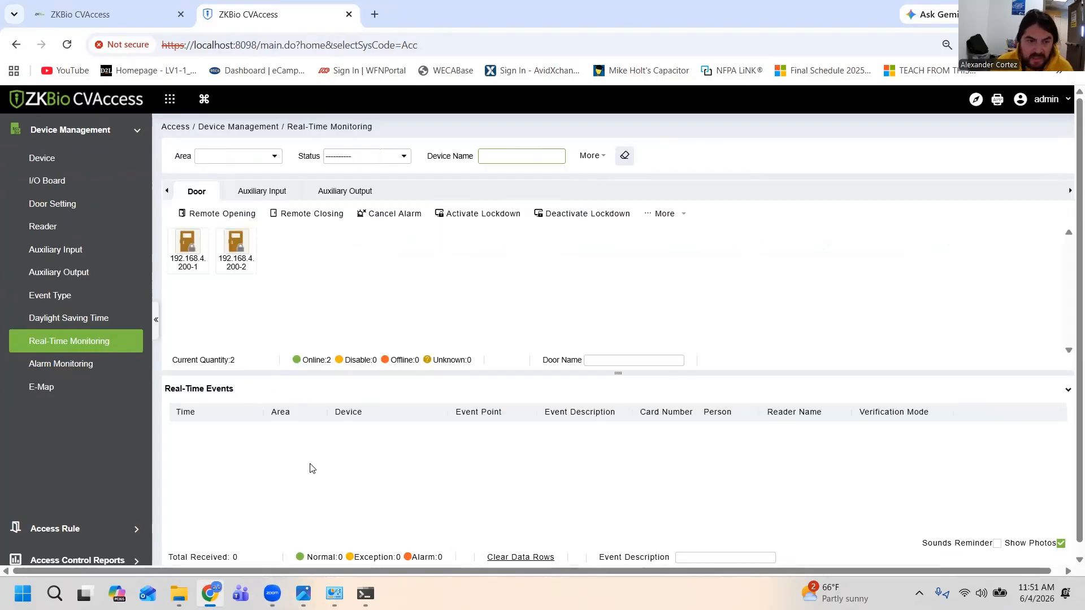
mouse_move(193, 248)
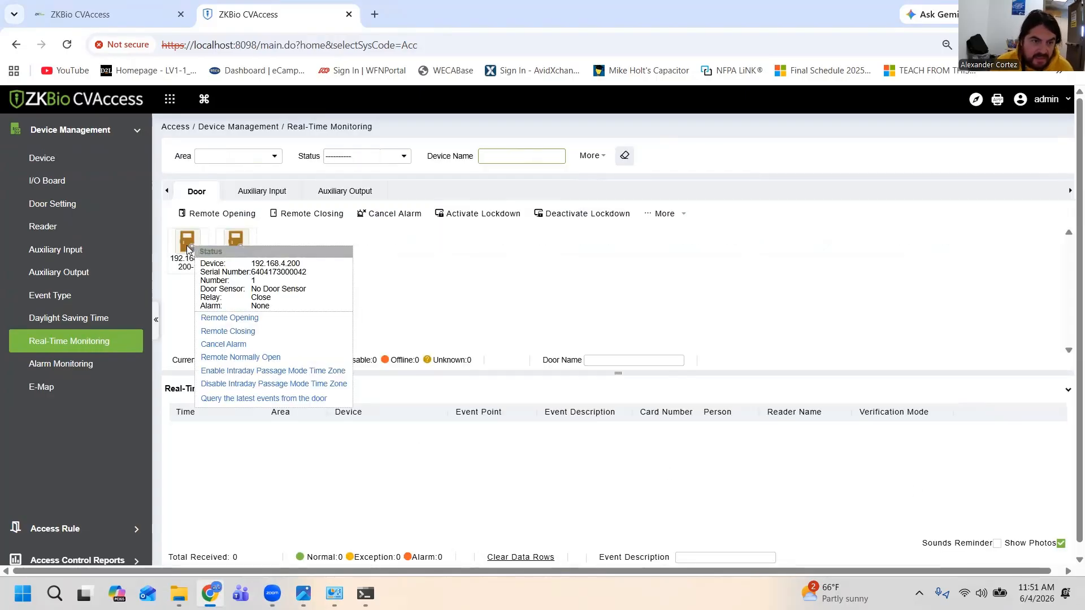
mouse_move(245, 239)
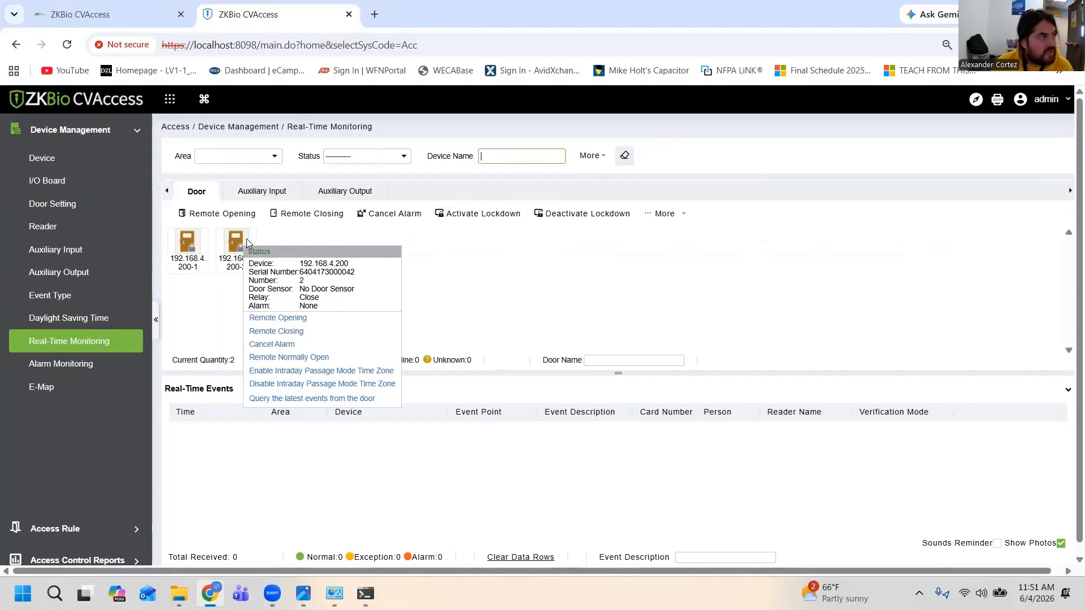
click(189, 238)
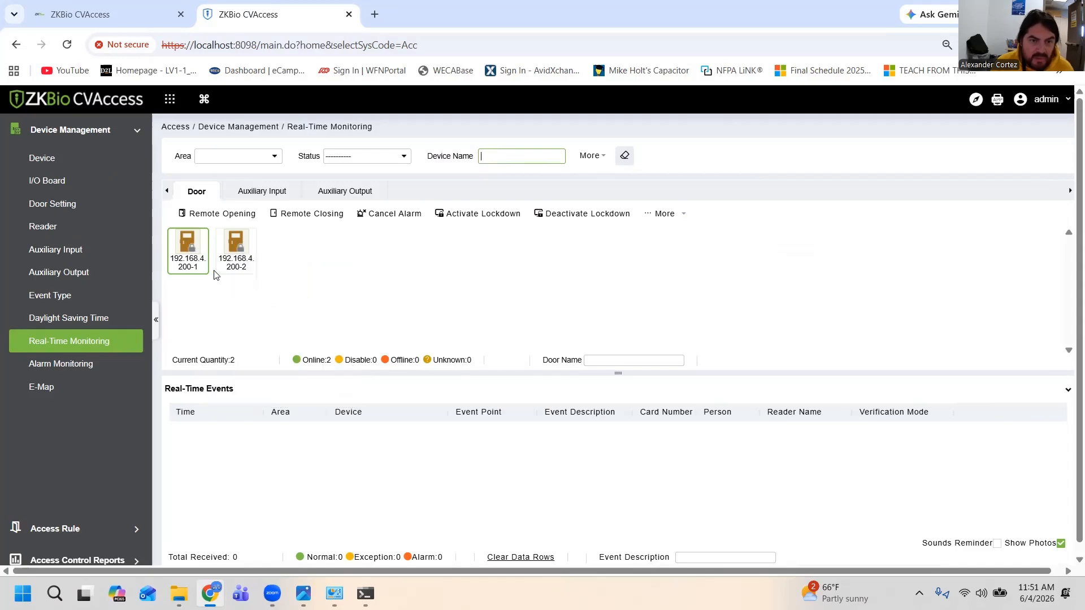
click(217, 220)
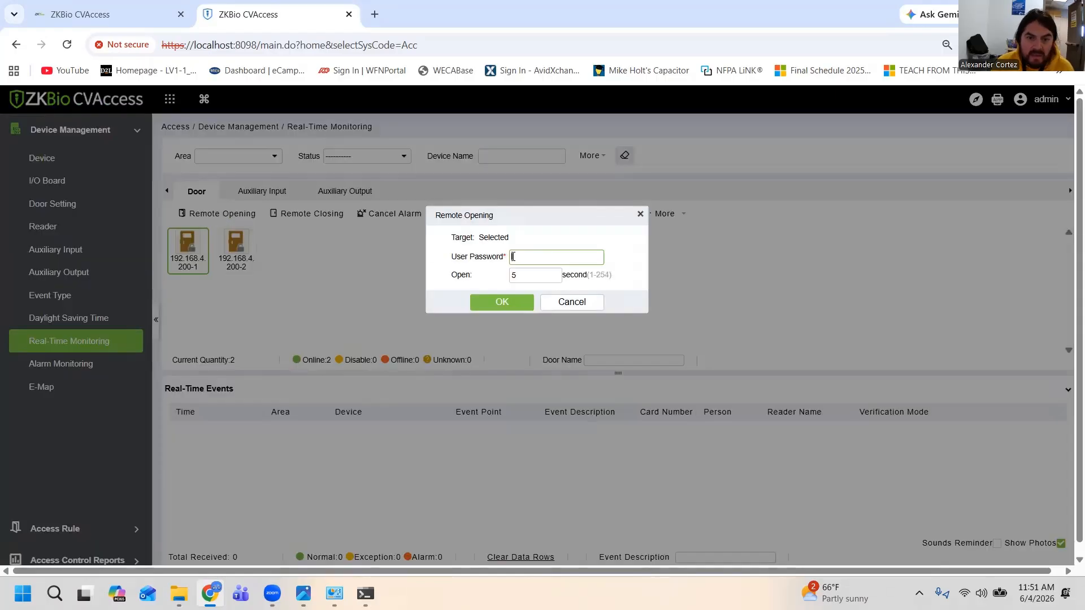
click(588, 301)
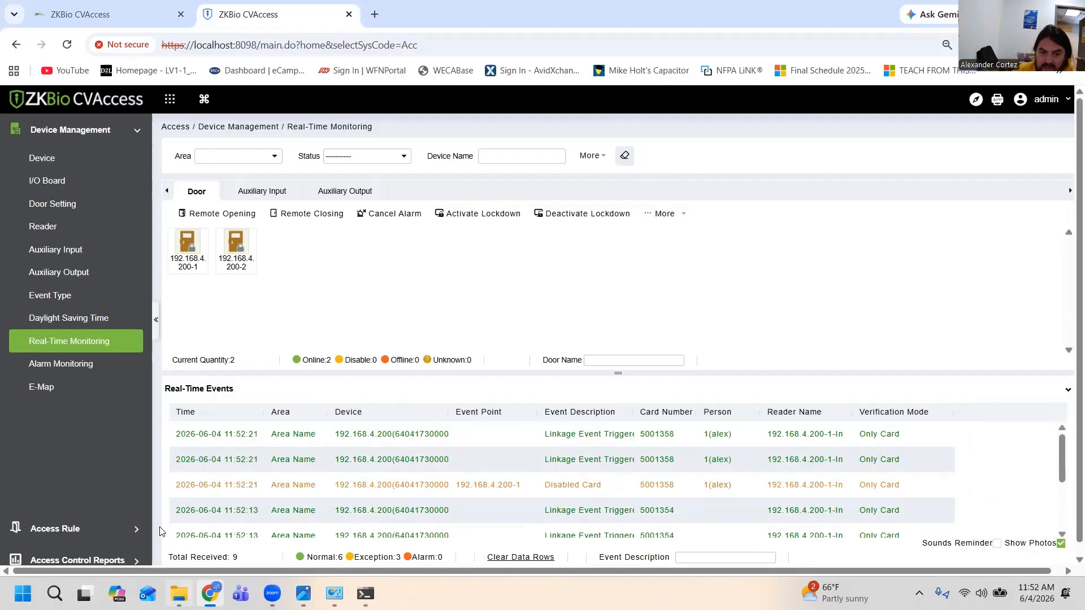
Review the card-read entries in the real-time events list, comparing their descriptions, card numbers and persons
scroll(593, 514, down, 3)
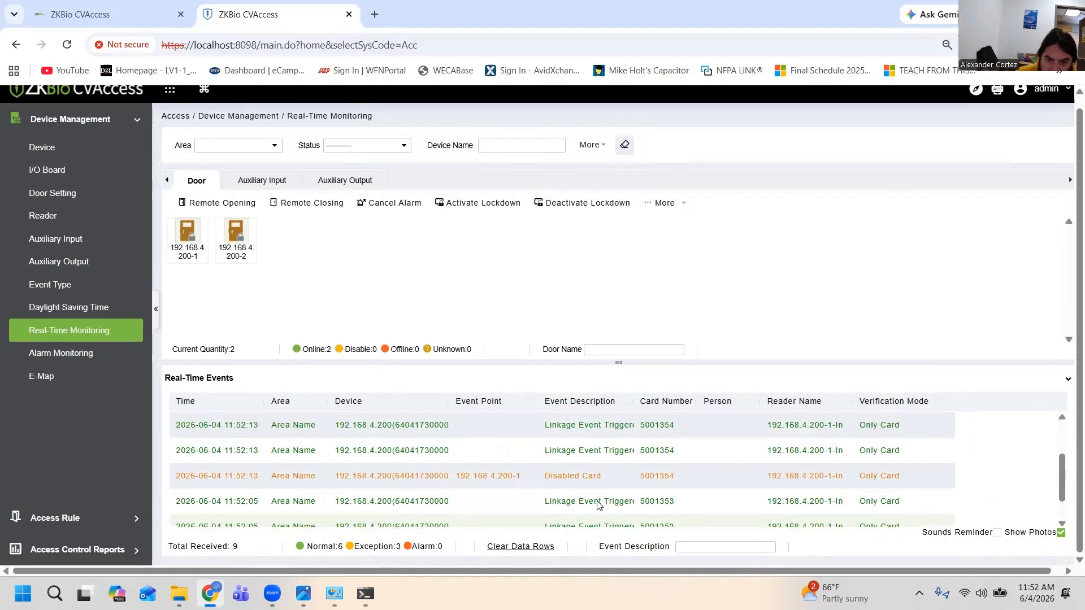
scroll(596, 505, up, 3)
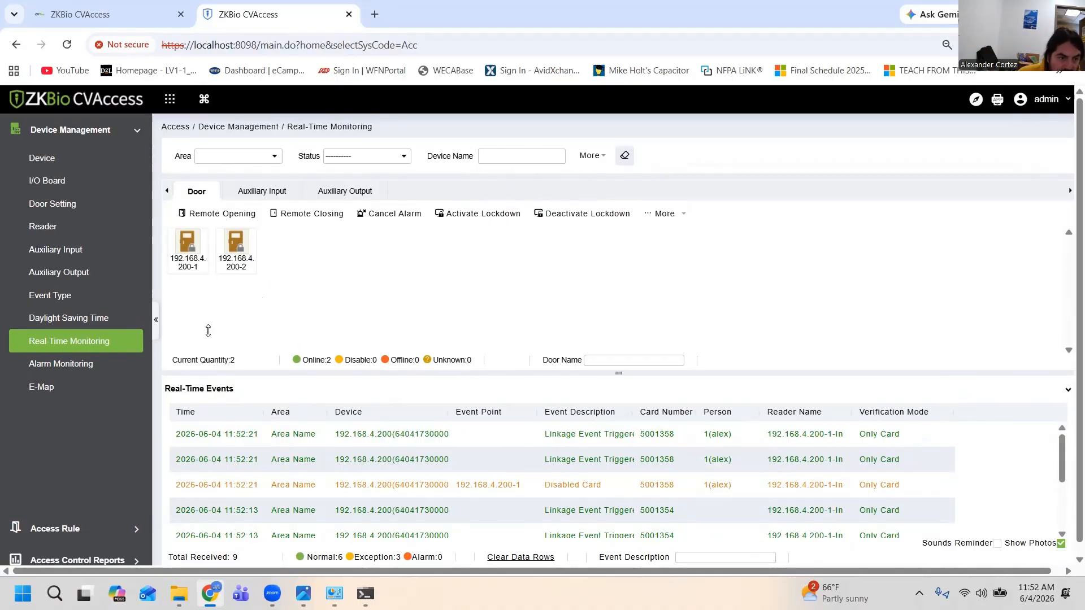
click(136, 133)
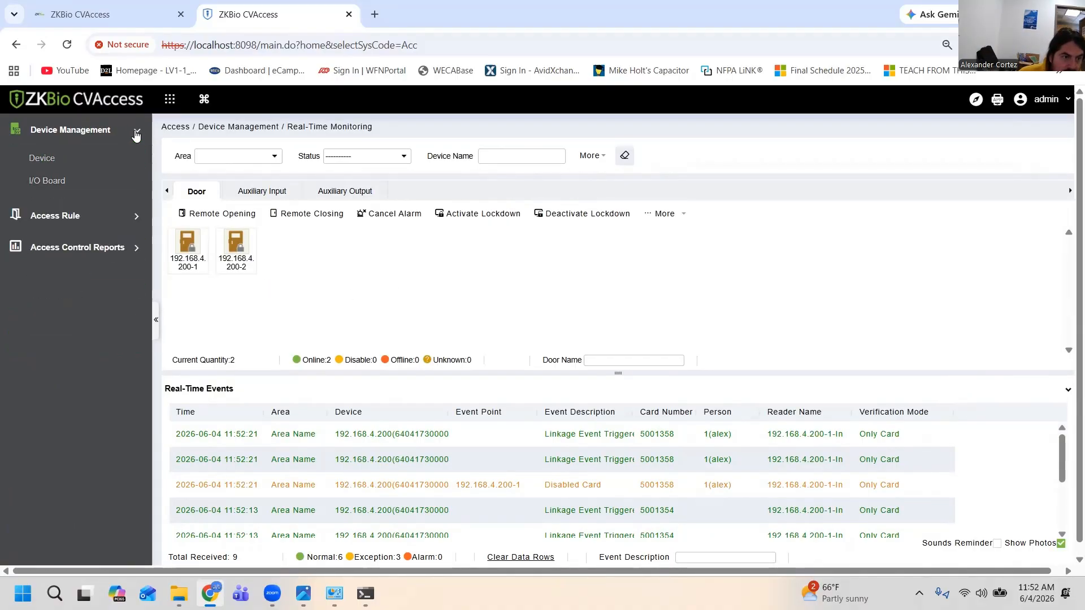
click(137, 133)
Check the registered person's card entry in the Personnel module and return to the Access module
mouse_move(204, 99)
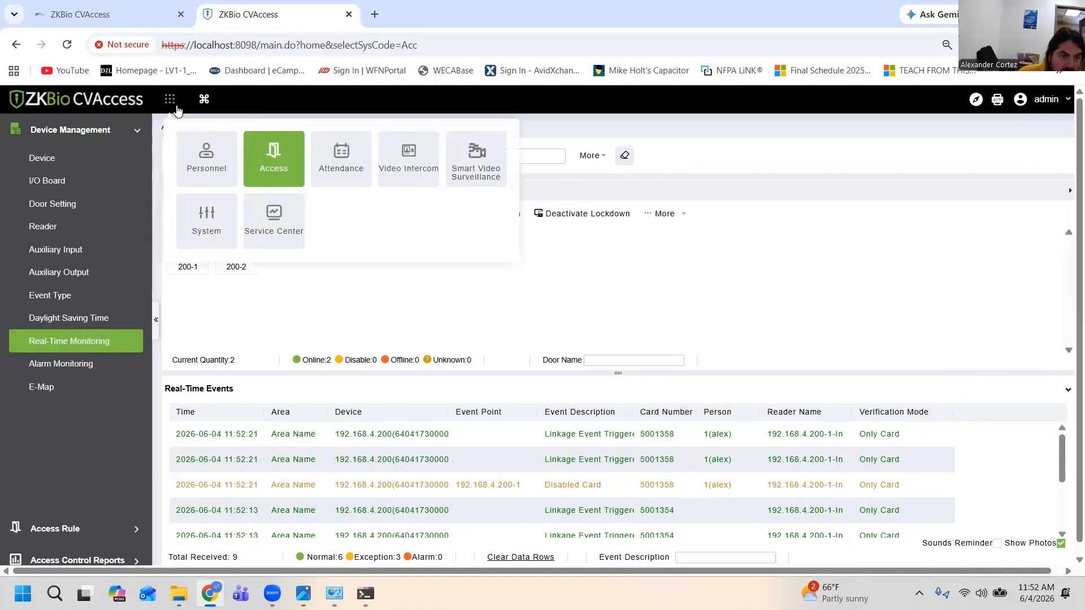
click(200, 167)
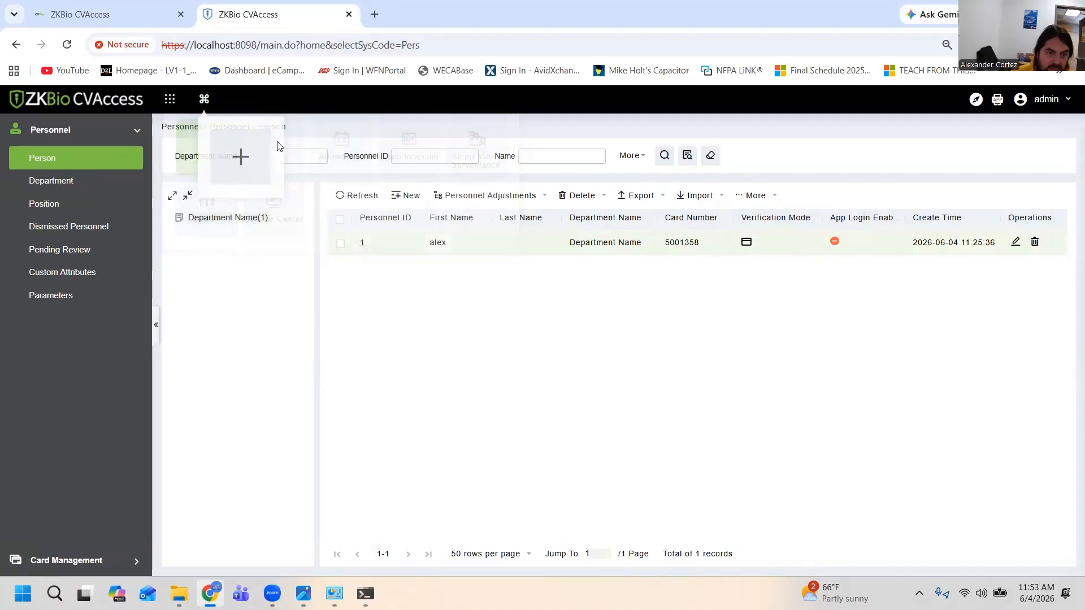
mouse_move(169, 101)
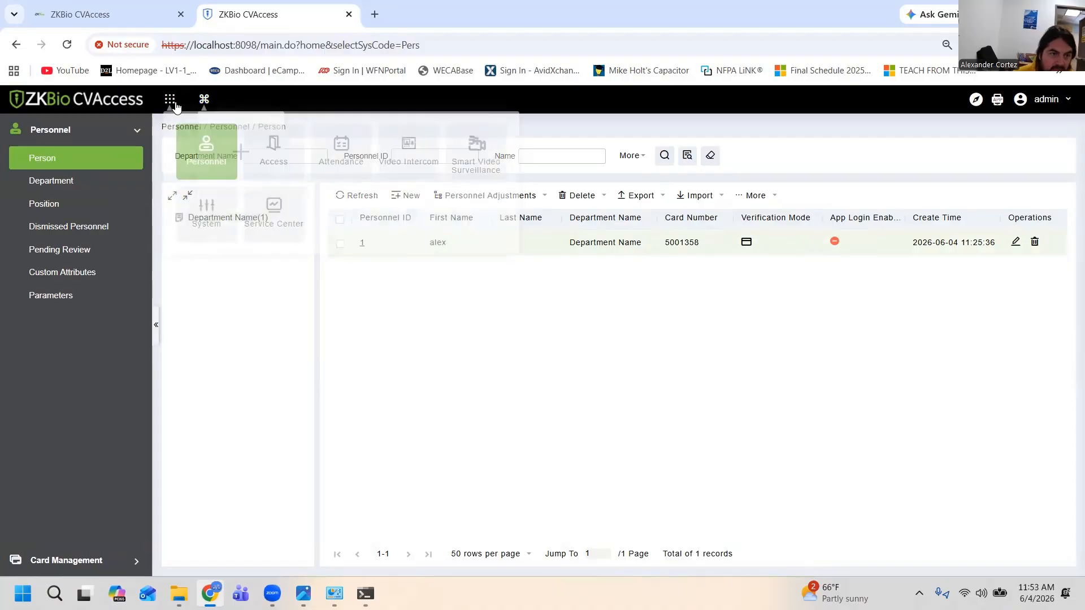
click(278, 165)
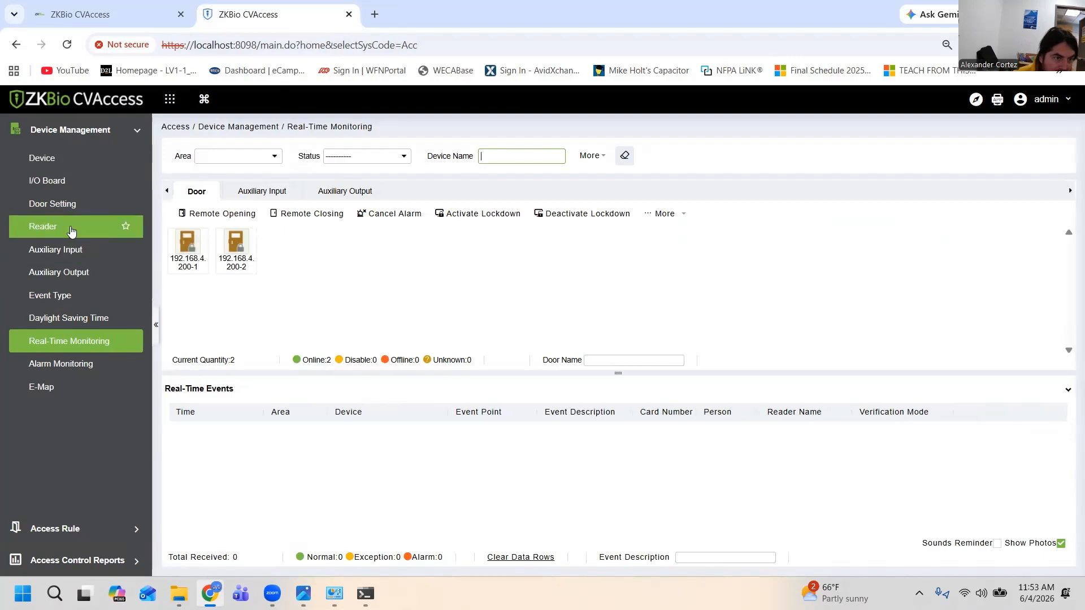
Review the C3-200 panel's reader list, door settings and device entry
click(71, 228)
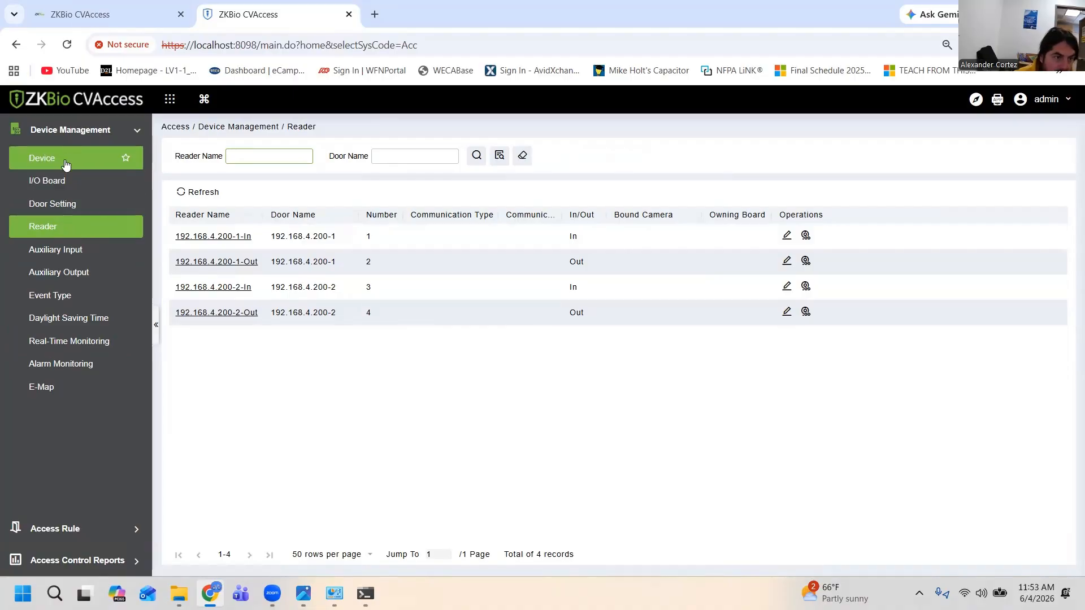
click(71, 201)
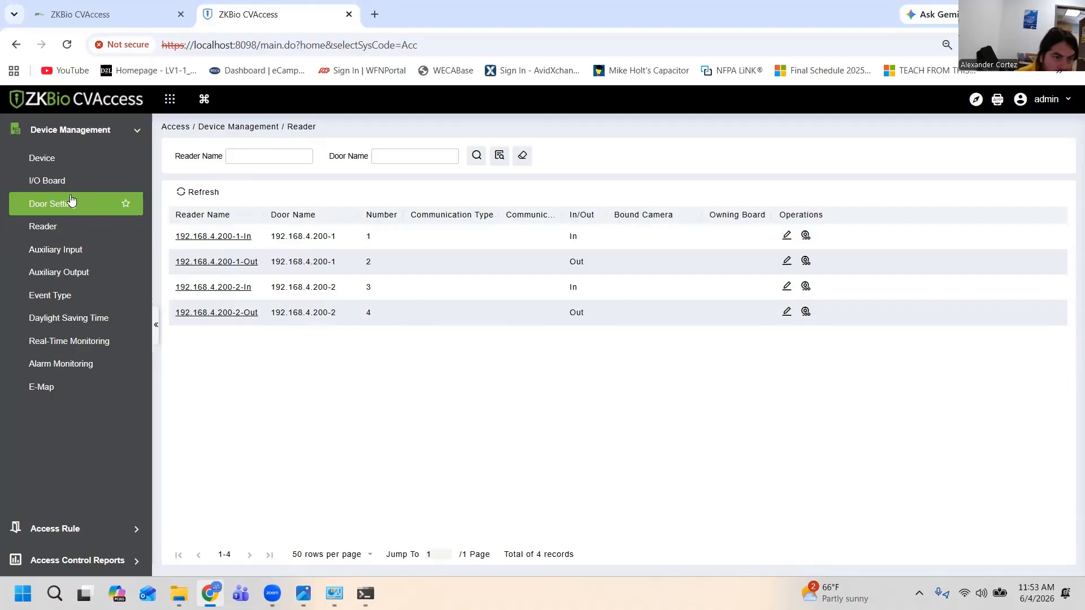
click(72, 181)
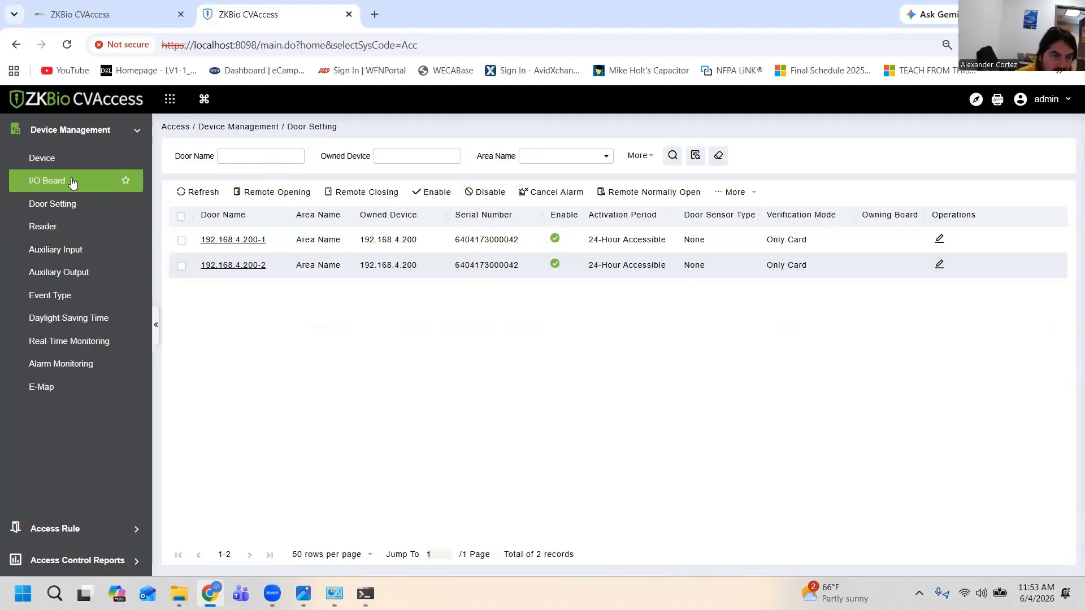
click(74, 164)
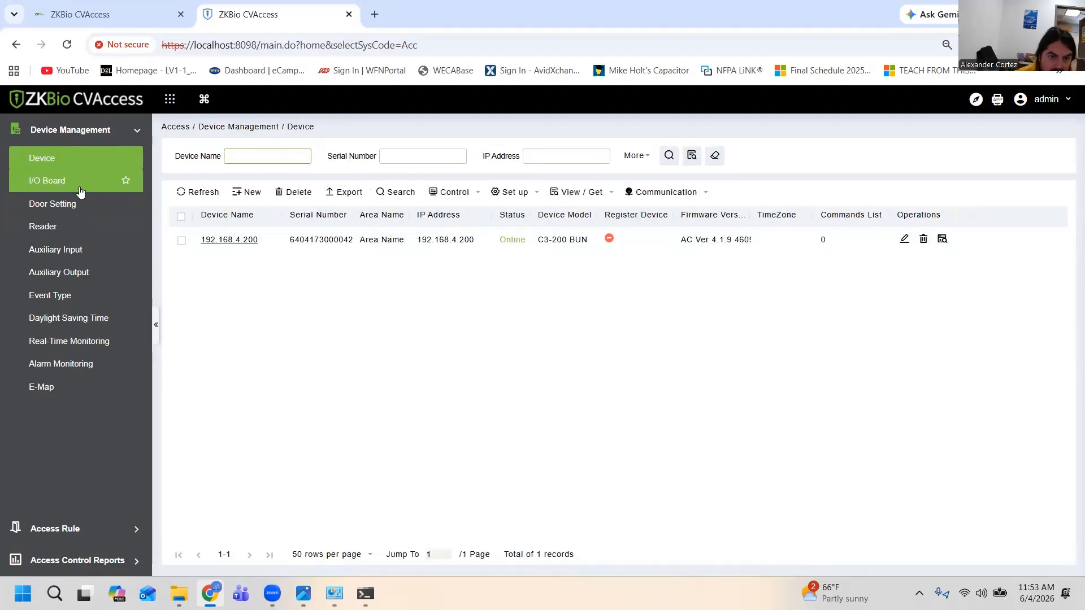
click(74, 230)
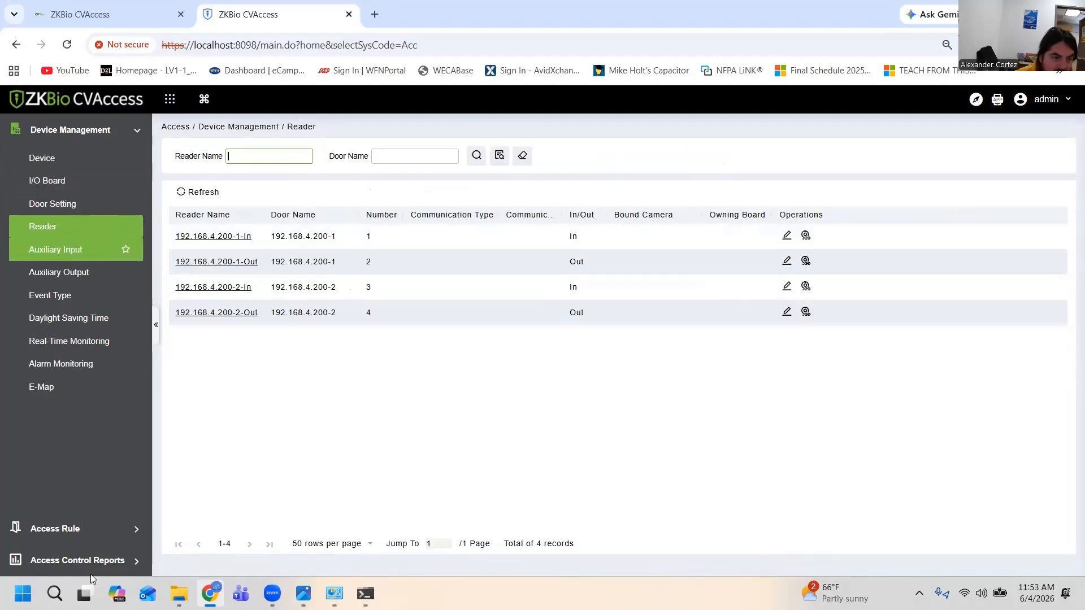
Inspect the General access level's door assignments and open the access settings by person
click(79, 530)
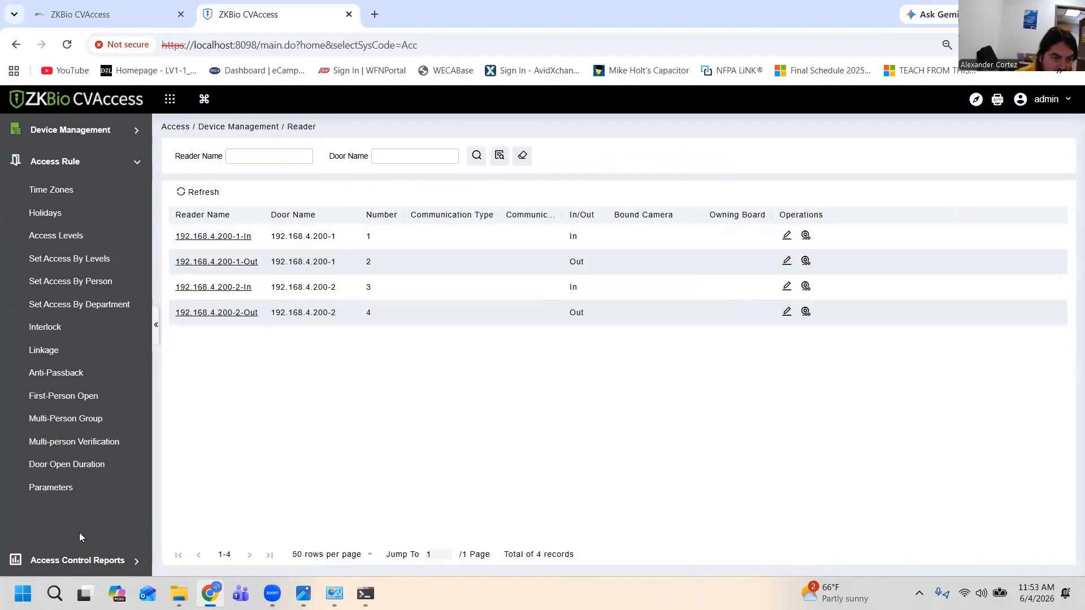
click(63, 236)
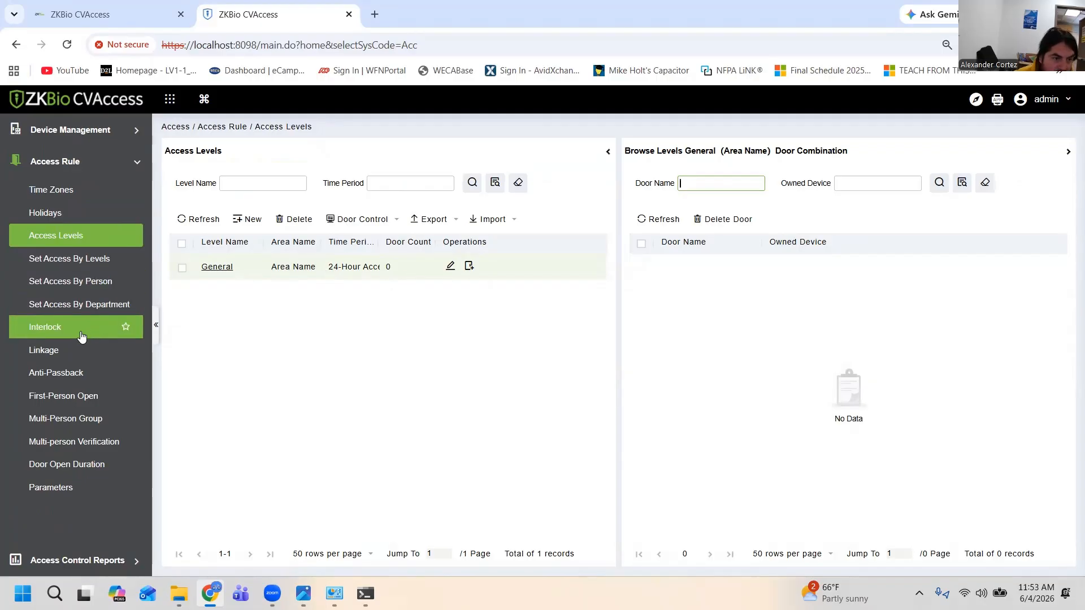
click(86, 282)
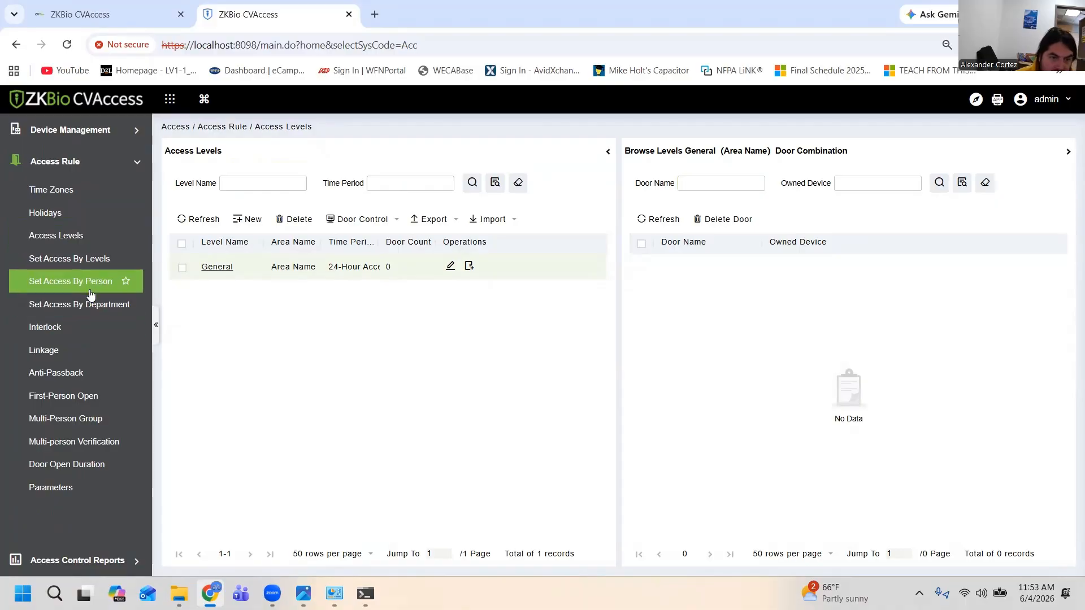
click(362, 272)
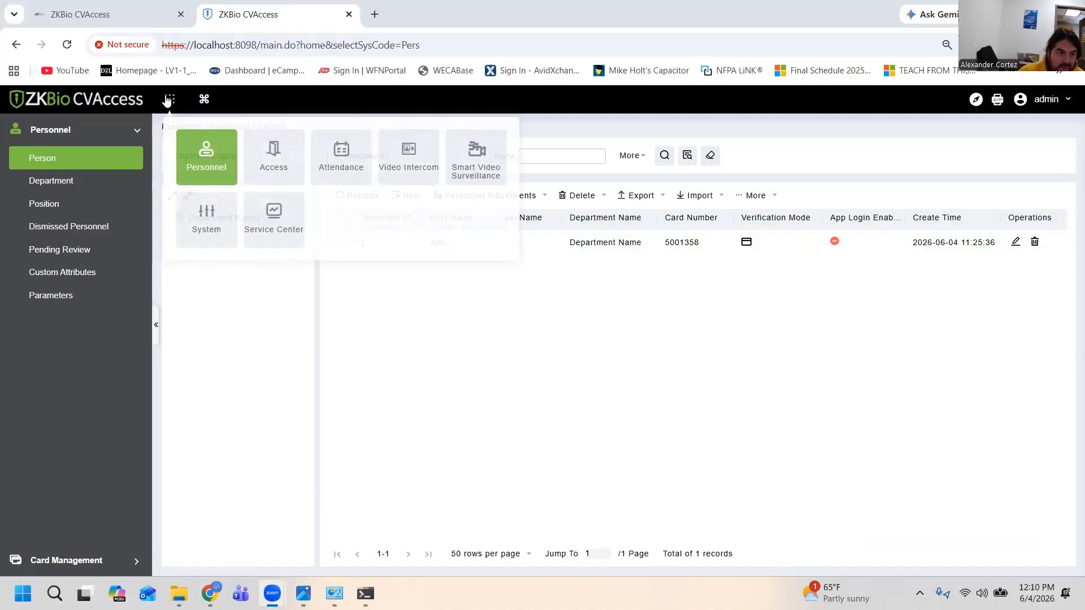
Return to the Access module and check which access level is assigned to the registered person
mouse_move(170, 100)
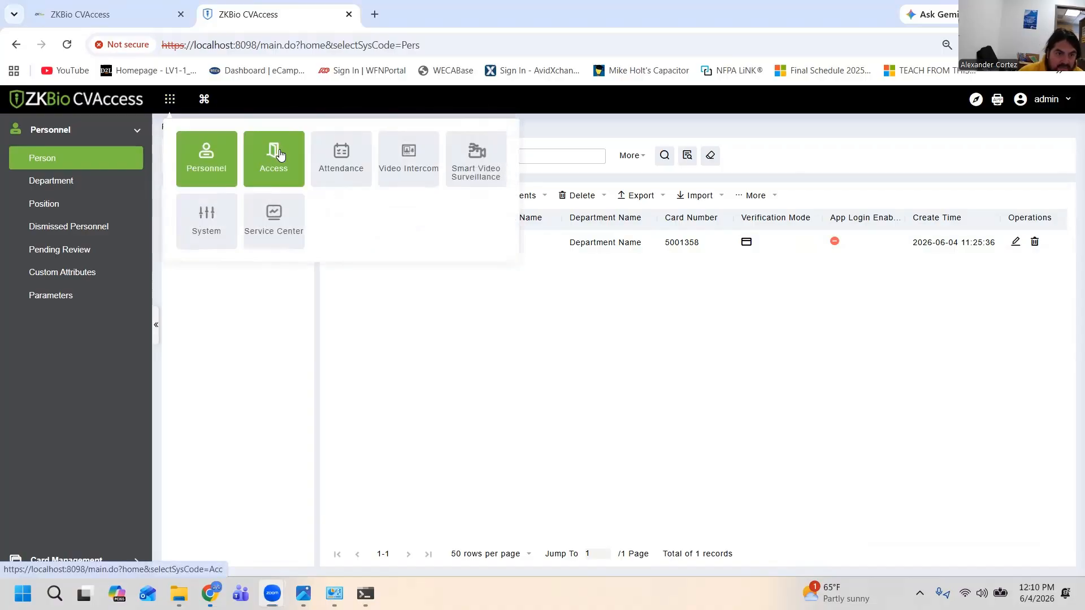
click(264, 148)
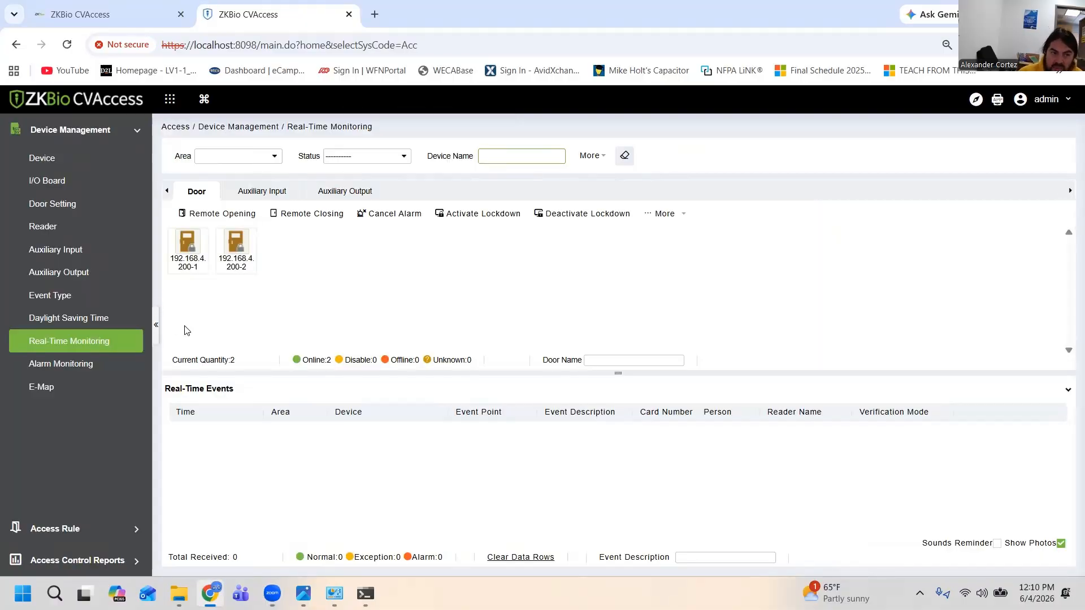
click(90, 535)
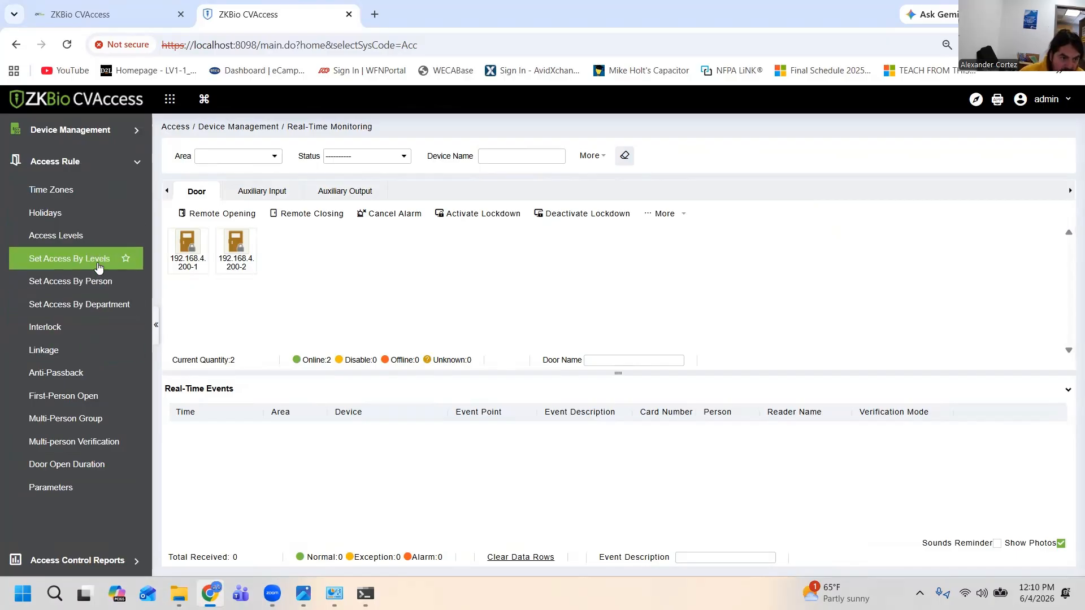
click(86, 290)
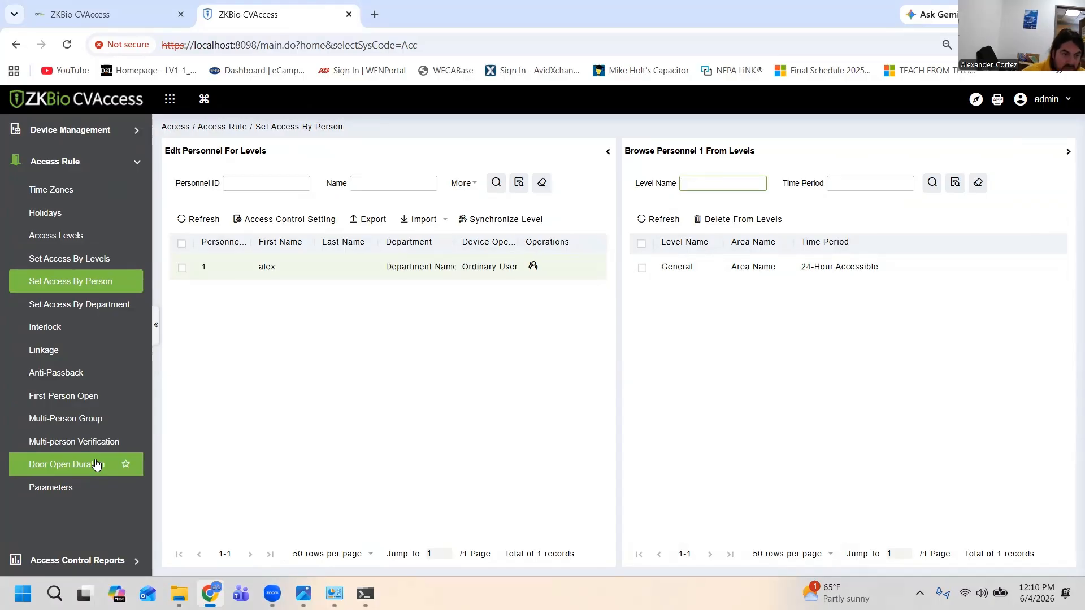
Review the General access level's doors, check which doors are available to add, and cancel without adding any
click(63, 245)
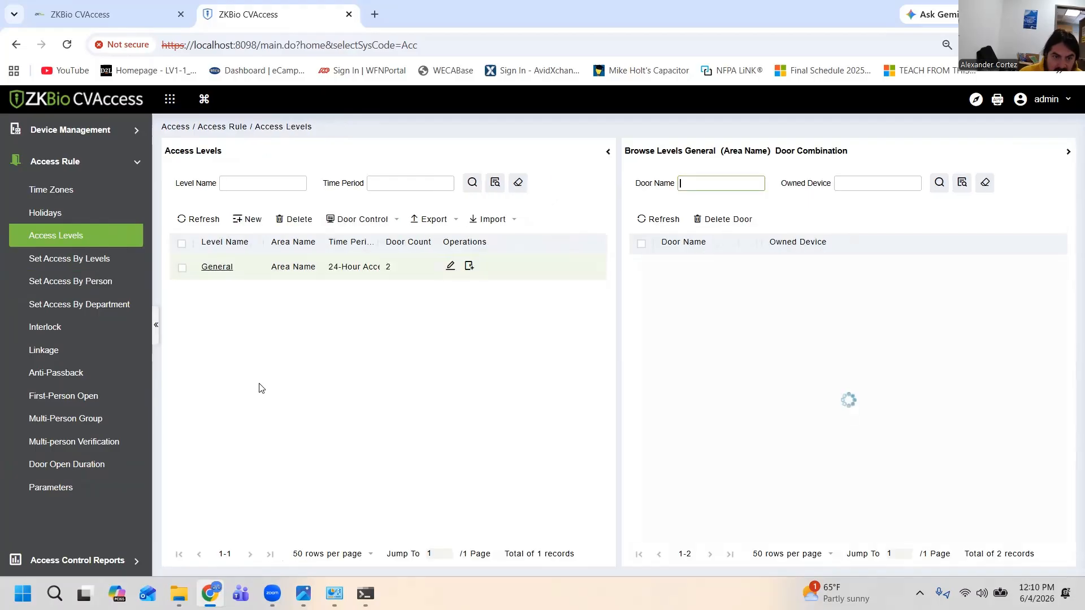
click(482, 346)
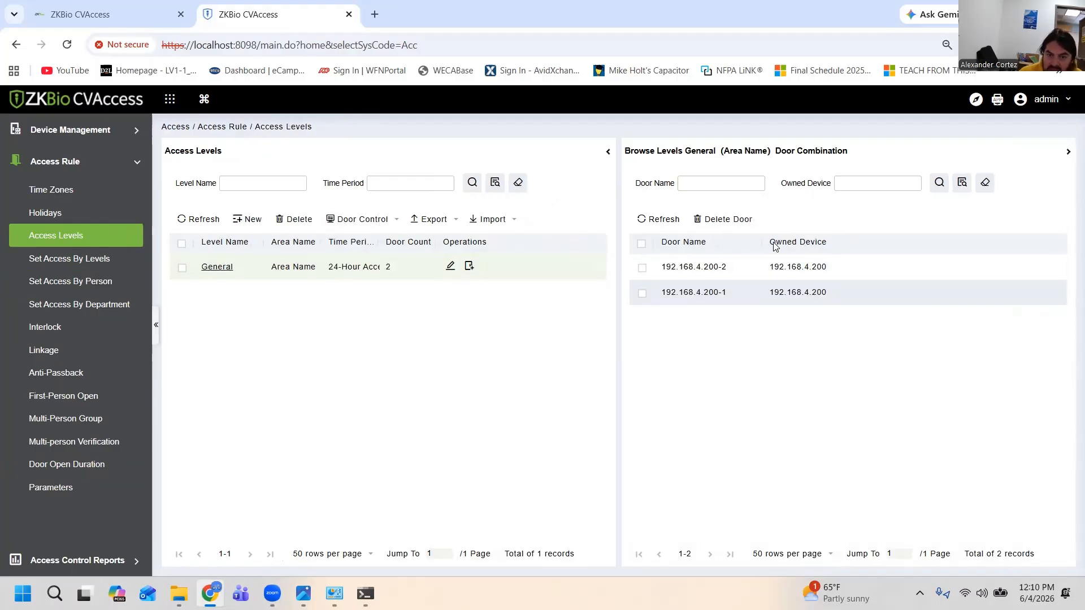
click(470, 269)
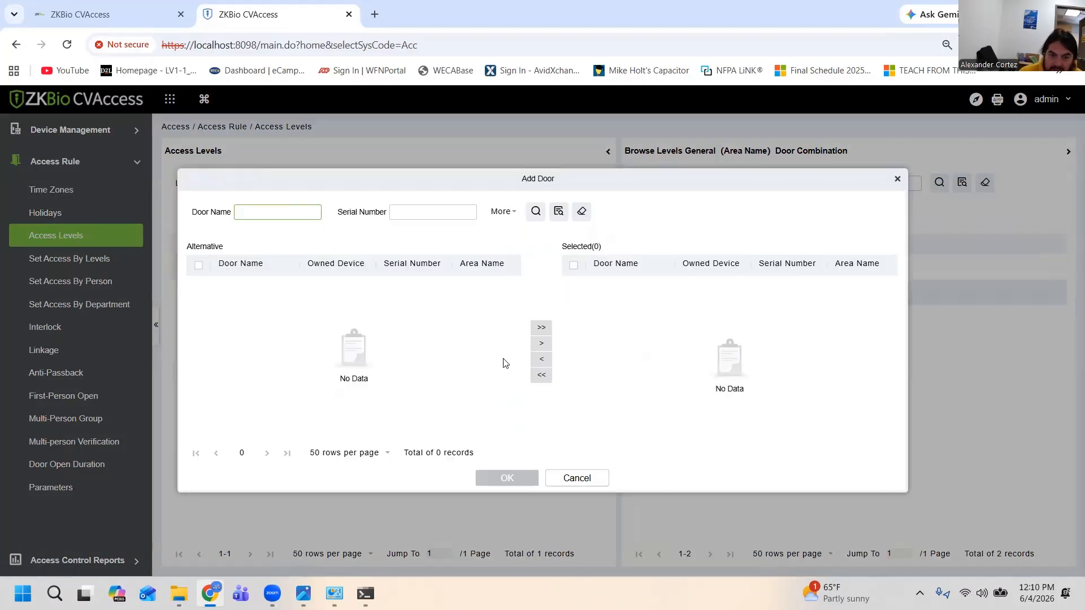
click(589, 479)
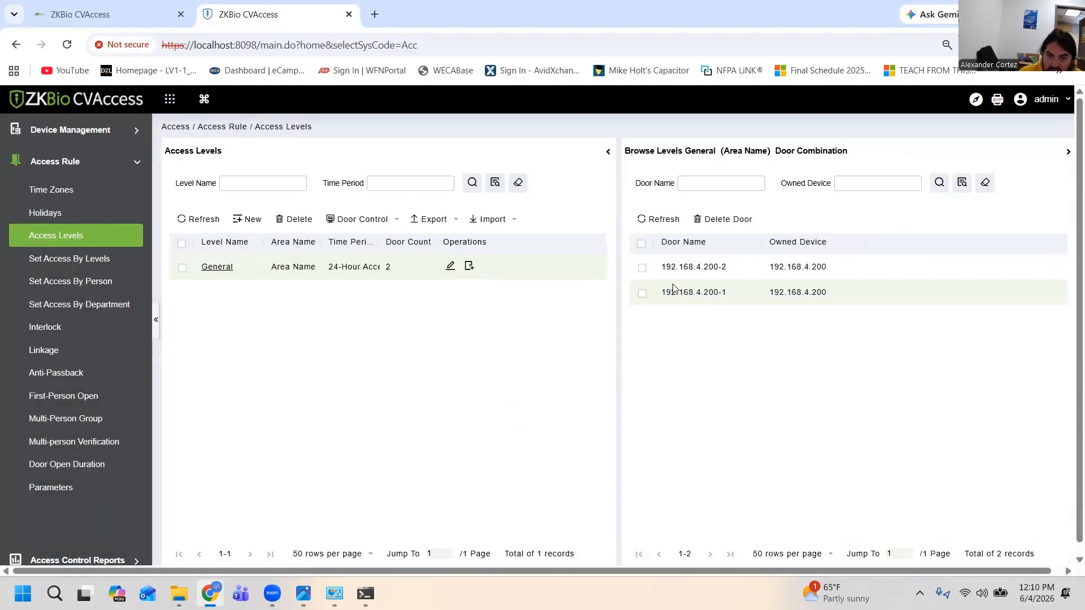
Delete doors 192.168.4.200-1 and 192.168.4.200-2 from the General access level
click(642, 294)
click(642, 268)
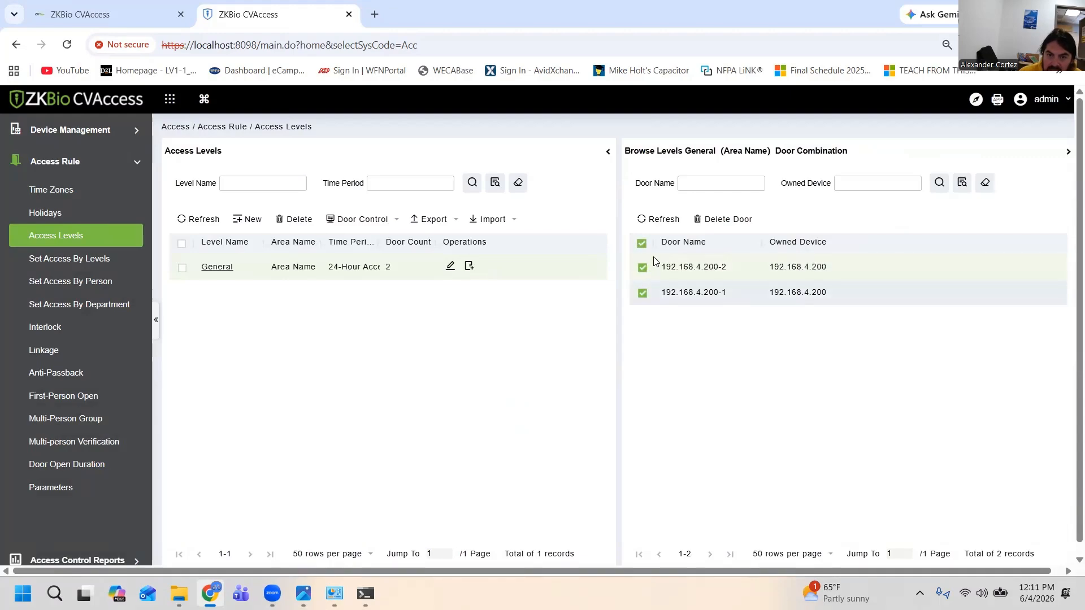
click(726, 220)
click(500, 355)
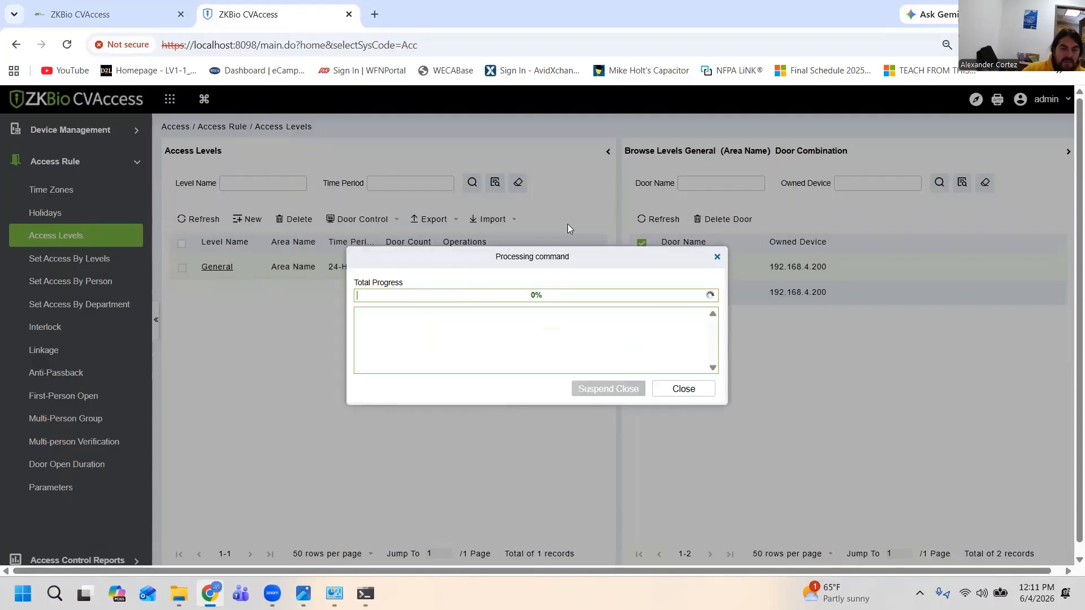
click(701, 389)
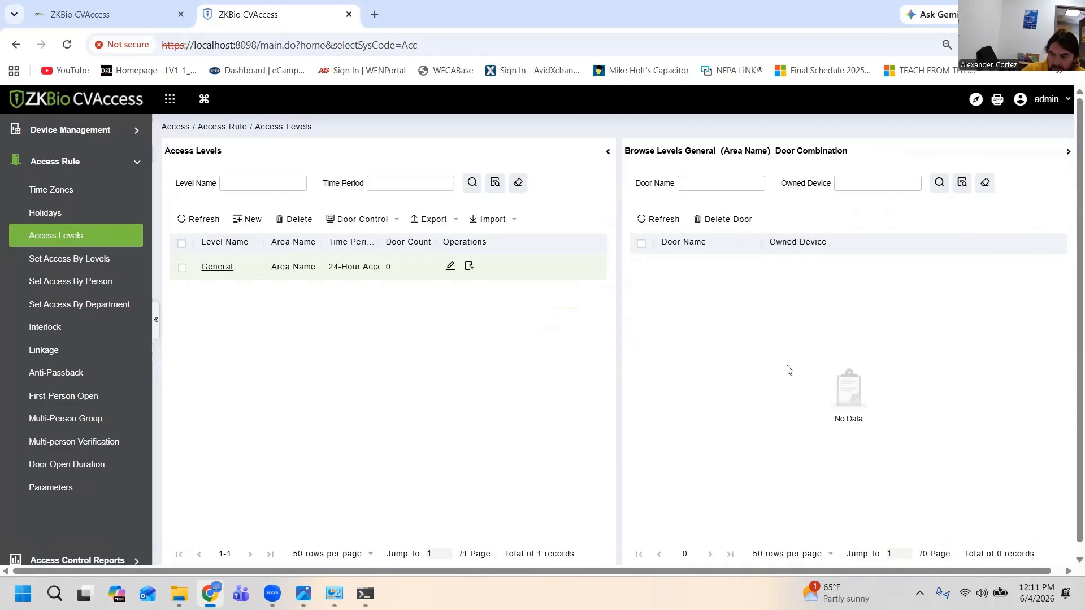
Add doors 192.168.4.200-1 and 192.168.4.200-2 to the General access level
click(469, 266)
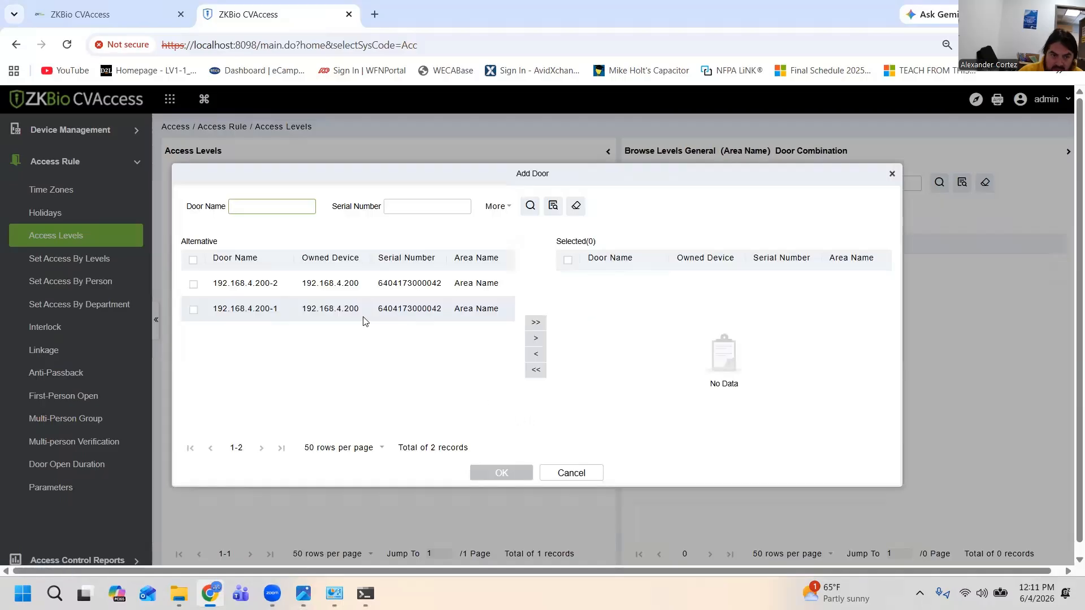
click(193, 284)
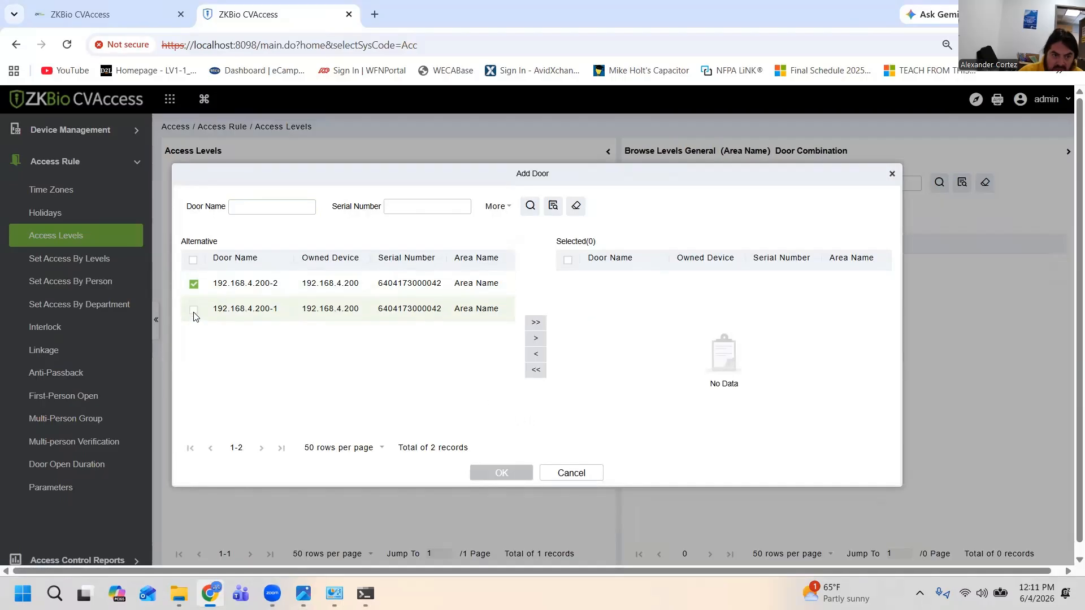
click(193, 310)
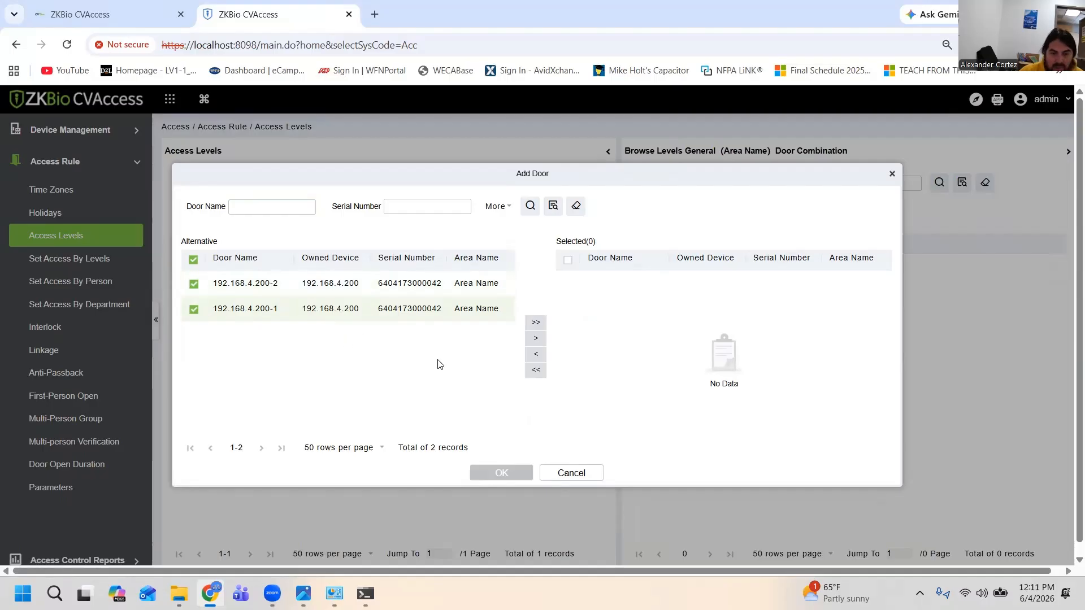
click(536, 338)
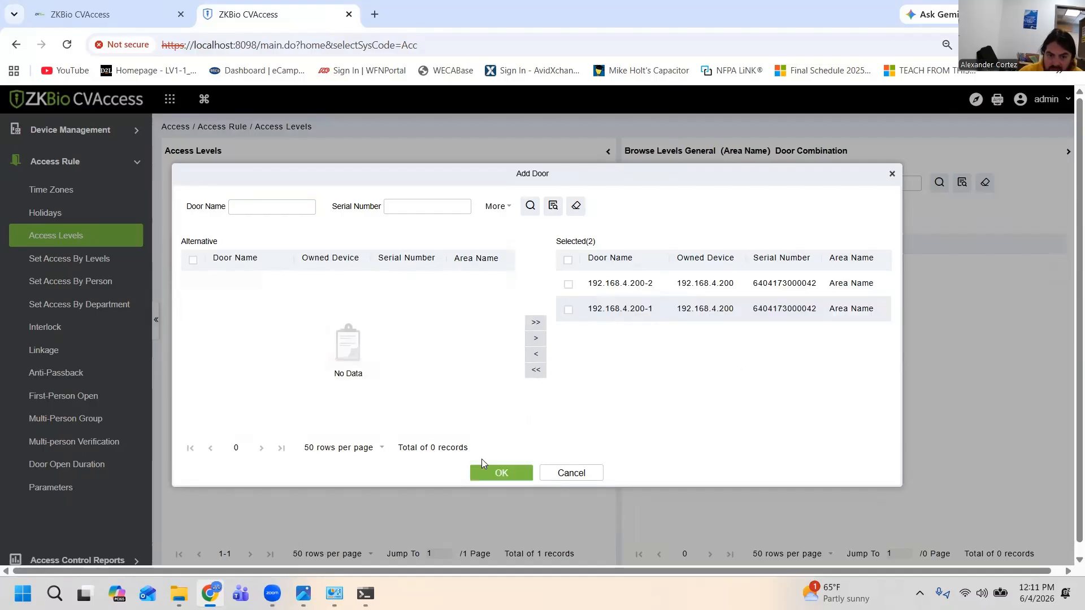
click(493, 473)
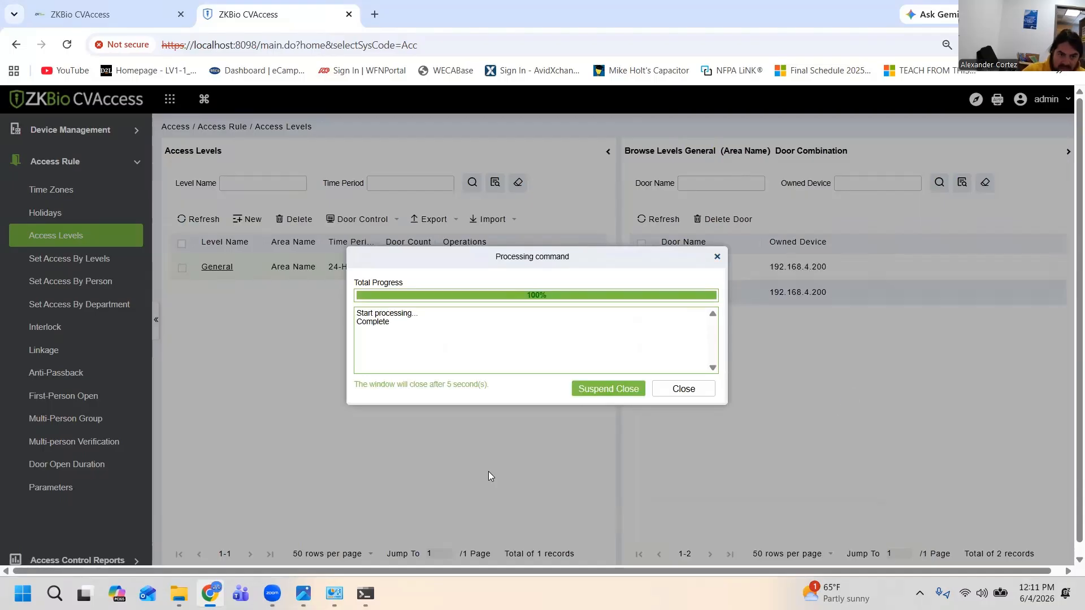
click(705, 393)
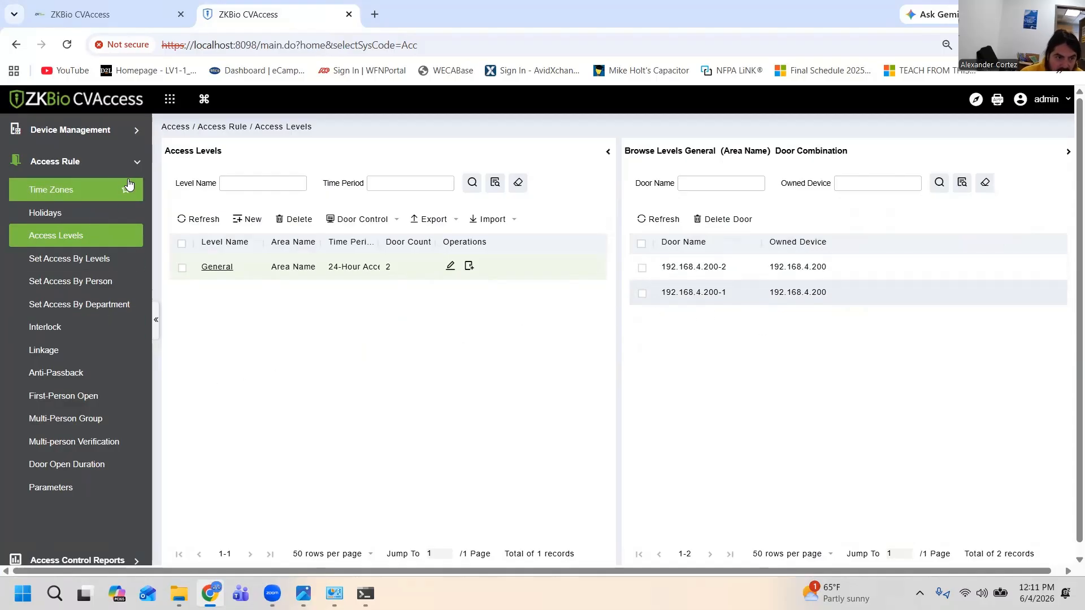
Synchronize the access level for the registered person in the Set Access By Person settings
click(79, 287)
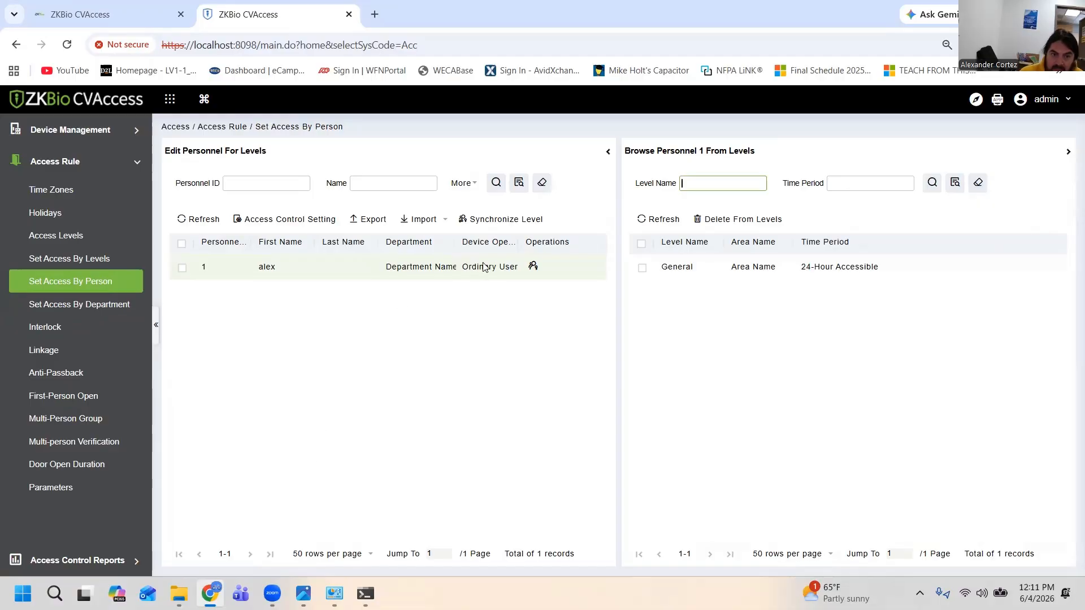
click(496, 223)
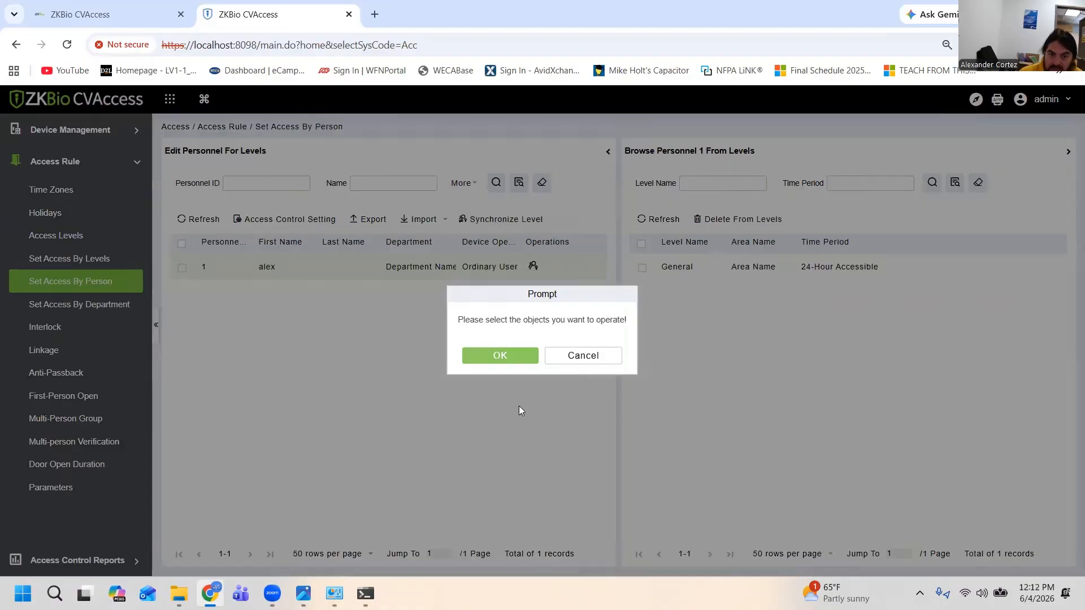
click(587, 357)
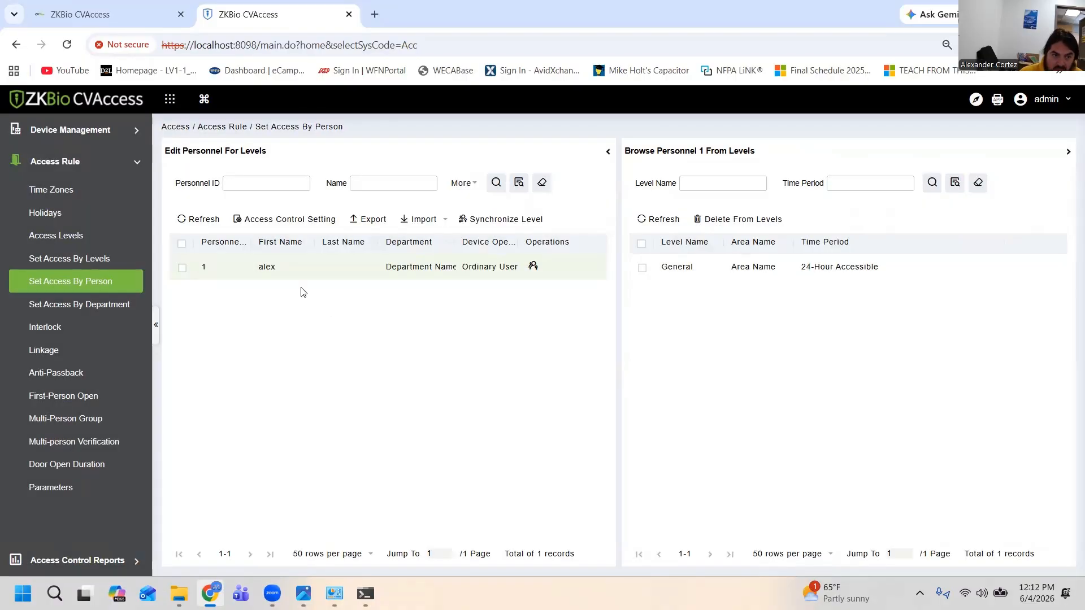
click(182, 269)
click(489, 219)
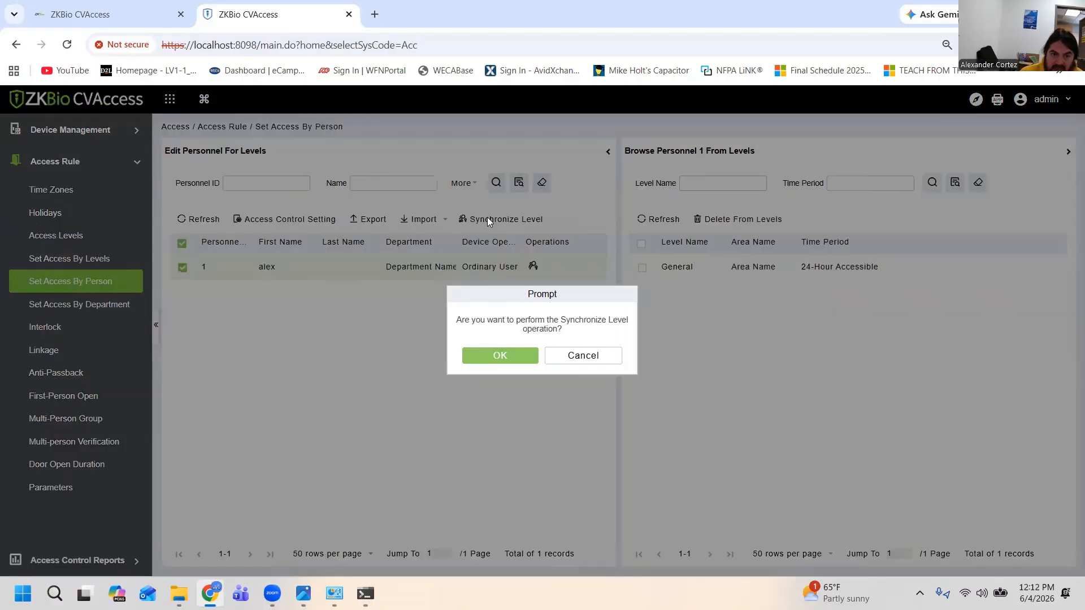
click(511, 360)
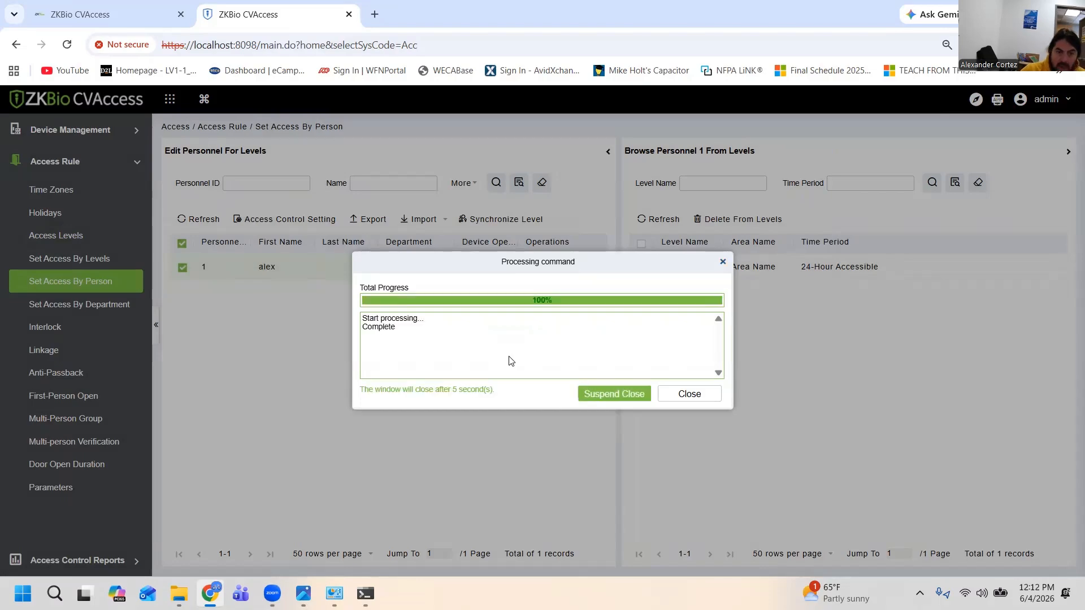
Close the finished synchronization and open Real-Time Monitoring to check card swipe events at the doors
click(697, 400)
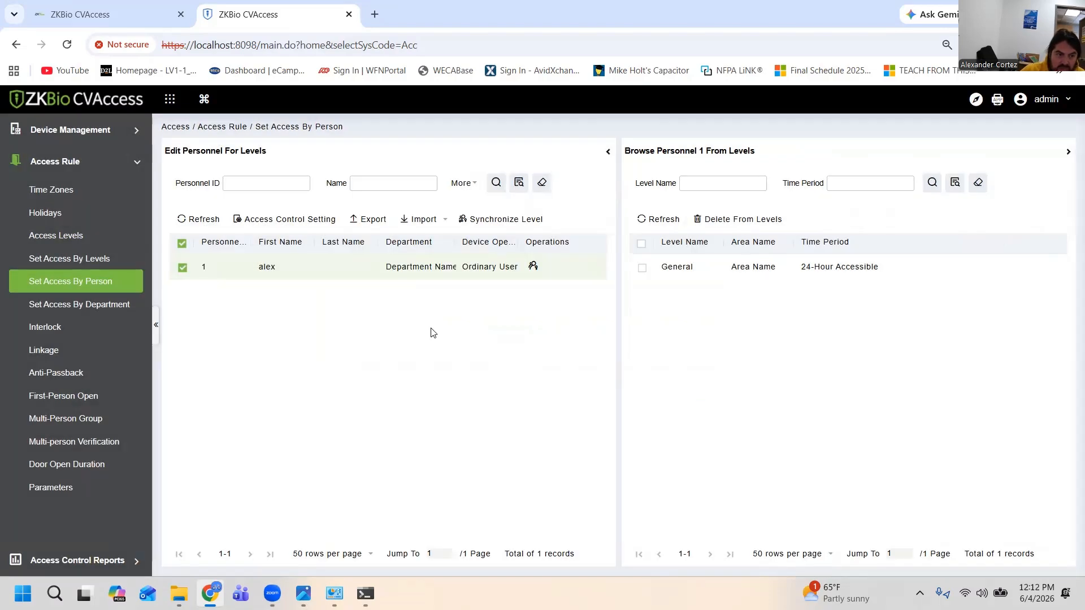
click(109, 163)
click(104, 131)
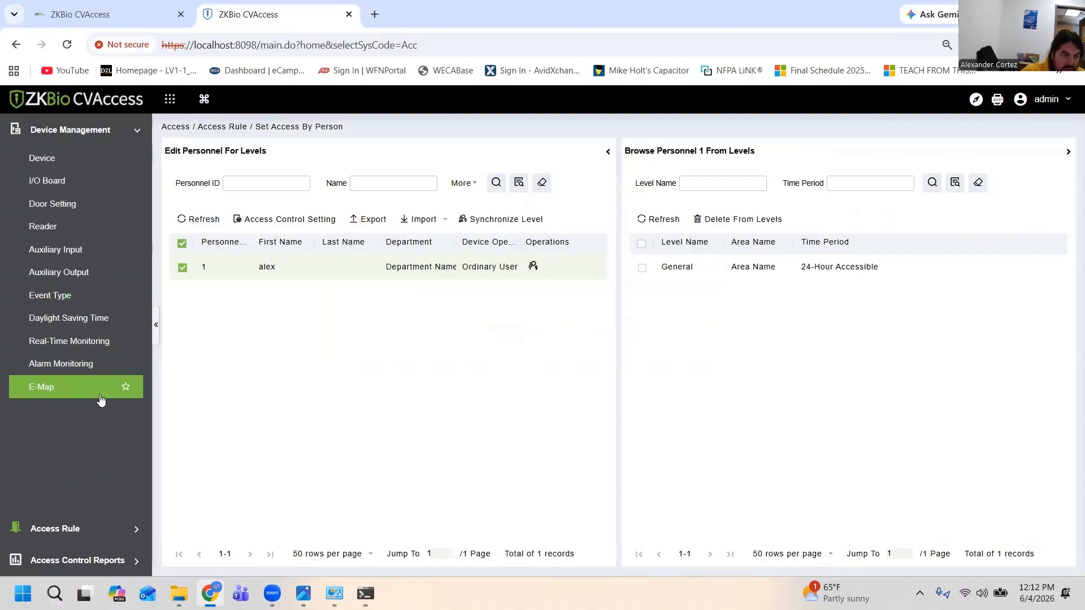
click(84, 342)
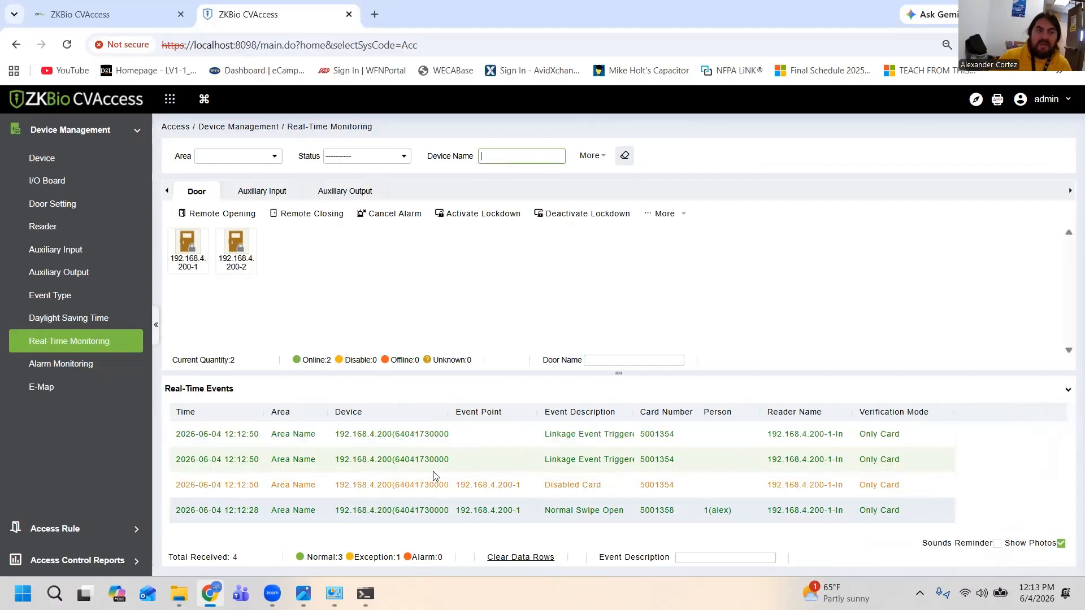
Register a second person in Personnel with their first name and card number, keeping the General access level
click(169, 100)
click(185, 154)
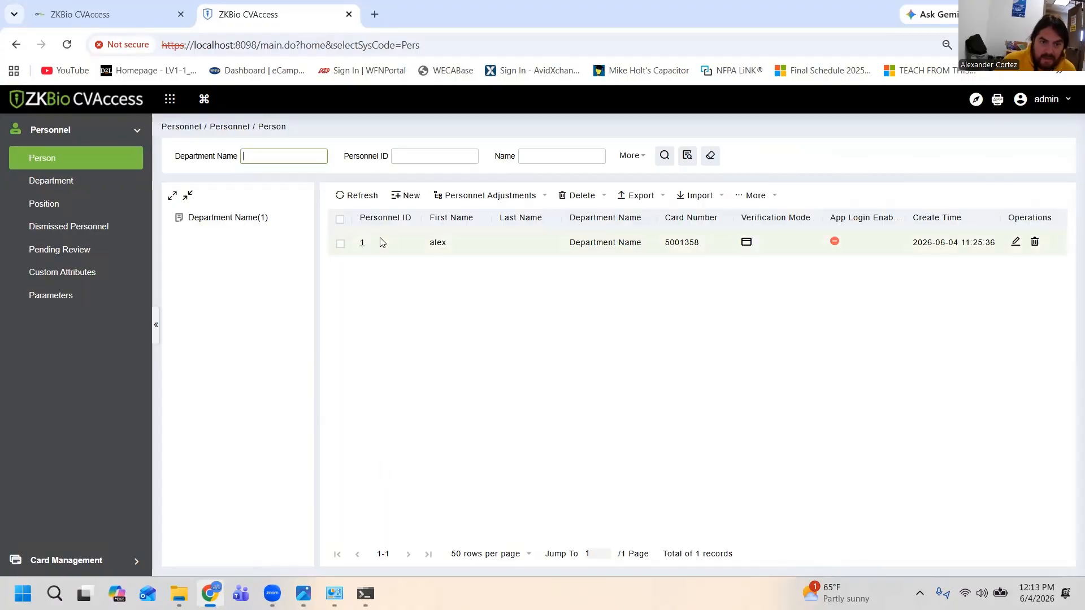
click(400, 195)
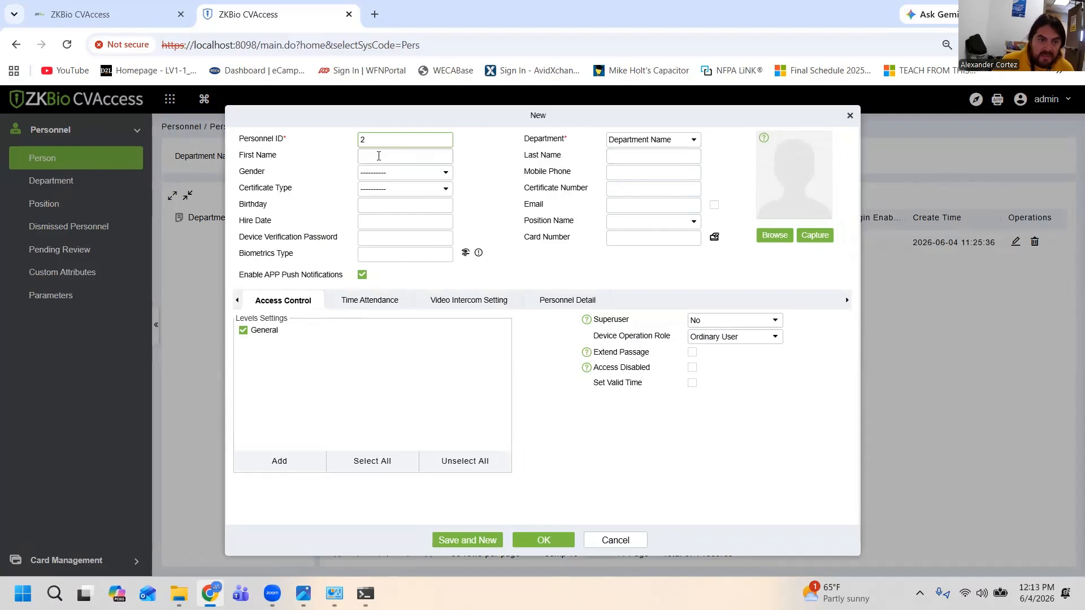
click(378, 156)
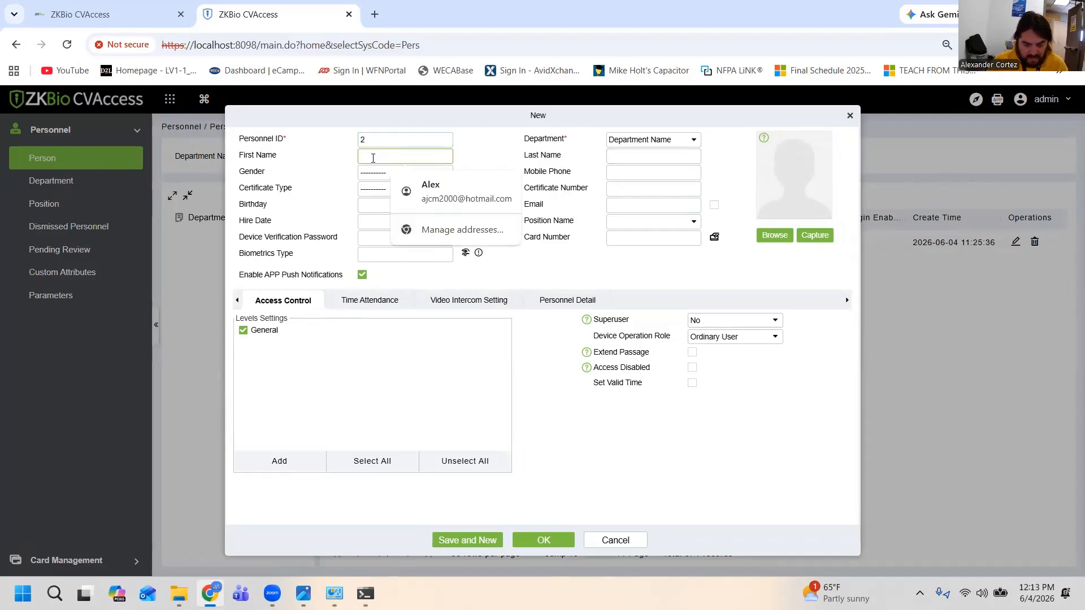
text(joi)
key(BackSpace)
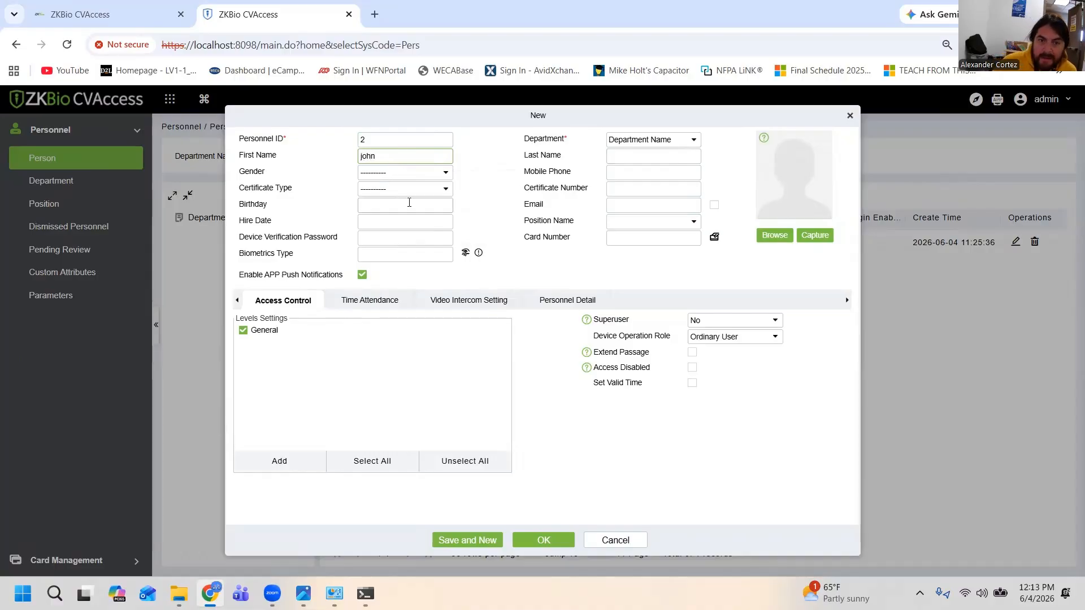
click(617, 237)
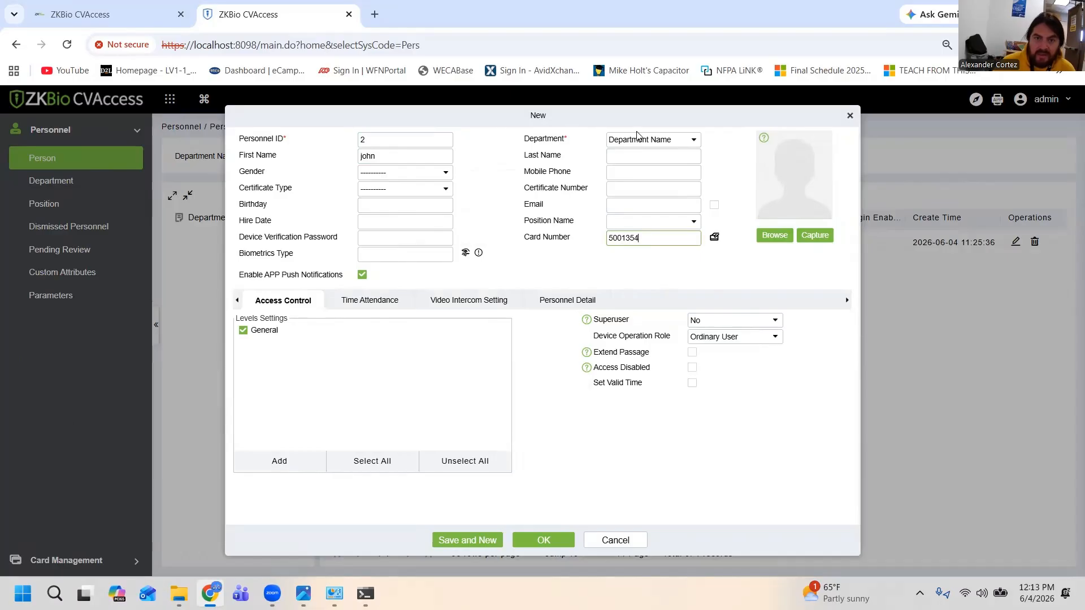
click(551, 547)
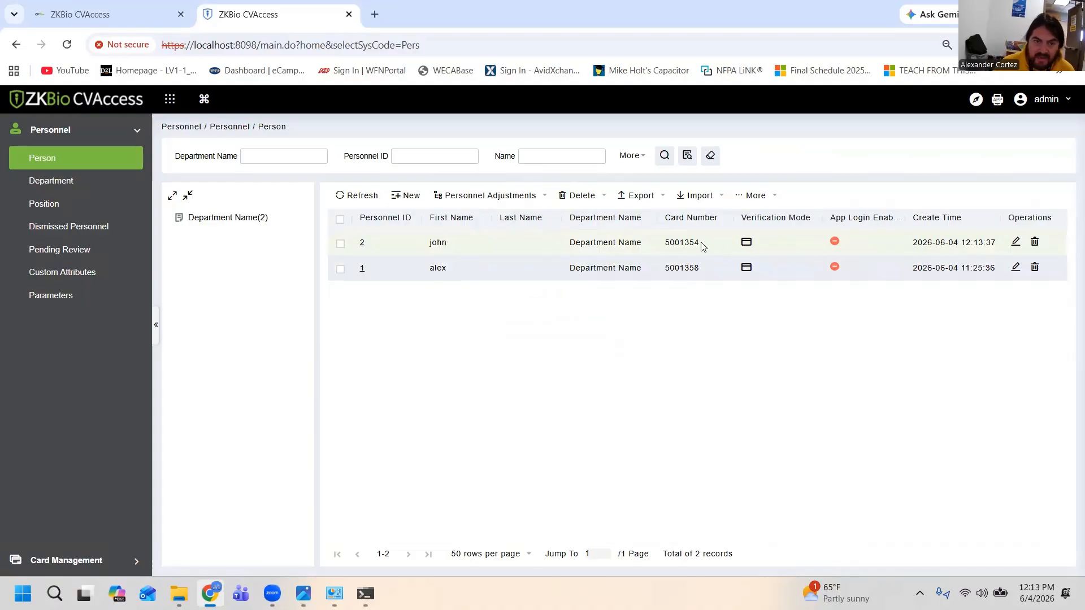
Review the General access level's doors and the levels assigned to the registered persons in Set Access By Person
click(169, 99)
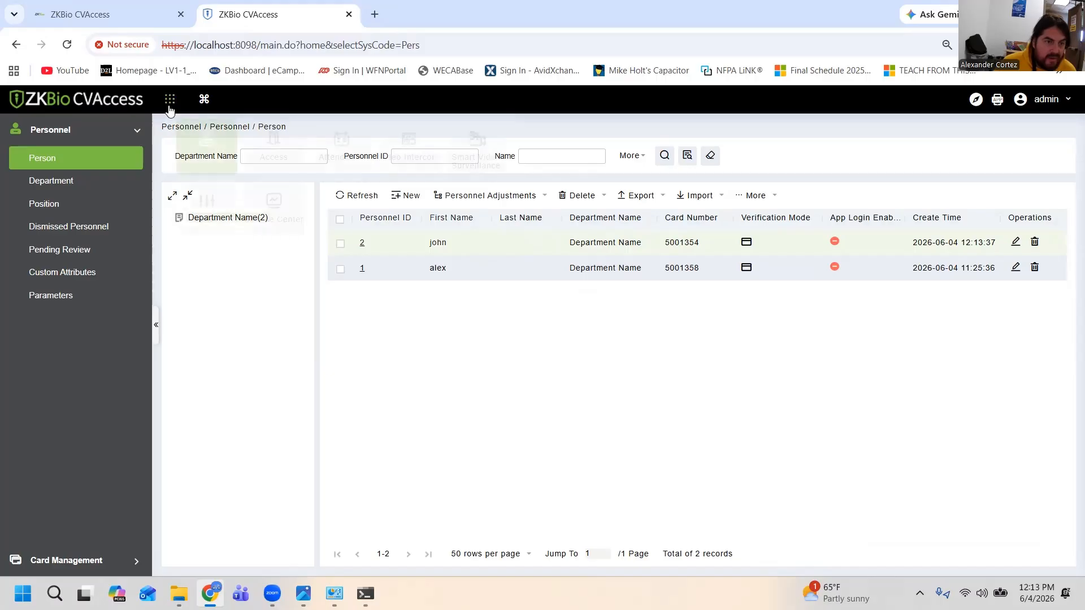
click(253, 152)
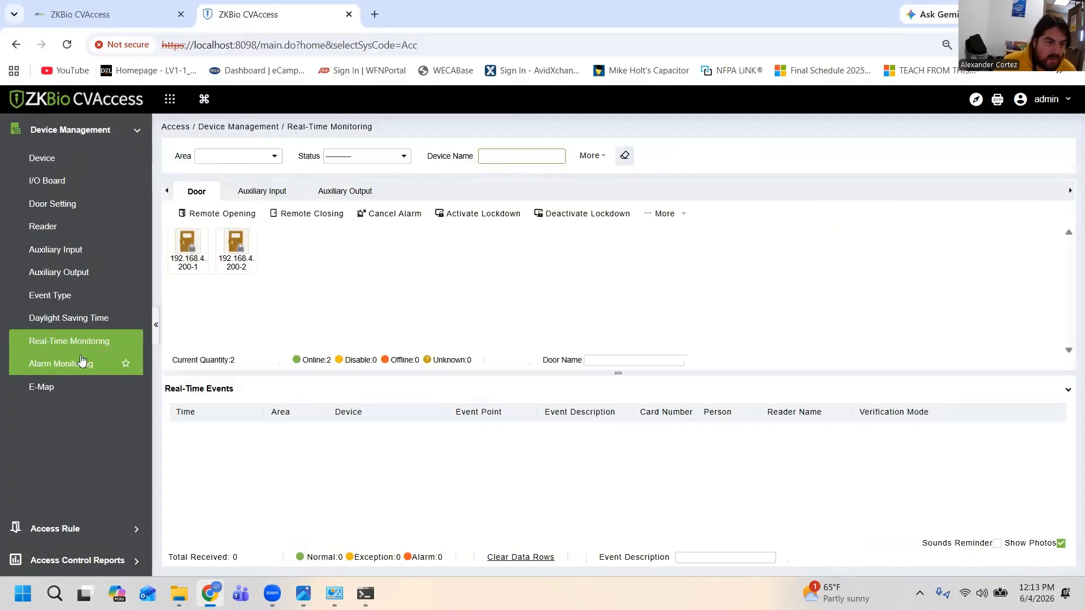
click(78, 531)
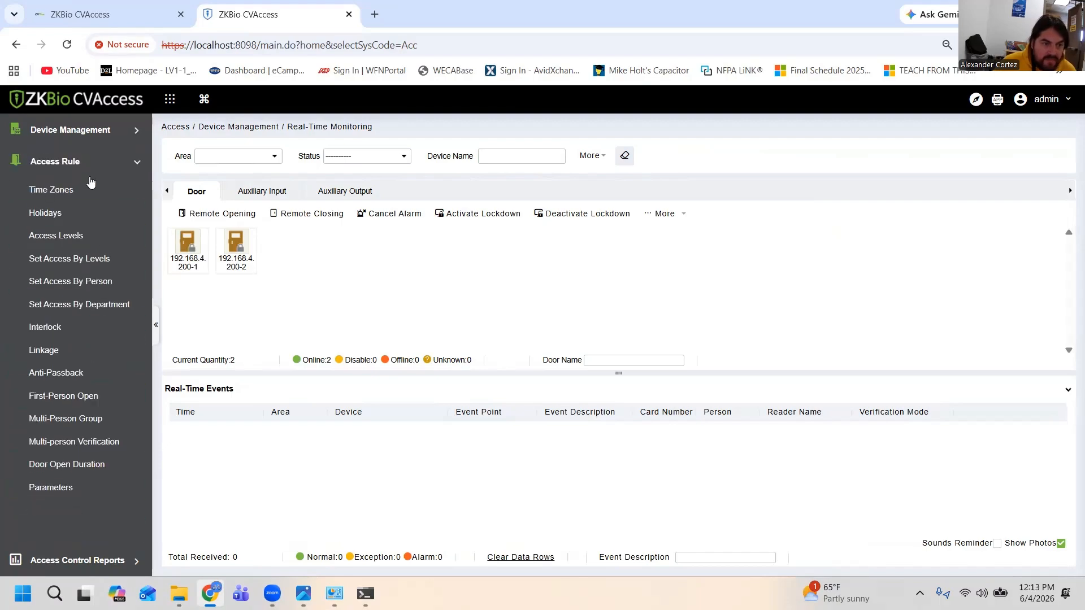
click(87, 234)
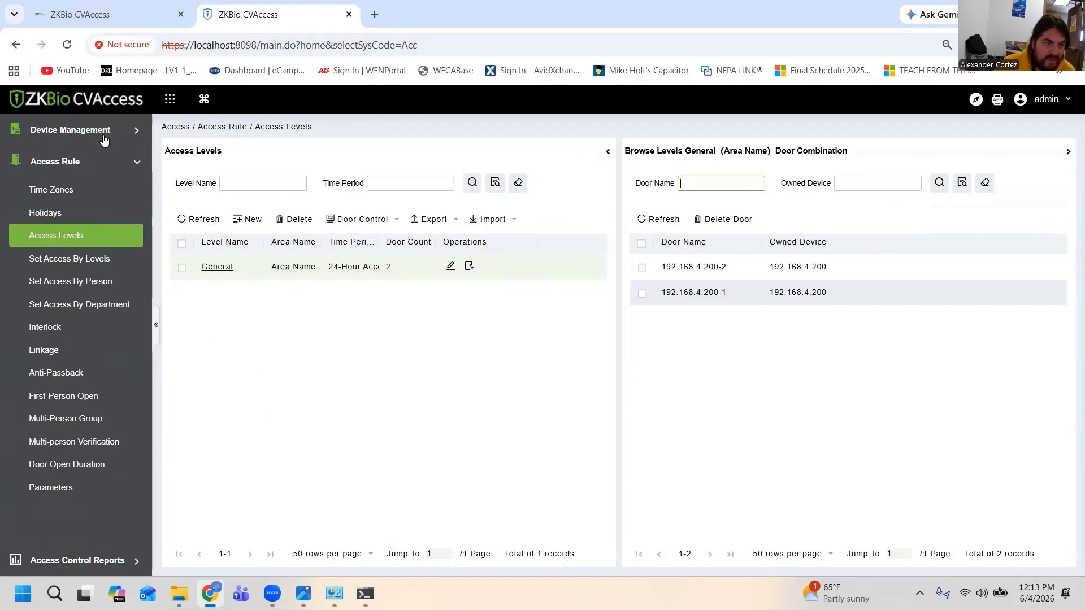
click(80, 281)
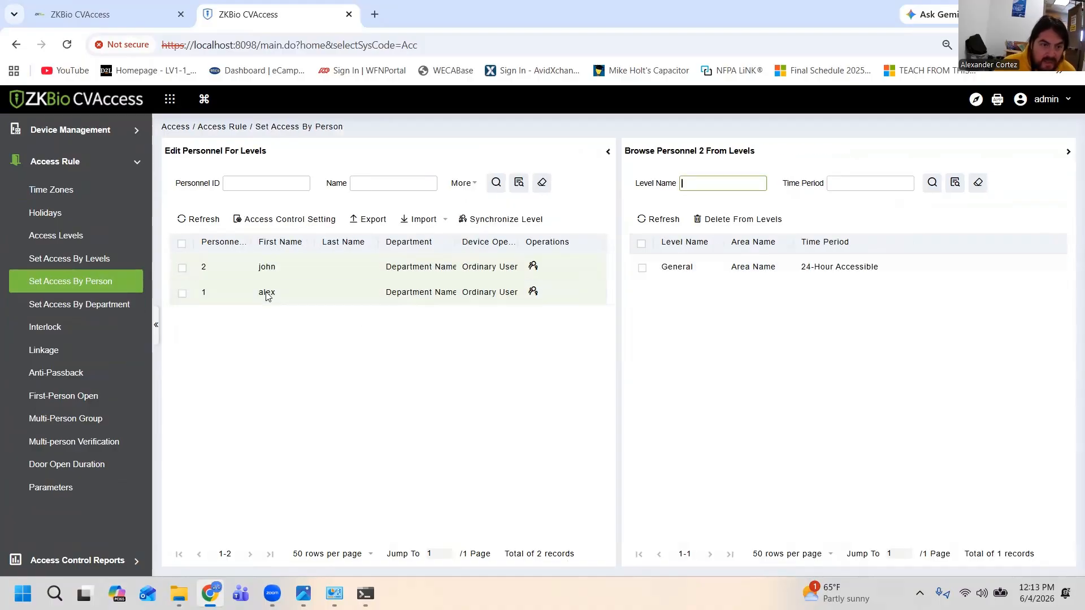
click(272, 268)
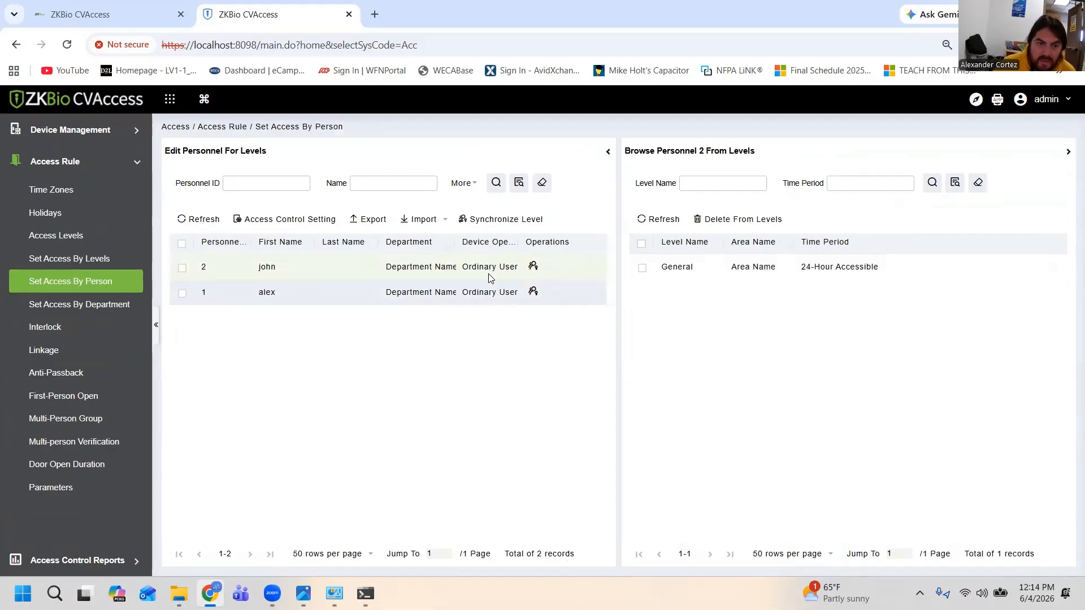
click(445, 296)
click(451, 277)
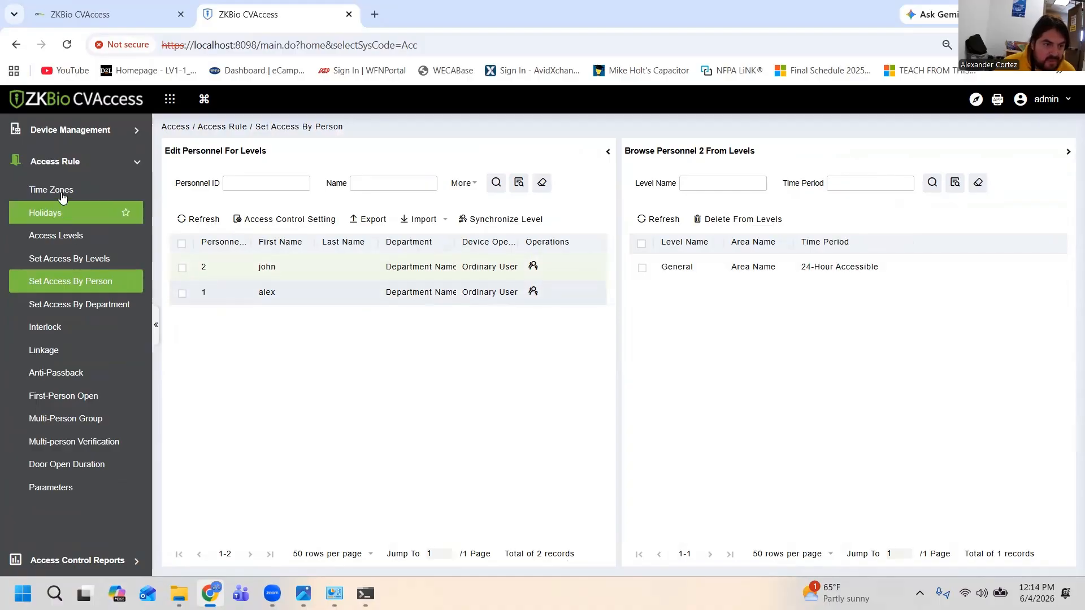
click(58, 236)
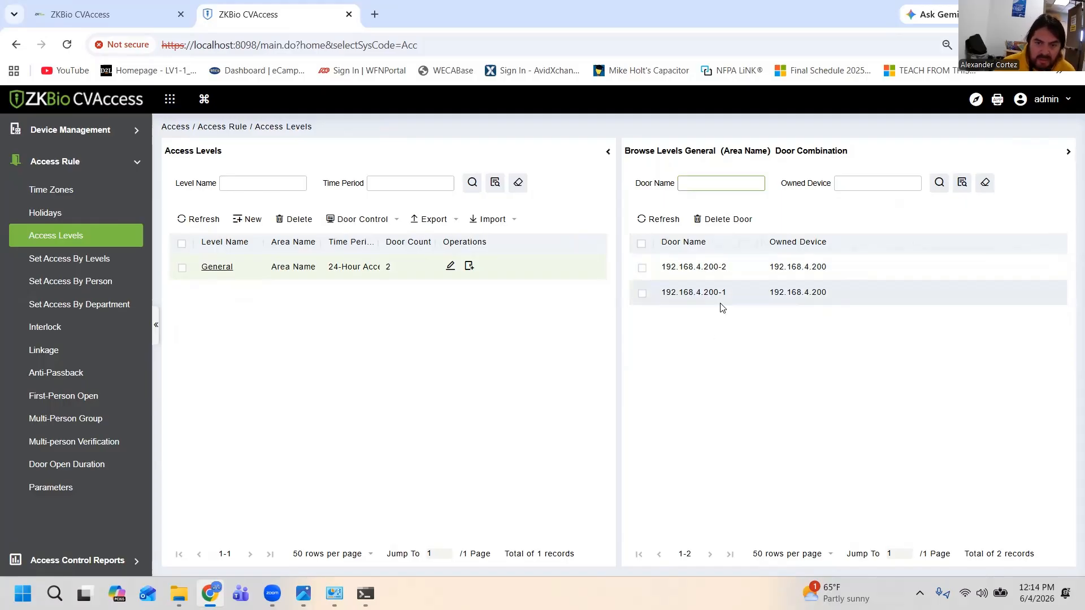
Synchronize the access level for only the newly registered person in Set Access By Person
click(50, 291)
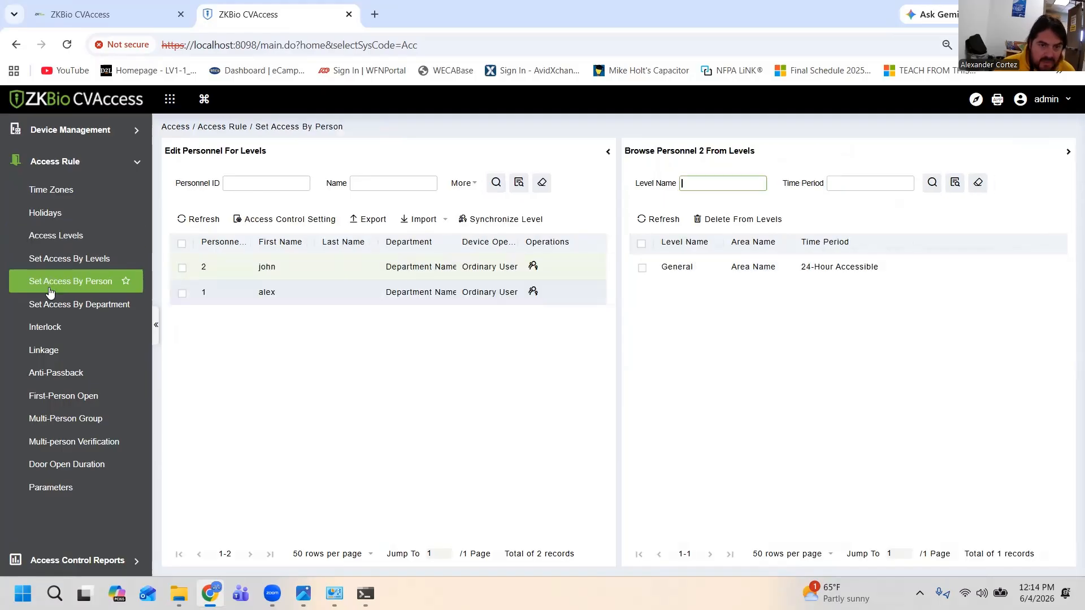
click(182, 268)
click(485, 219)
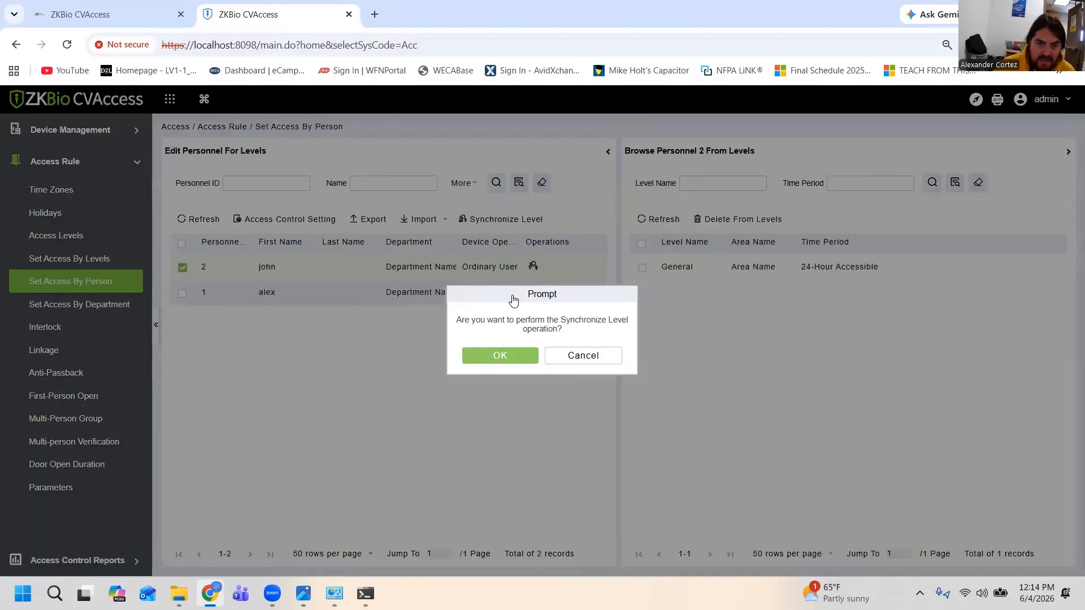
click(493, 357)
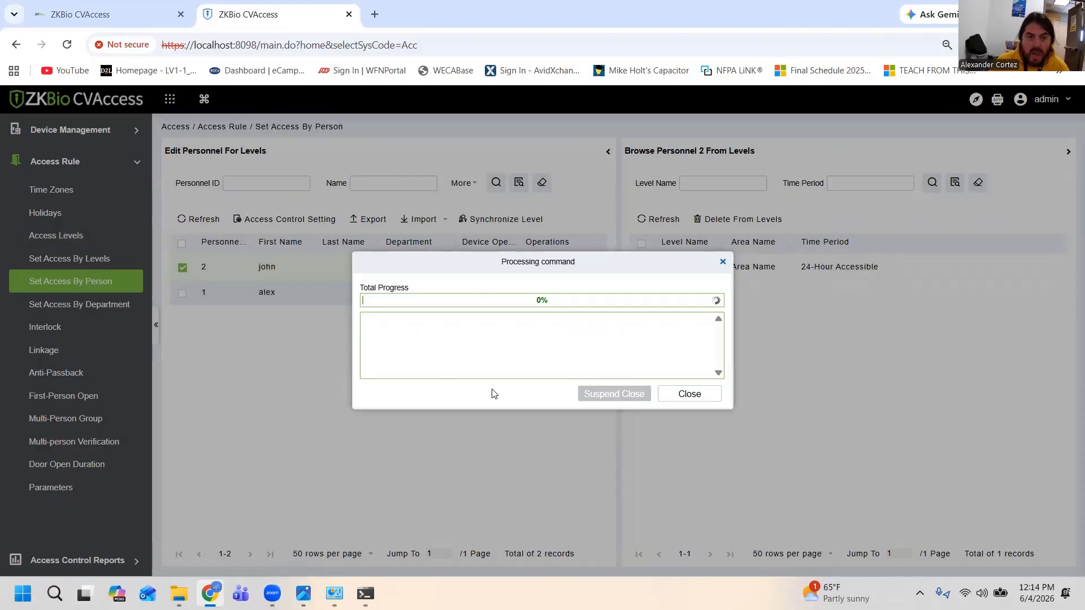
click(720, 396)
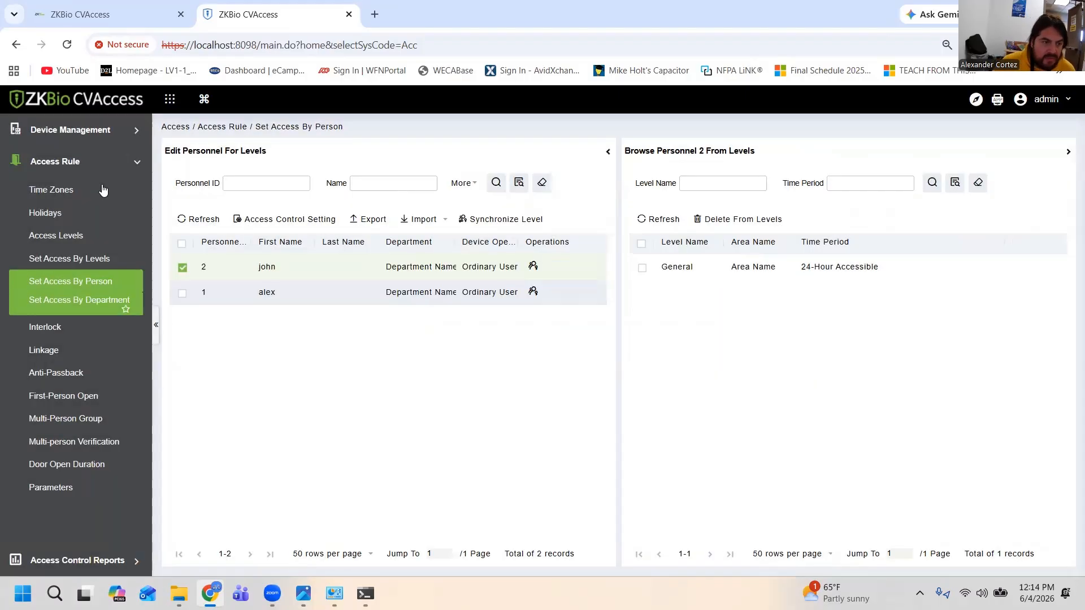
Return to Real-Time Monitoring to check door events for the new person's card
click(114, 162)
click(114, 133)
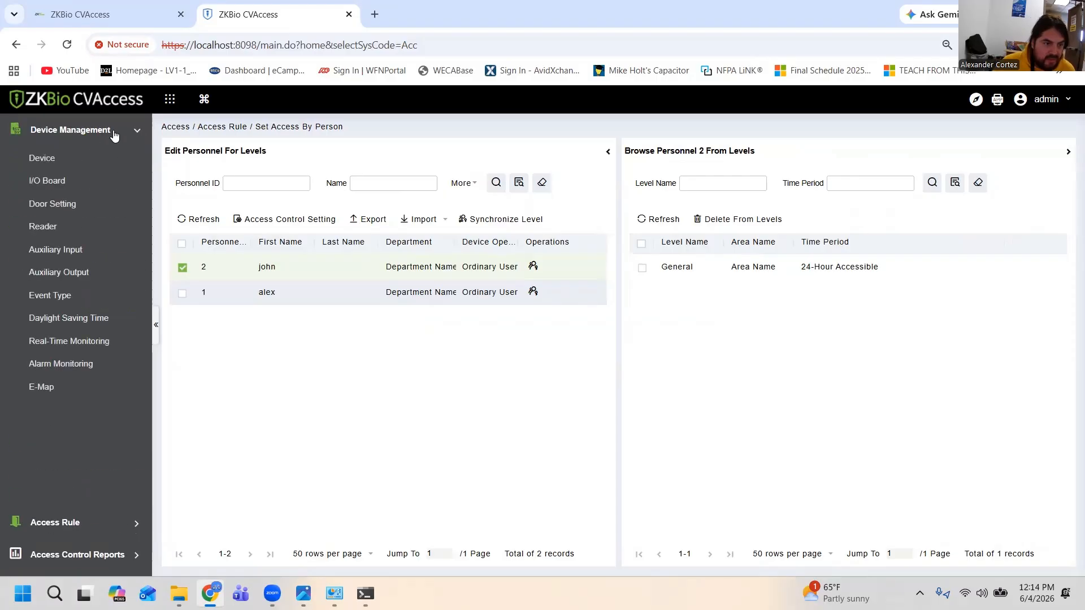
click(89, 345)
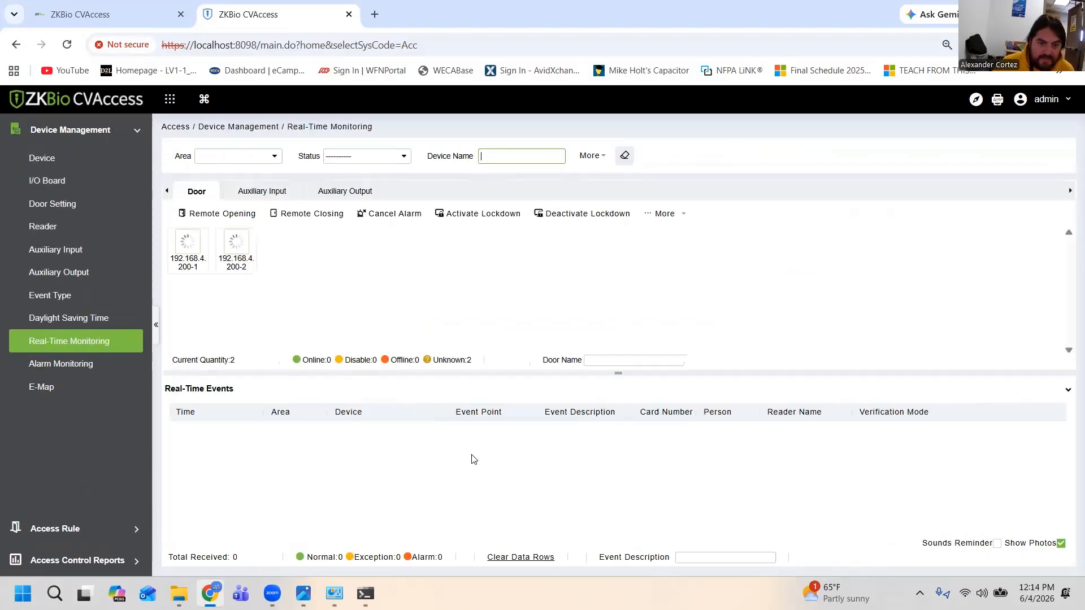